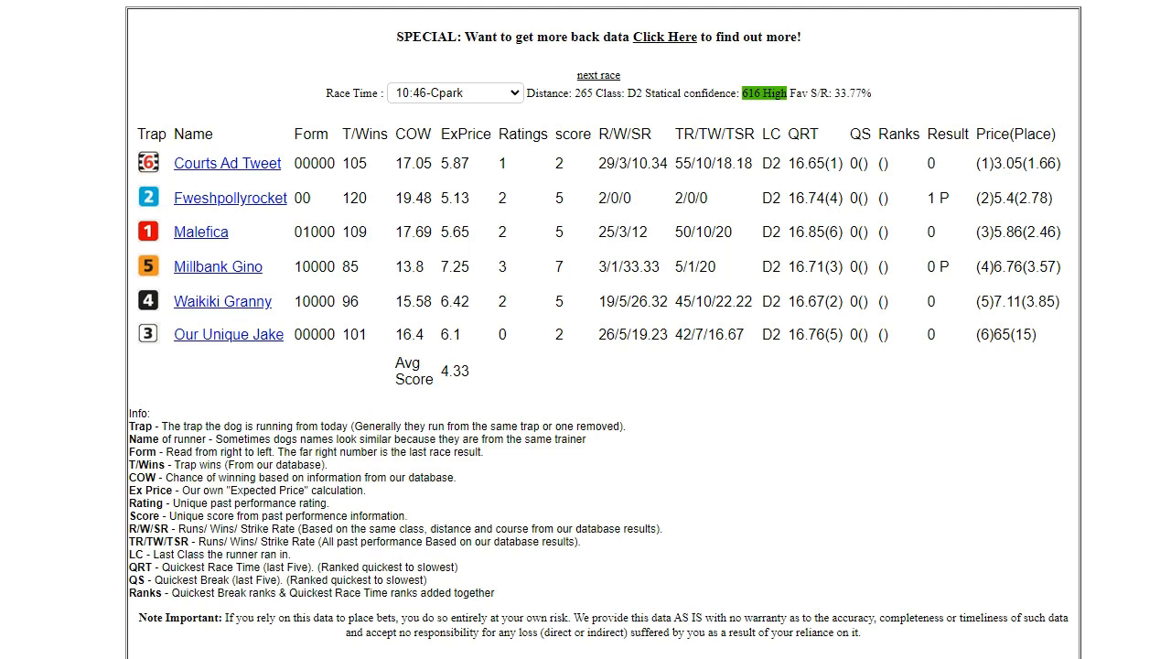
Open the Calculator app and move its window so the first runner's price in the race table stays readable.
key(super)
text(calc)
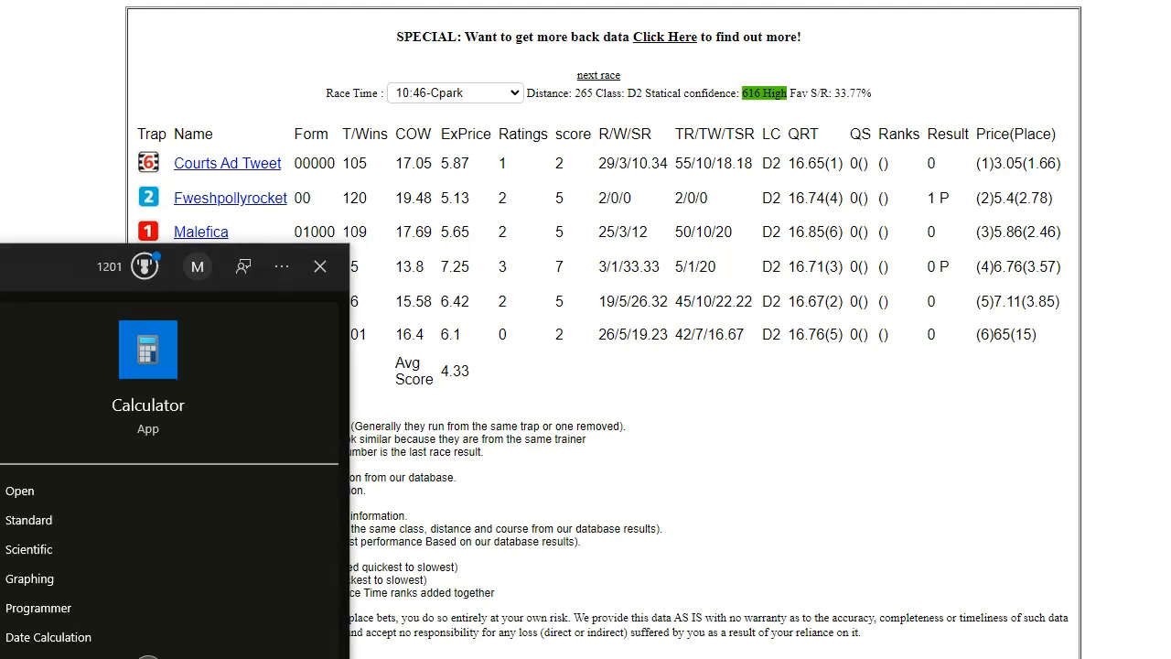
key(Return)
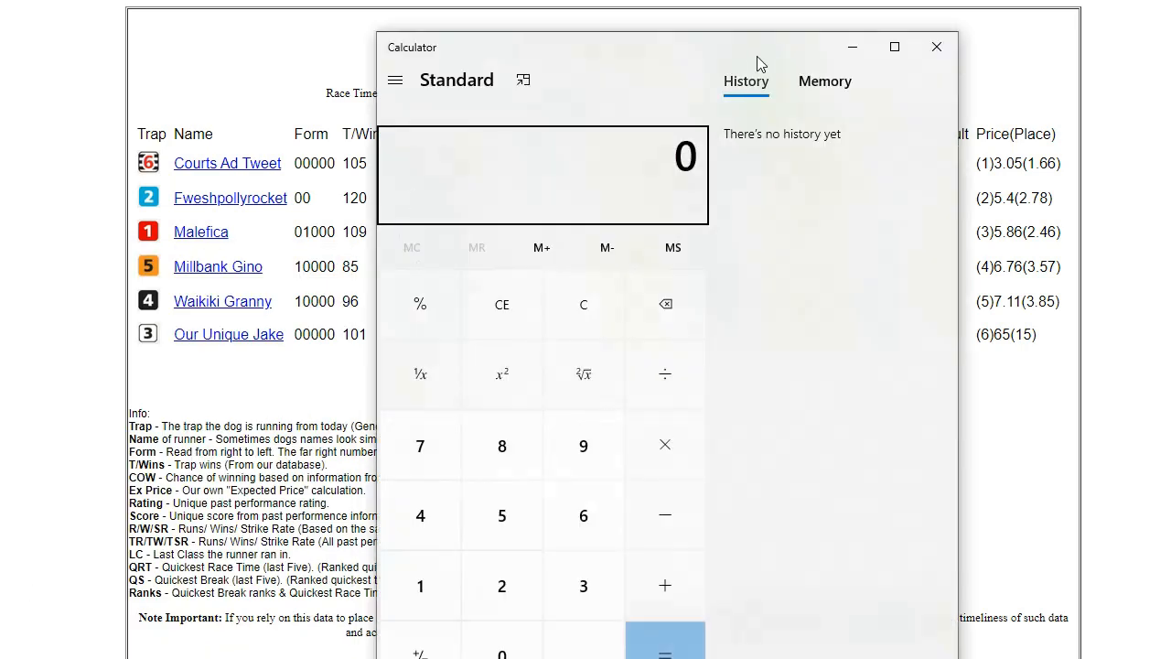
drag(758, 64, 1104, 215)
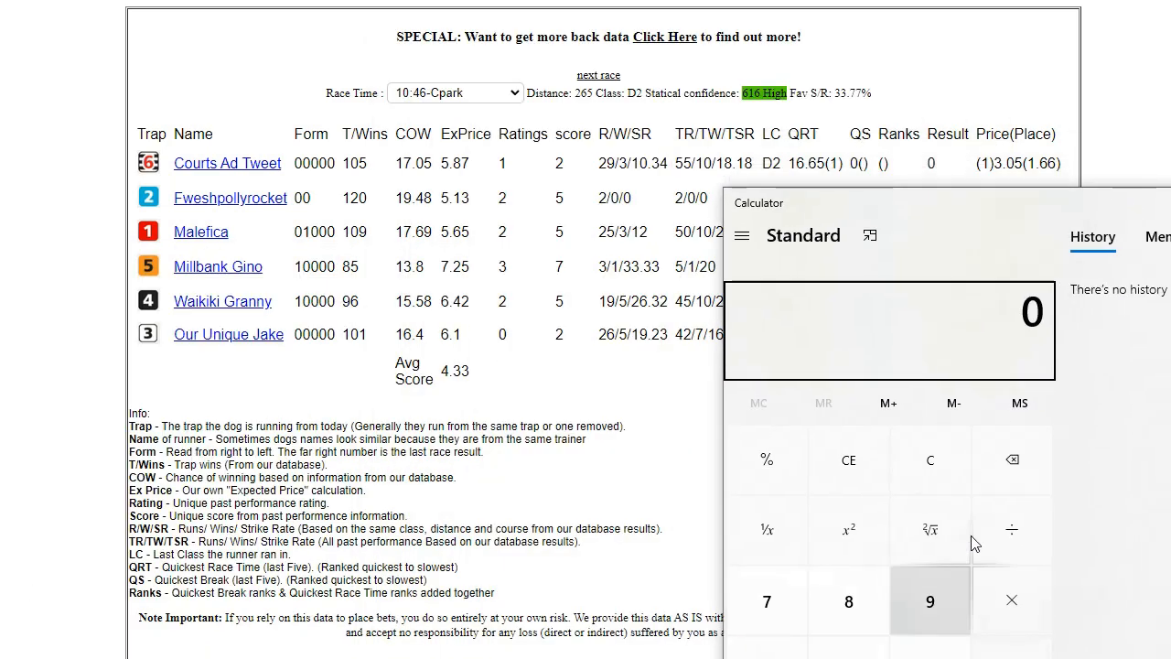
drag(973, 207, 342, 1)
Calculate 1 ÷ 3.05 to turn Courts Ad Tweet's price into a probability.
click(135, 455)
click(352, 311)
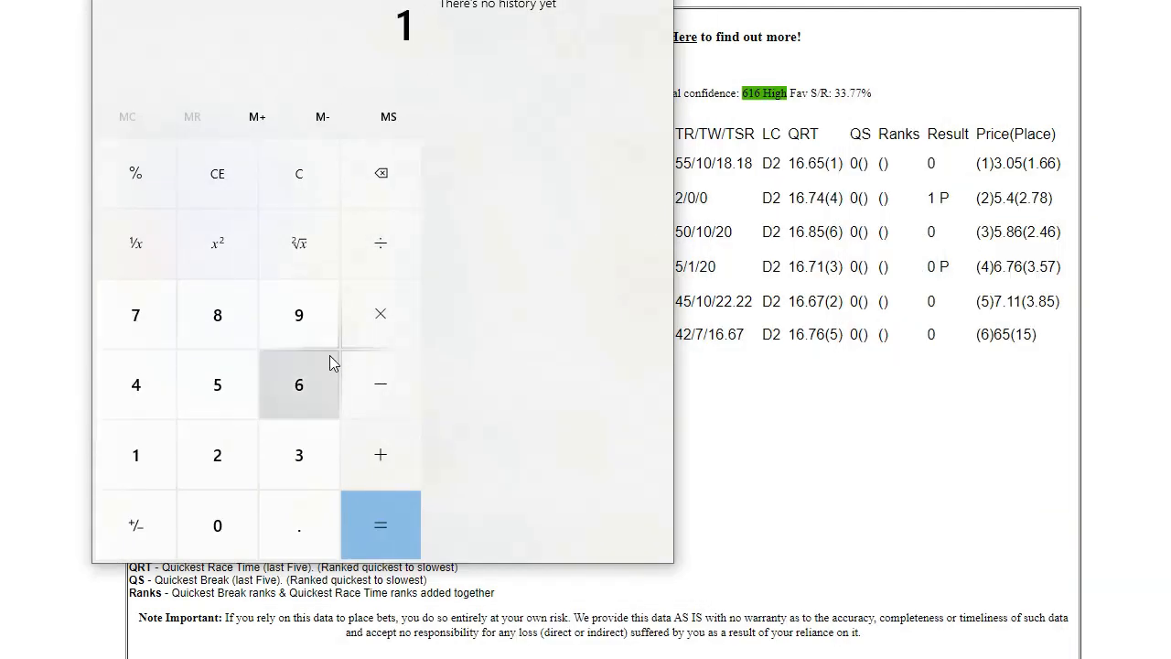
click(298, 455)
click(300, 512)
click(229, 498)
click(230, 403)
click(375, 527)
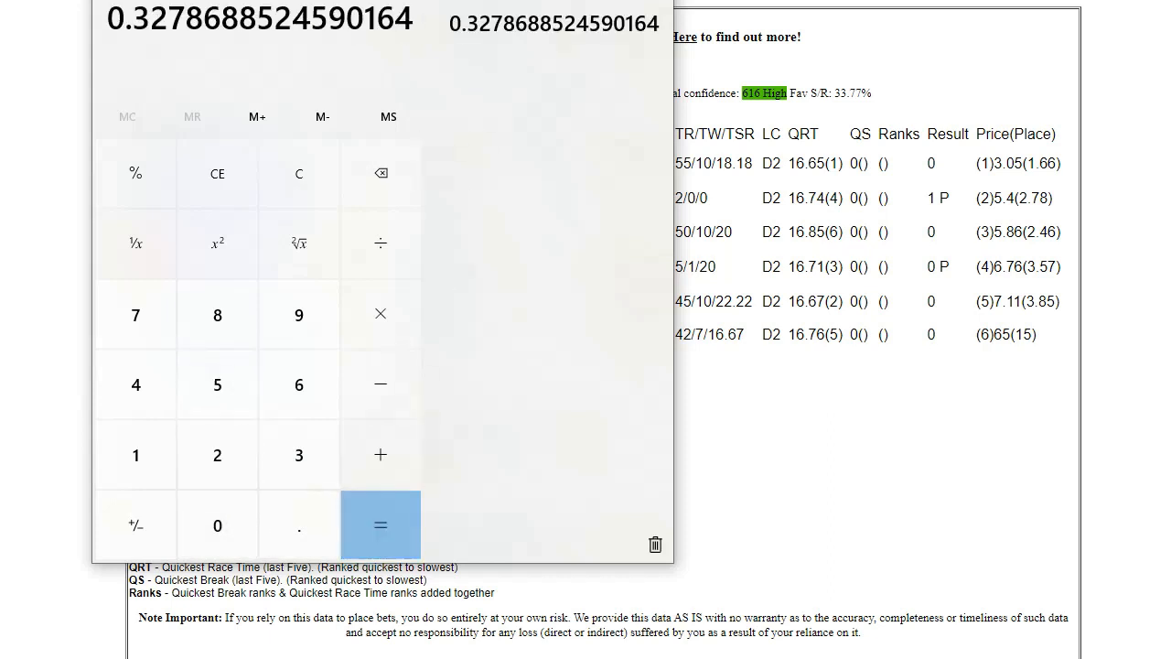
Clear the calculator, work out 100 ÷ 3.05 as the percentage chance, and close Calculator.
drag(410, 0, 536, 104)
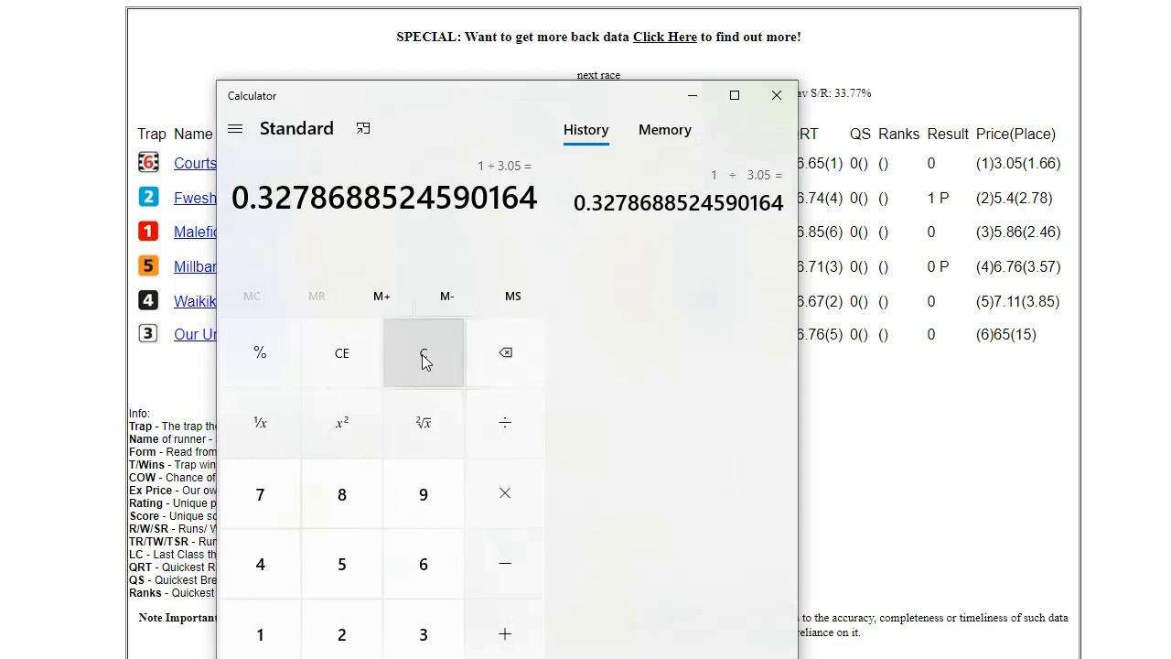
click(379, 359)
click(269, 626)
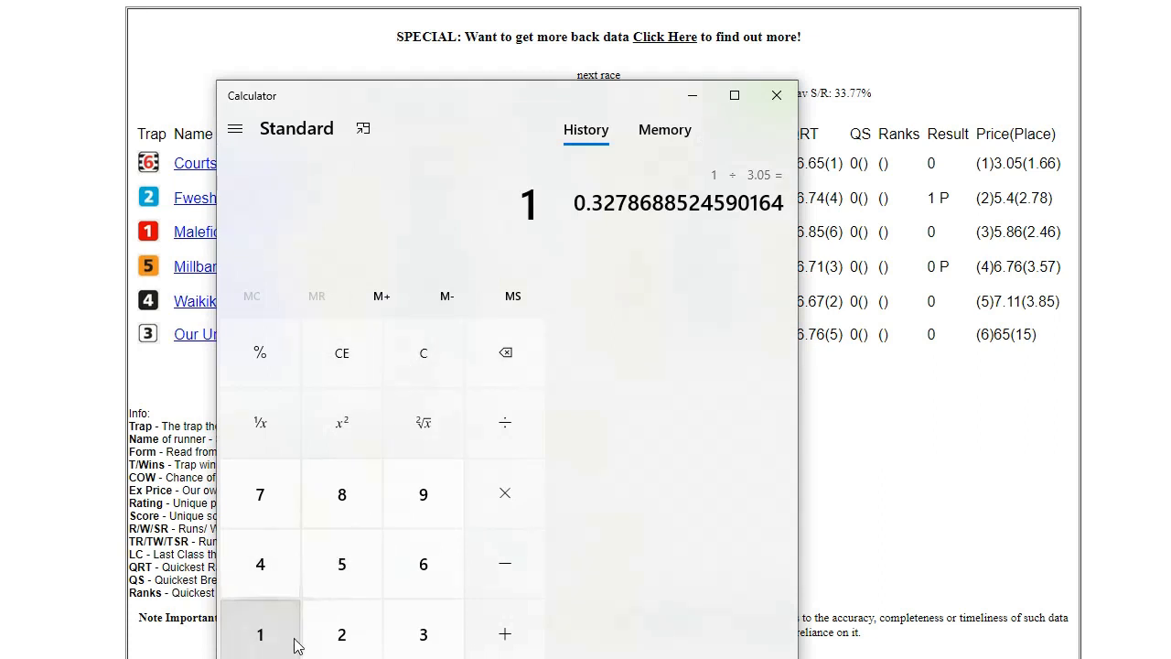
text(00)
click(524, 409)
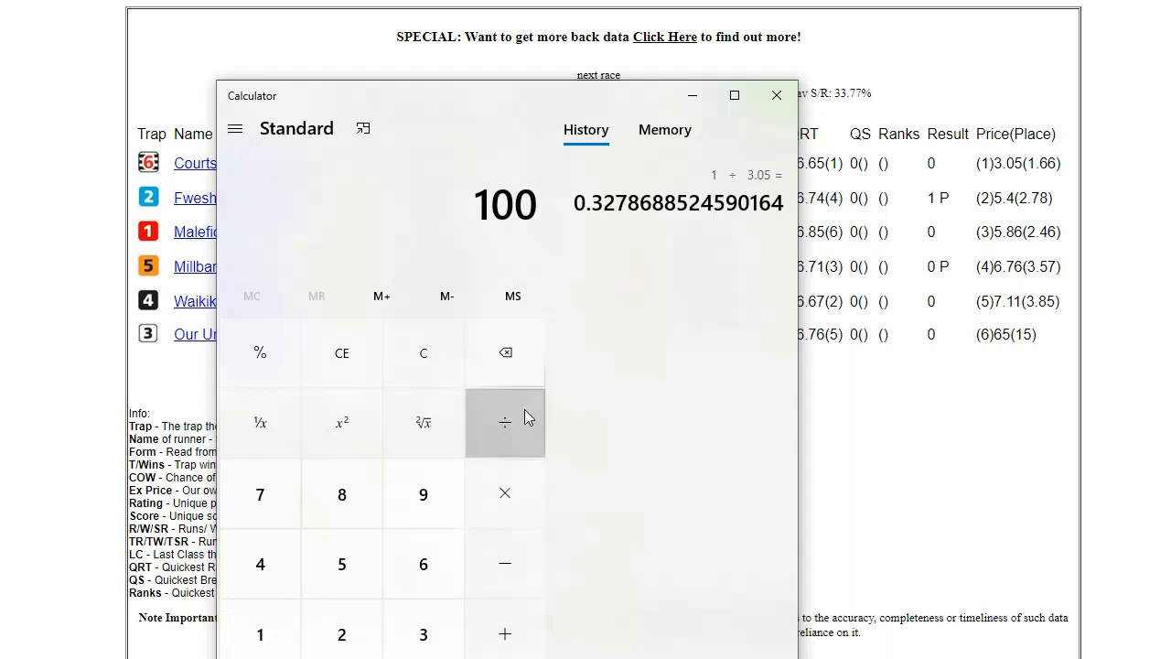
click(414, 625)
text(.)
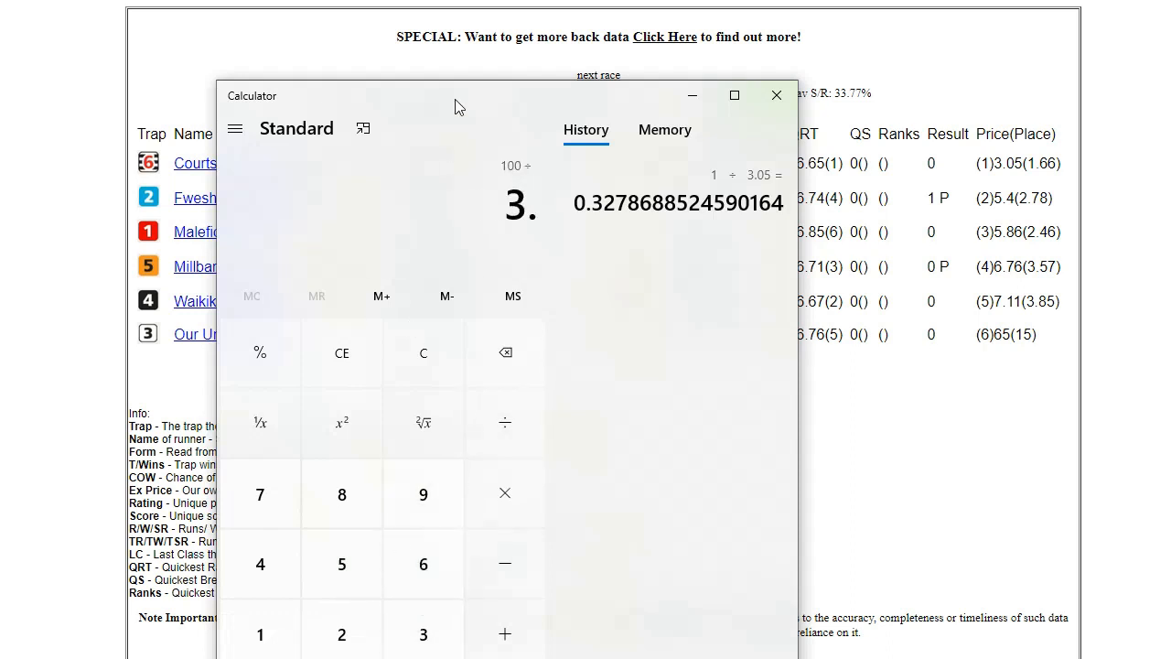
drag(458, 101, 470, 38)
click(348, 633)
click(354, 501)
click(516, 640)
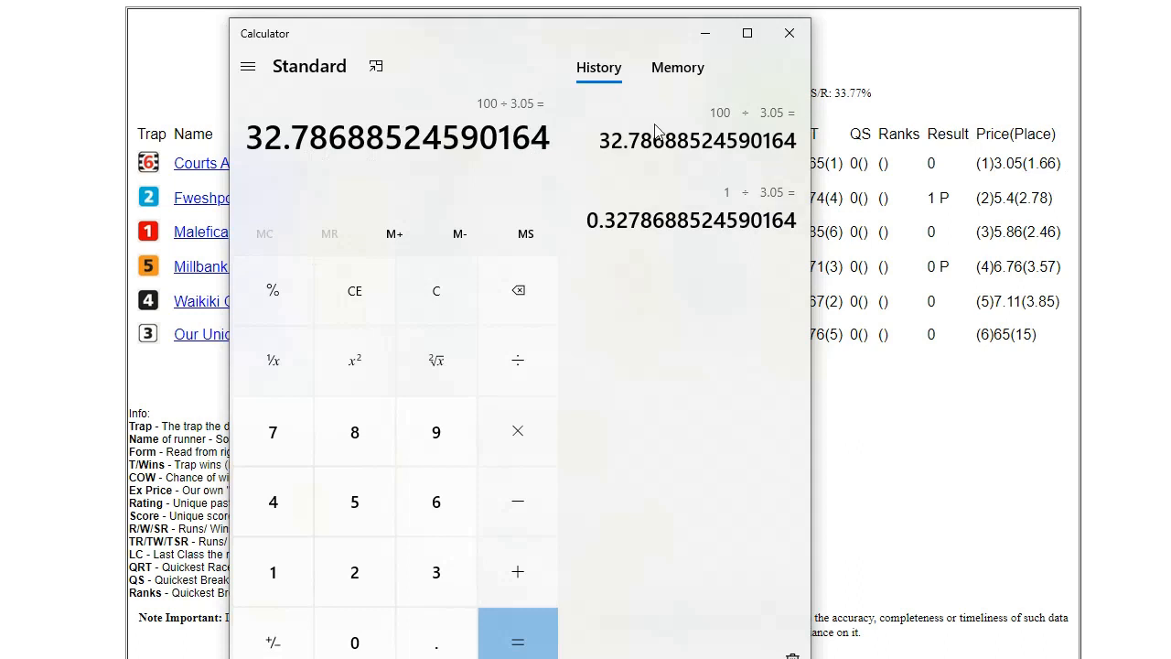
click(791, 33)
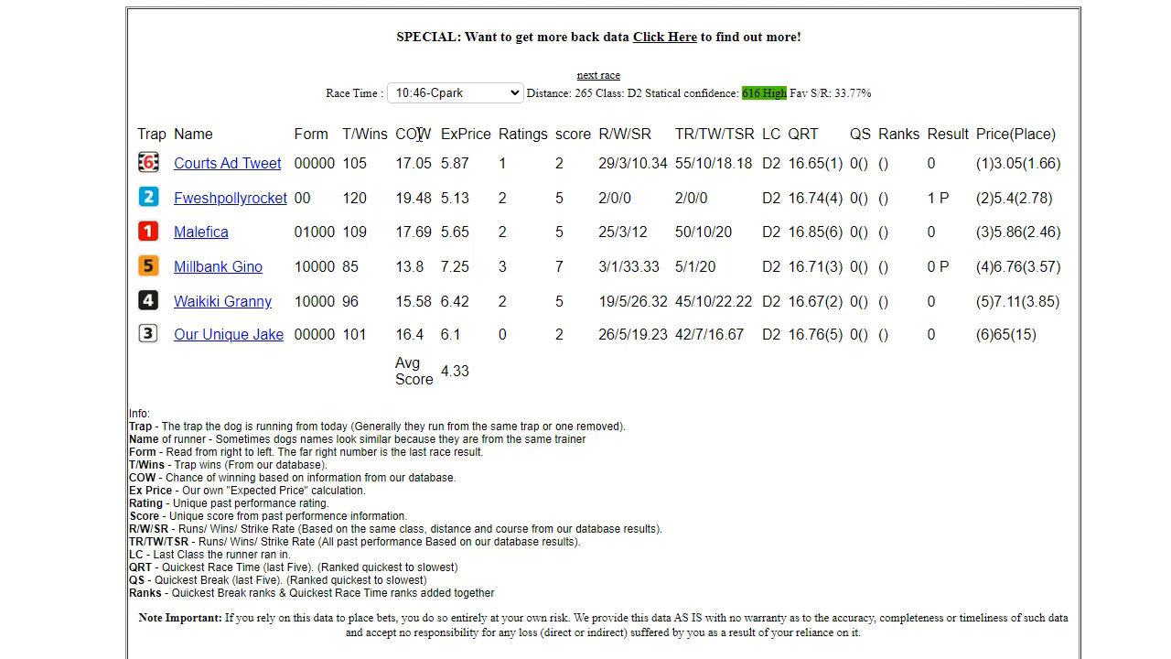
Sort the 10:46-Cpark runners by COW from highest to lowest and highlight the prices of Courts Ad Tweet and Fweshpollyrocket.
click(418, 135)
click(418, 134)
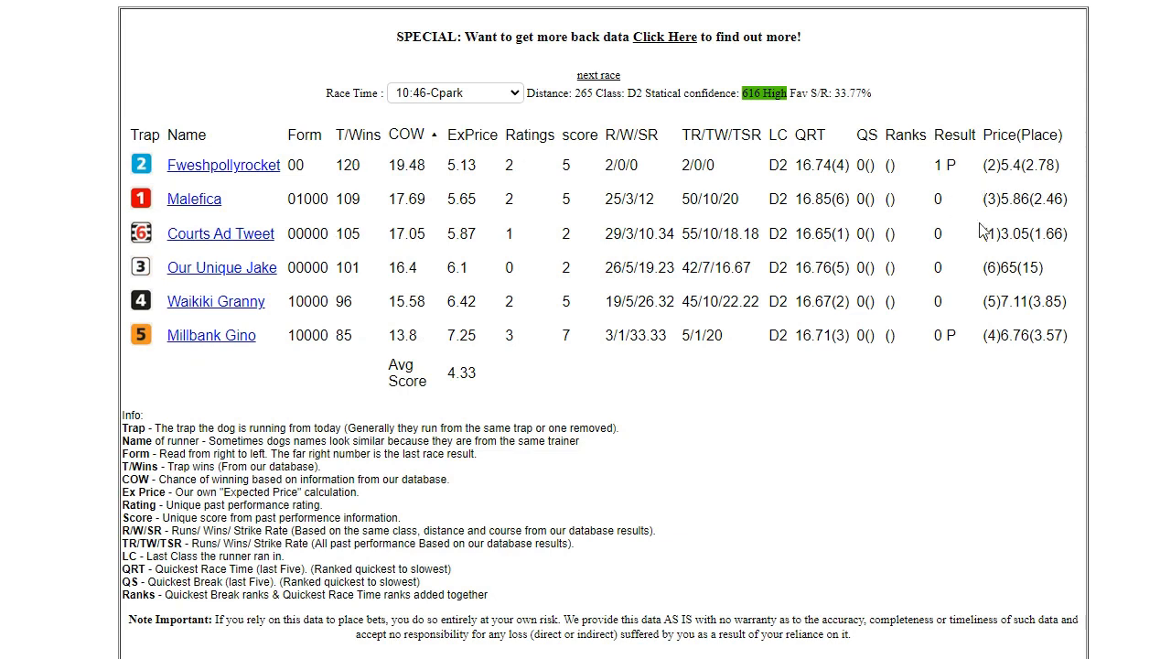
drag(986, 234, 1033, 234)
drag(931, 166, 1049, 166)
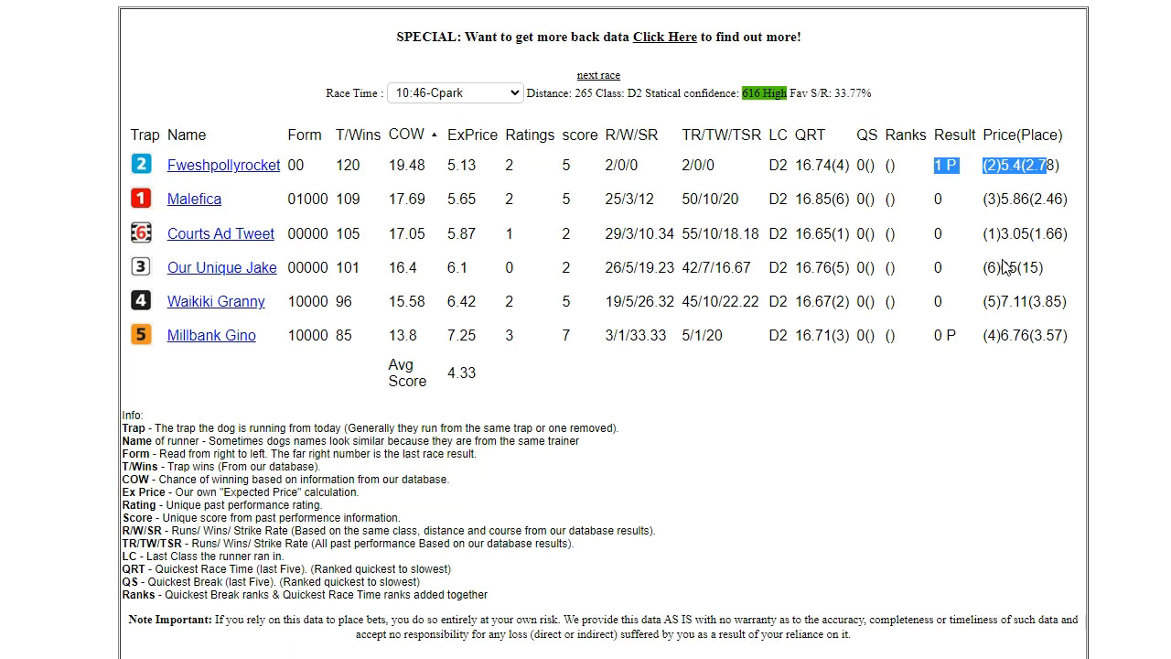
click(986, 181)
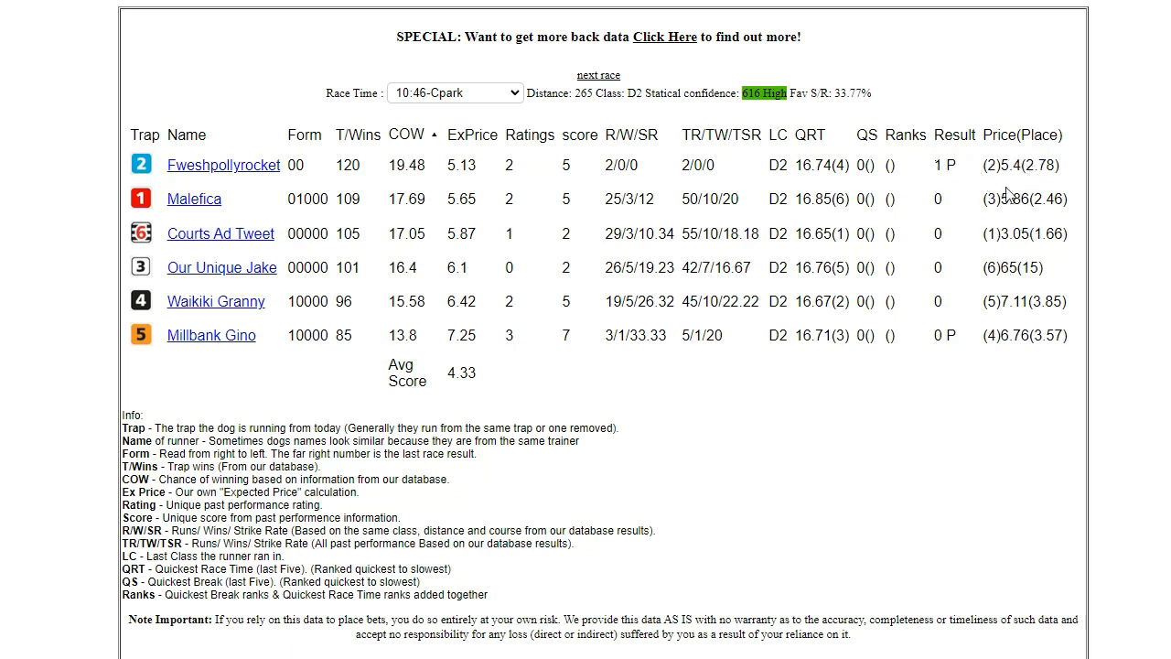
Highlight the rows of the four runners with the highest COW, clear the selection, and mark Fweshpollyrocket's price.
drag(1053, 269, 140, 167)
click(167, 109)
drag(1045, 271, 149, 163)
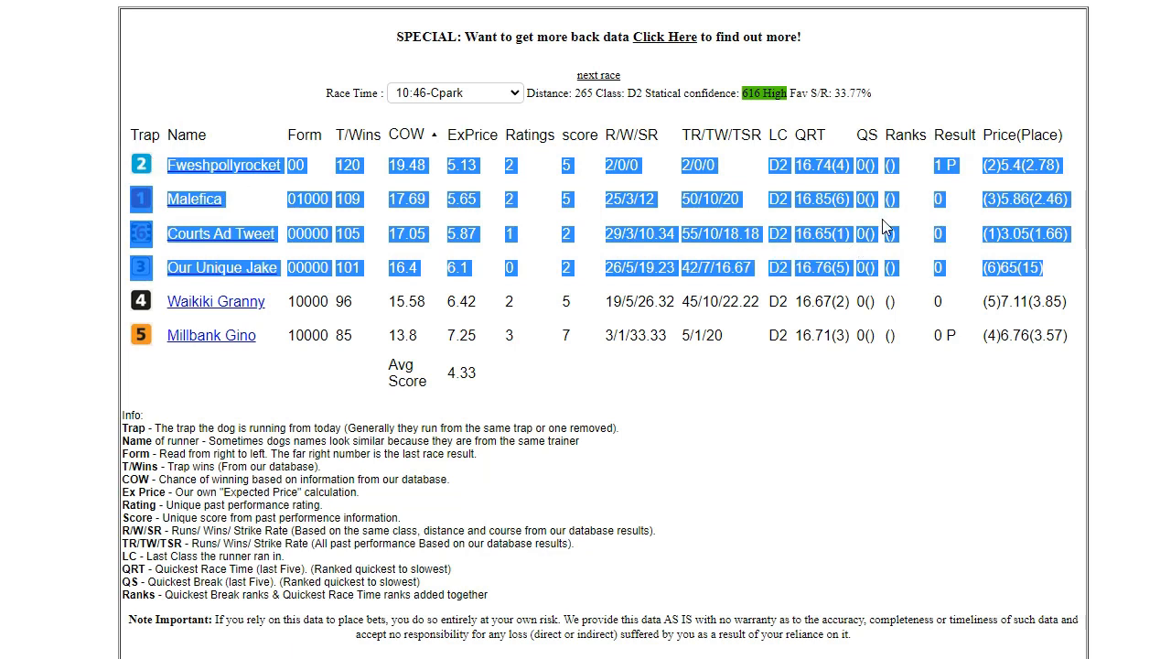
click(909, 262)
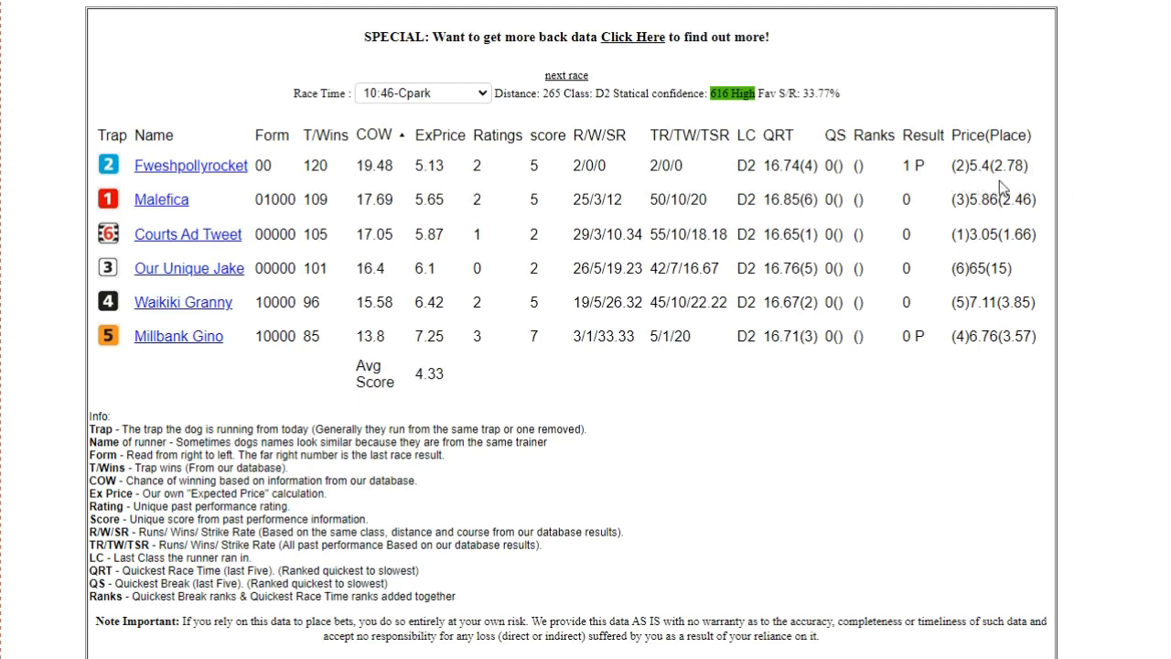
double_click(961, 165)
Load the next race, 10:53-Towc, and sort its runners by COW from highest to lowest.
click(568, 76)
click(357, 135)
click(358, 135)
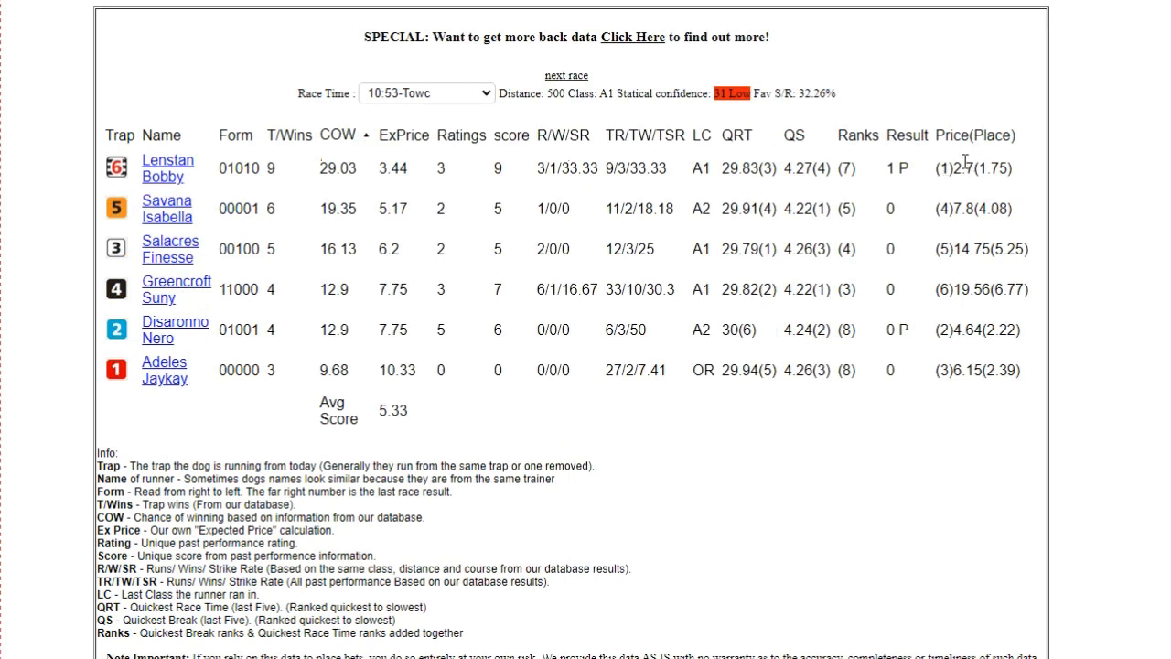
Highlight the prices of Lenstan Bobby, Salacres Finesse and Greencroft Suny to compare them with their COW ranking.
drag(952, 168, 974, 170)
drag(958, 251, 984, 253)
drag(960, 291, 997, 290)
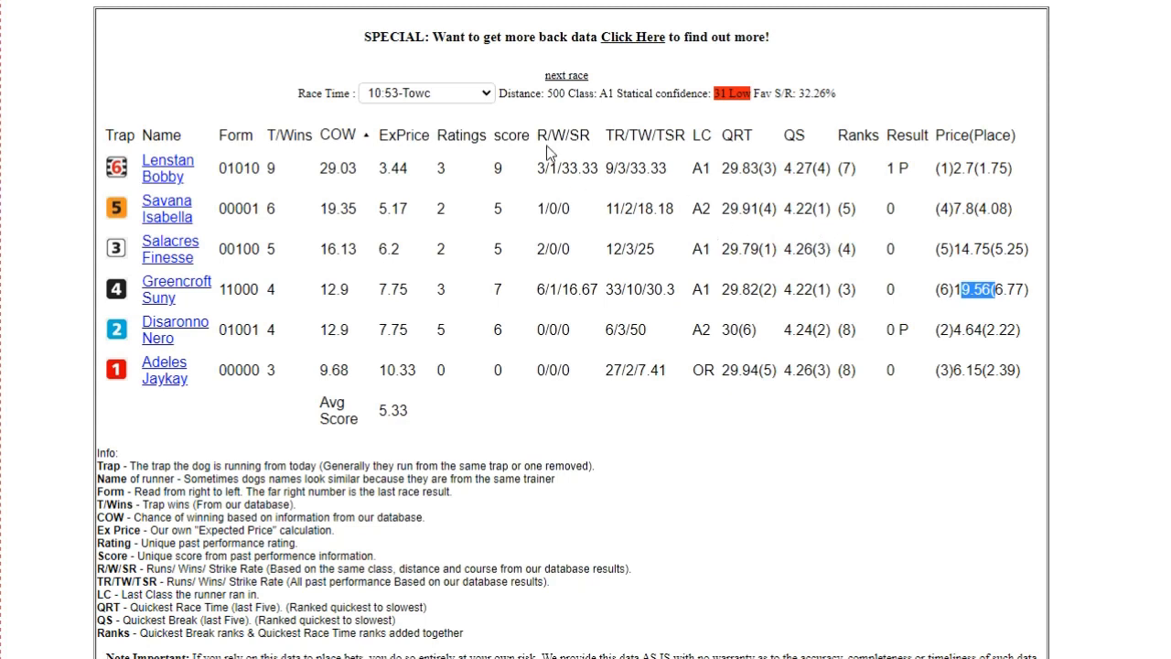
Load the next race, 11:01-Cpark, and sort its runners by COW from highest to lowest.
click(565, 78)
click(340, 134)
click(340, 135)
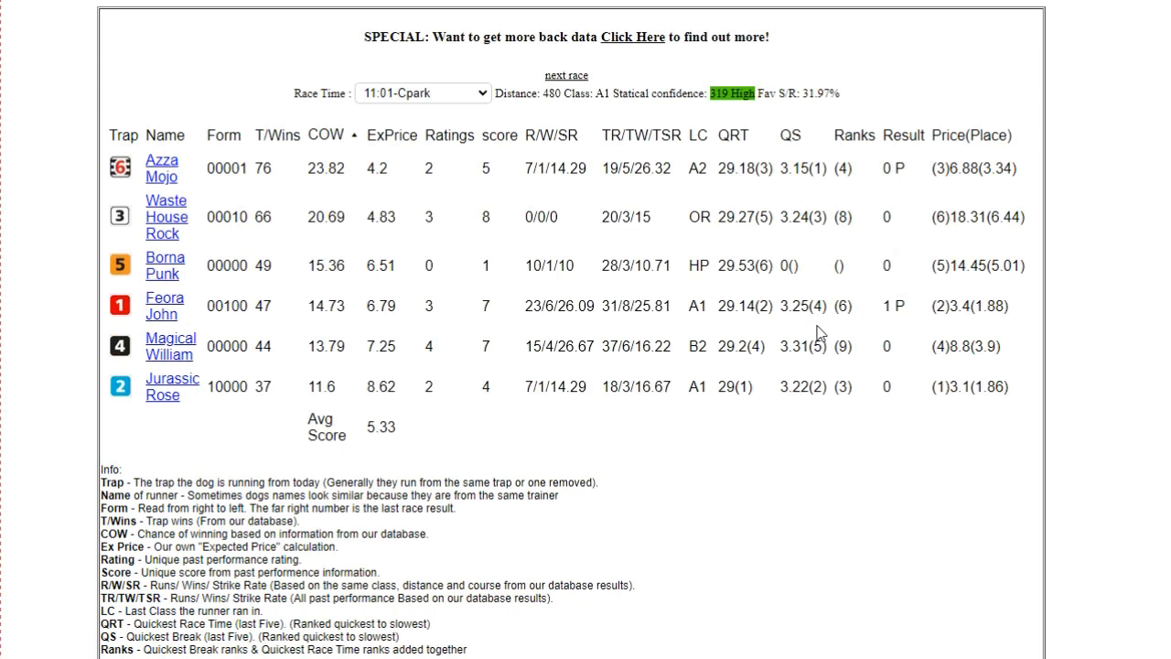
Highlight Jurassic Rose's row to compare its price with its COW, then clear the selection.
drag(1022, 388, 155, 378)
drag(643, 361, 983, 389)
click(968, 385)
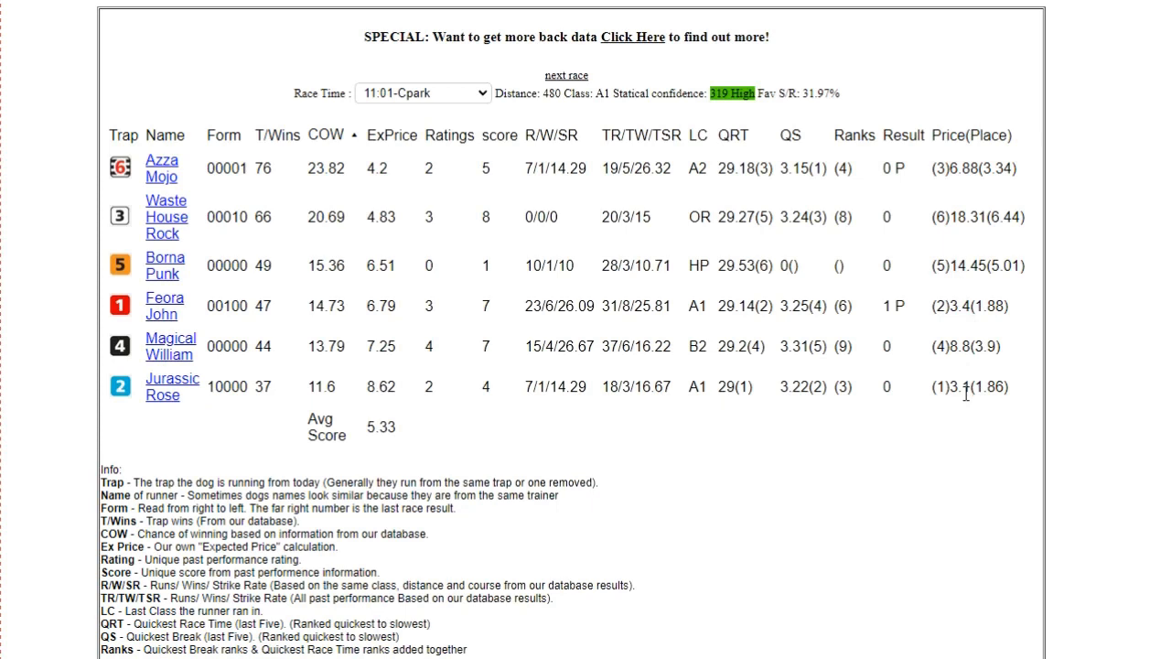
drag(1009, 386, 309, 384)
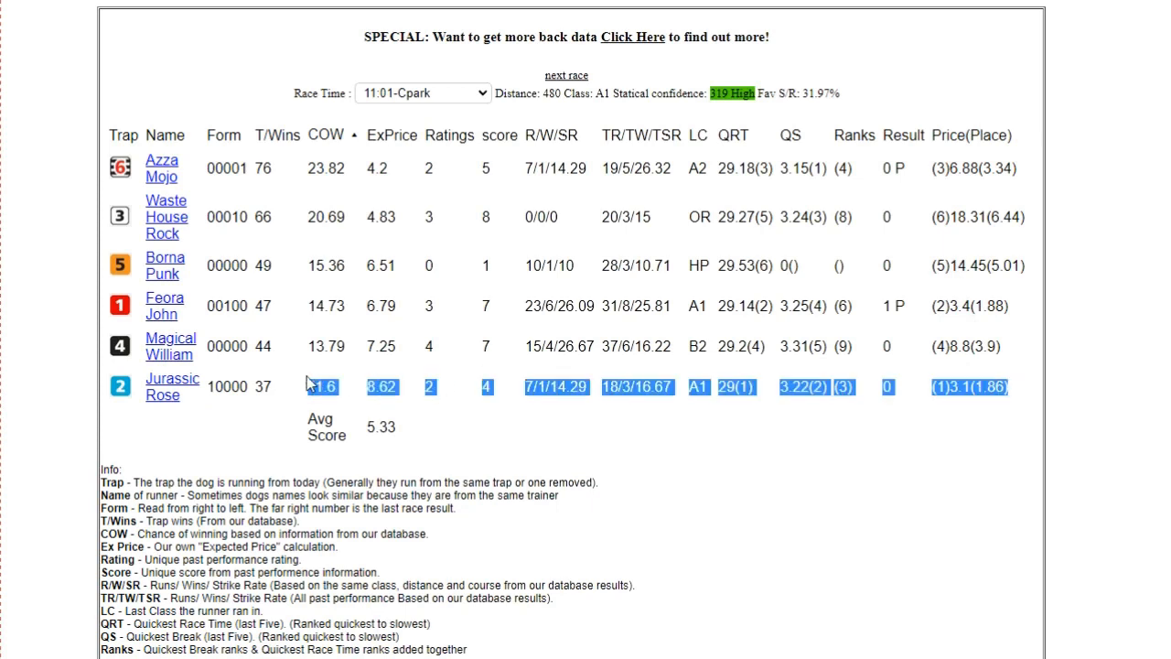
click(585, 391)
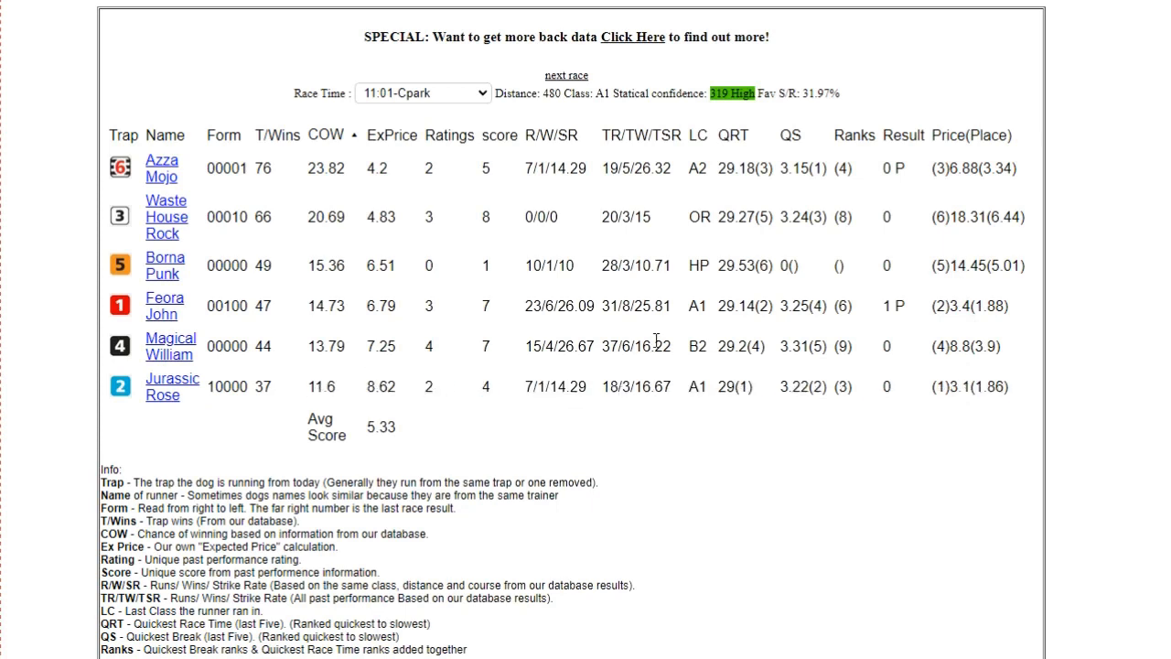
Load the 11:06-Nott race, sort it by COW from highest to lowest, and highlight Tubber Lane Rose's price.
click(566, 77)
click(338, 135)
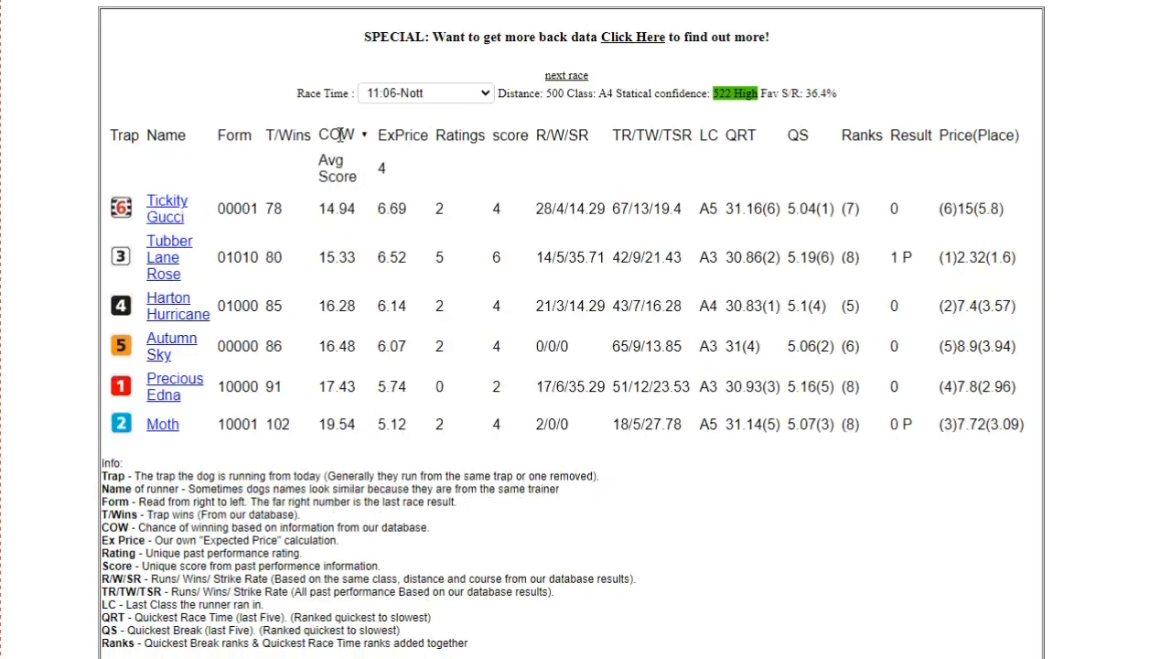
click(337, 136)
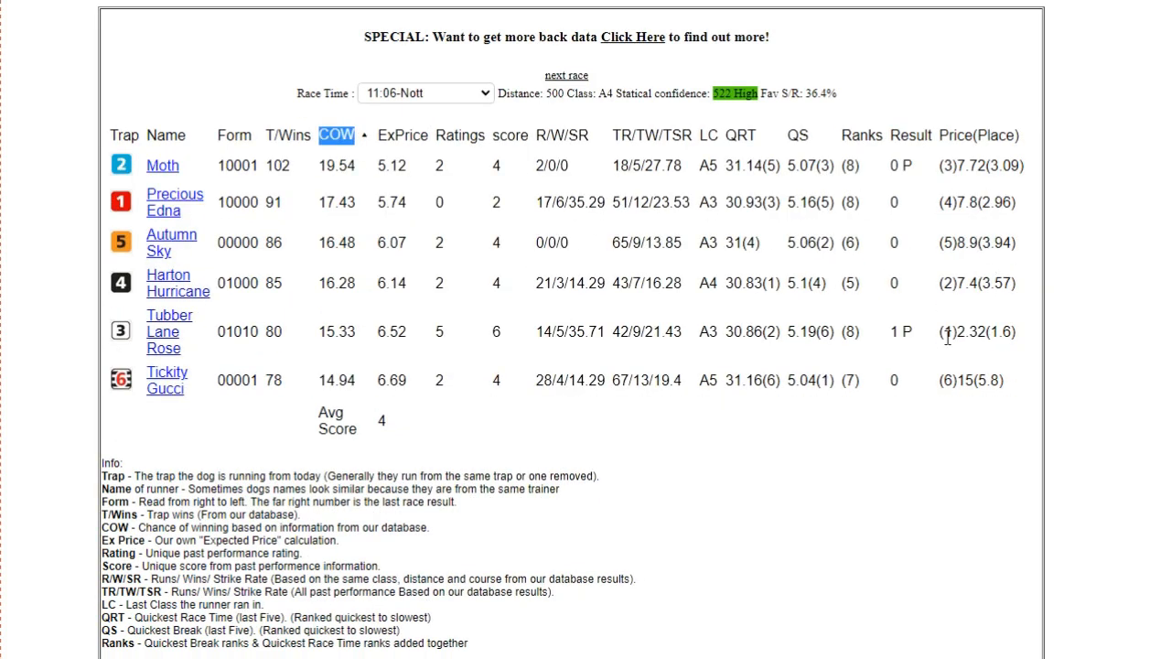
drag(1017, 330, 935, 340)
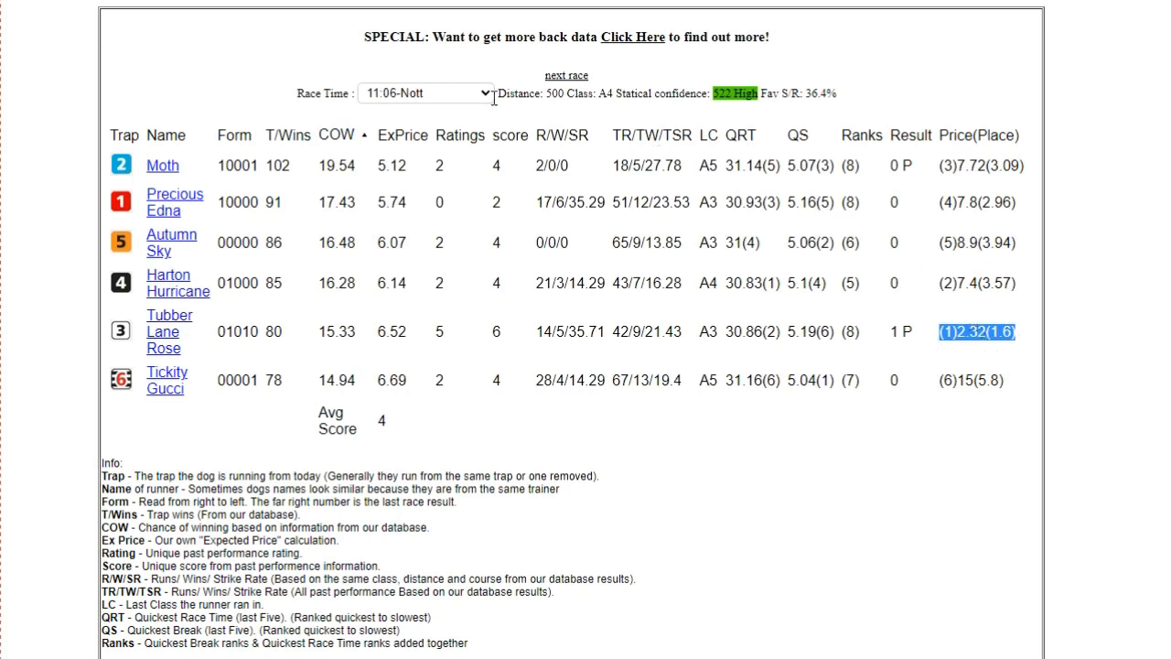
Load the 11:09-Towc race and sort its runners by COW from highest to lowest.
click(566, 76)
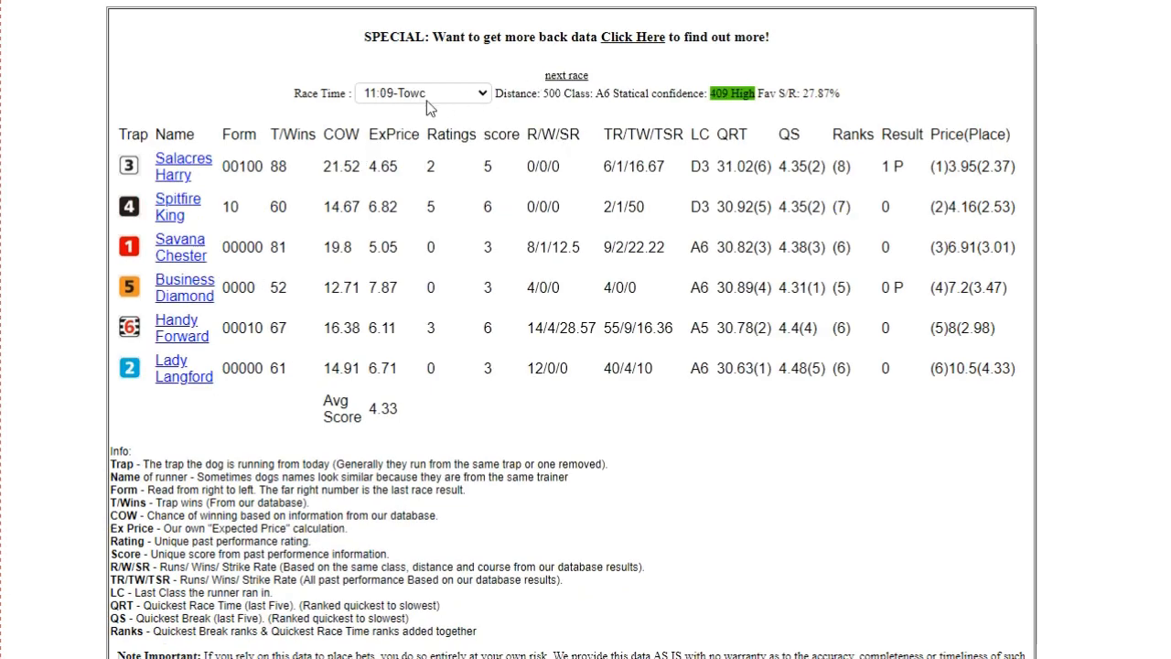
click(339, 129)
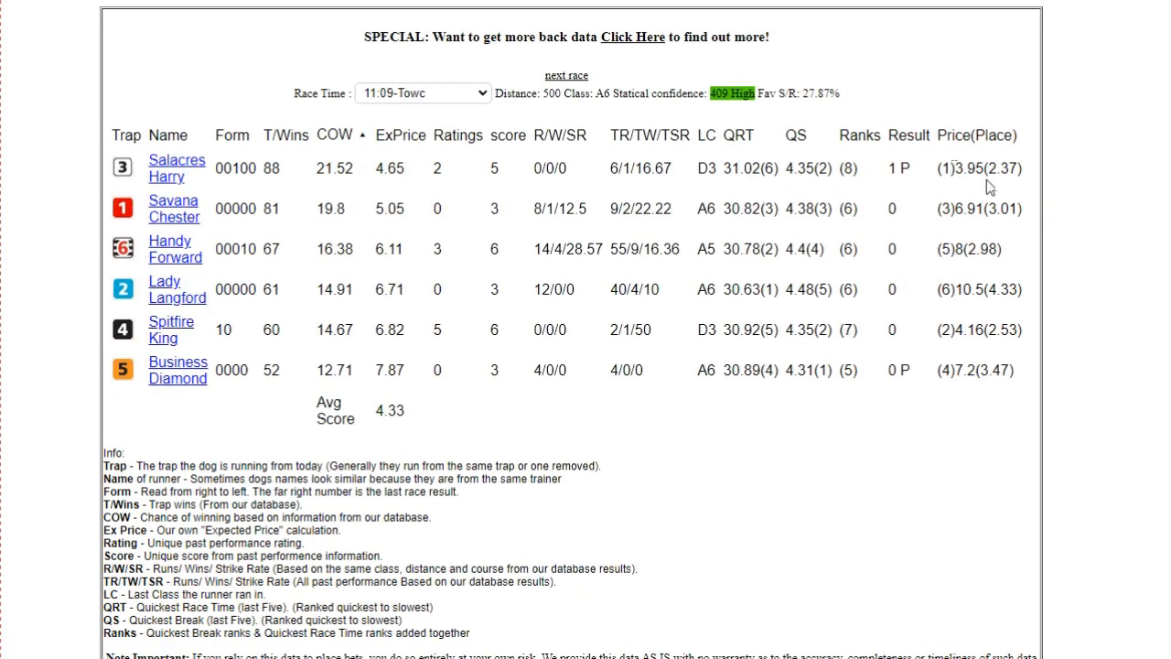
Load the next race, 11:13-Sheff, and sort its runners by COW from highest to lowest.
click(560, 77)
click(348, 133)
click(352, 134)
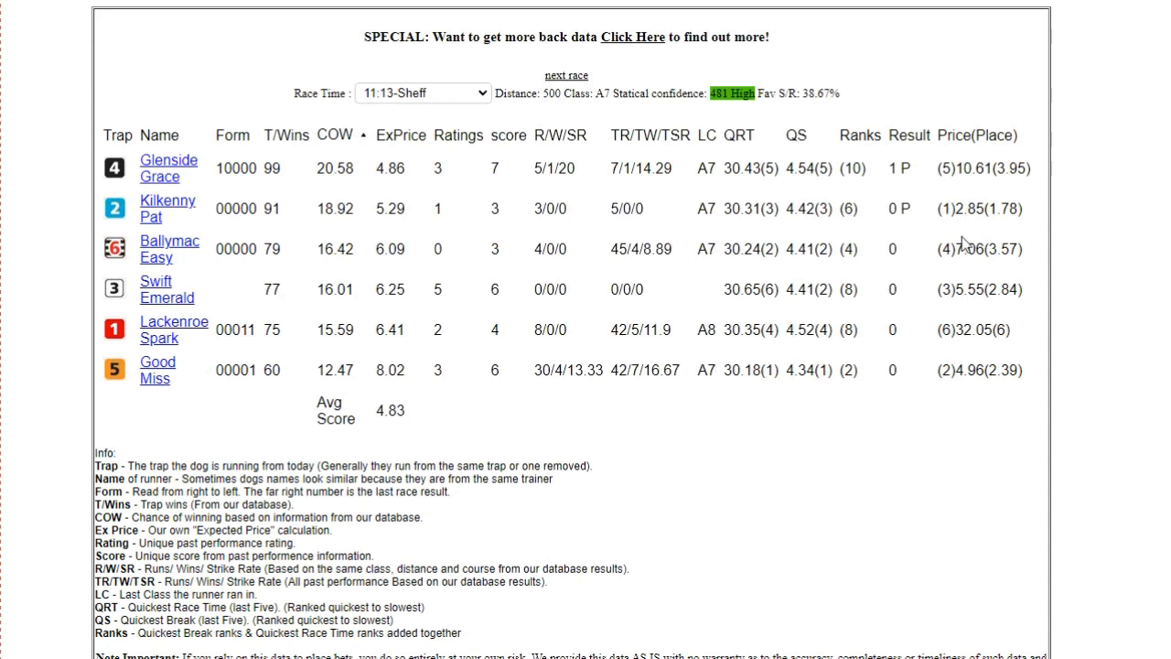
Highlight Kilkenny Pat's price, Glenside Grace's result, price and COW, and the race's favourite strike rate to compare them.
drag(1022, 208, 955, 210)
drag(994, 168, 891, 168)
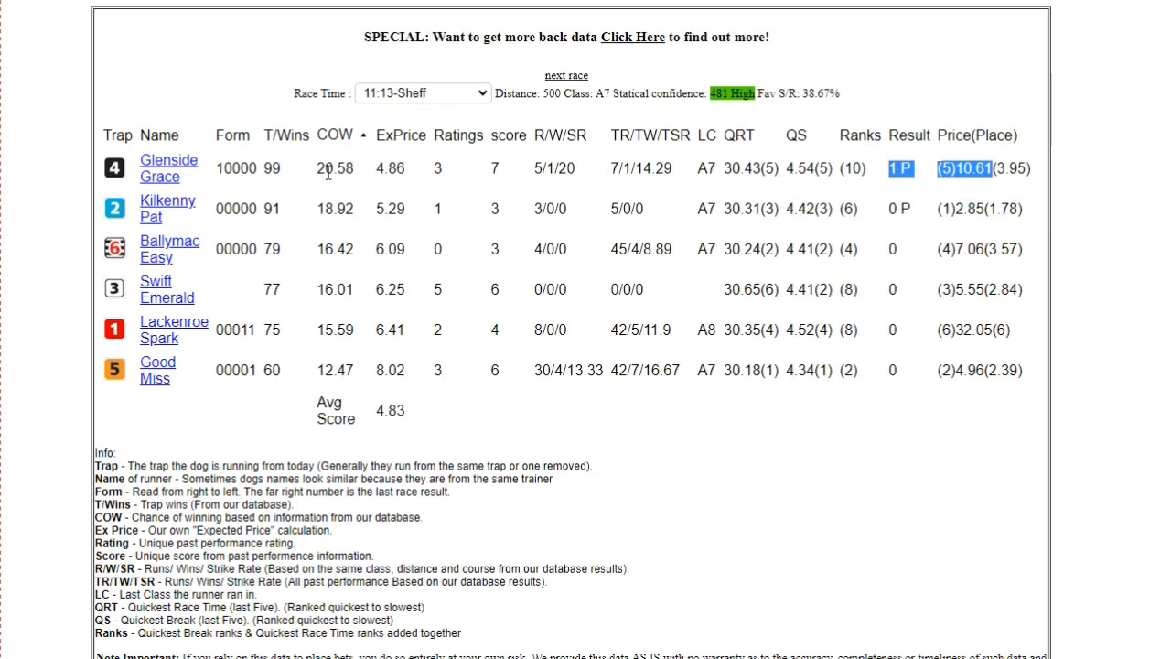
drag(320, 171, 382, 167)
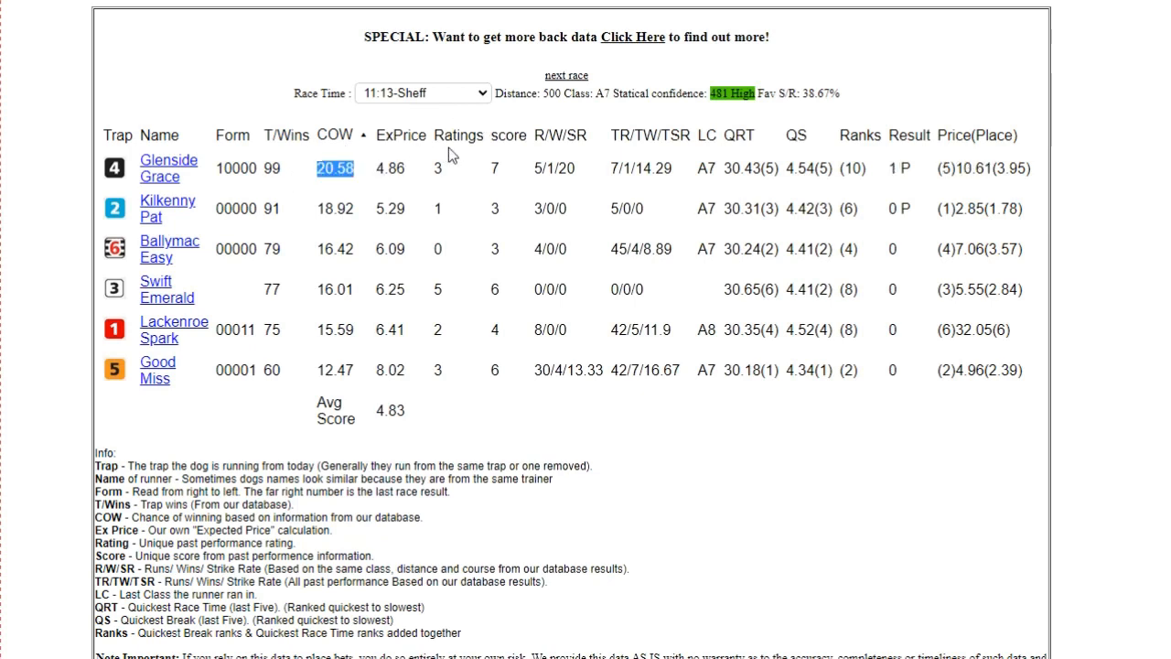
drag(839, 93, 802, 92)
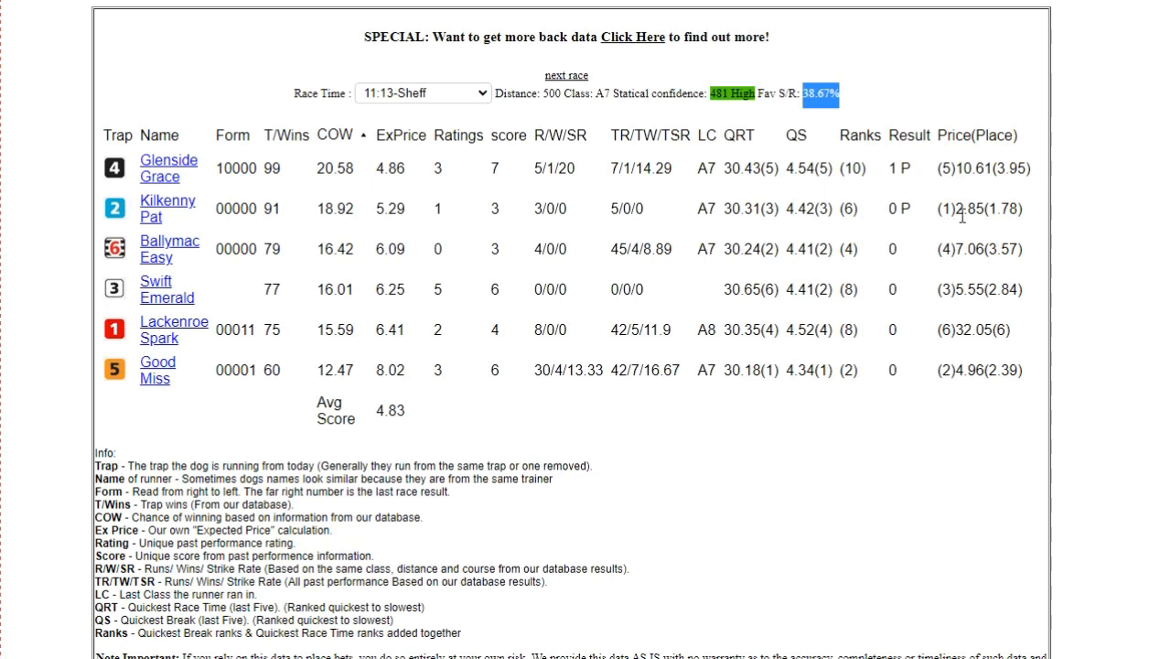
Load the 11:16-Cpark race, sort it by COW from highest to lowest, and highlight Dryland Jet's price rank.
click(566, 76)
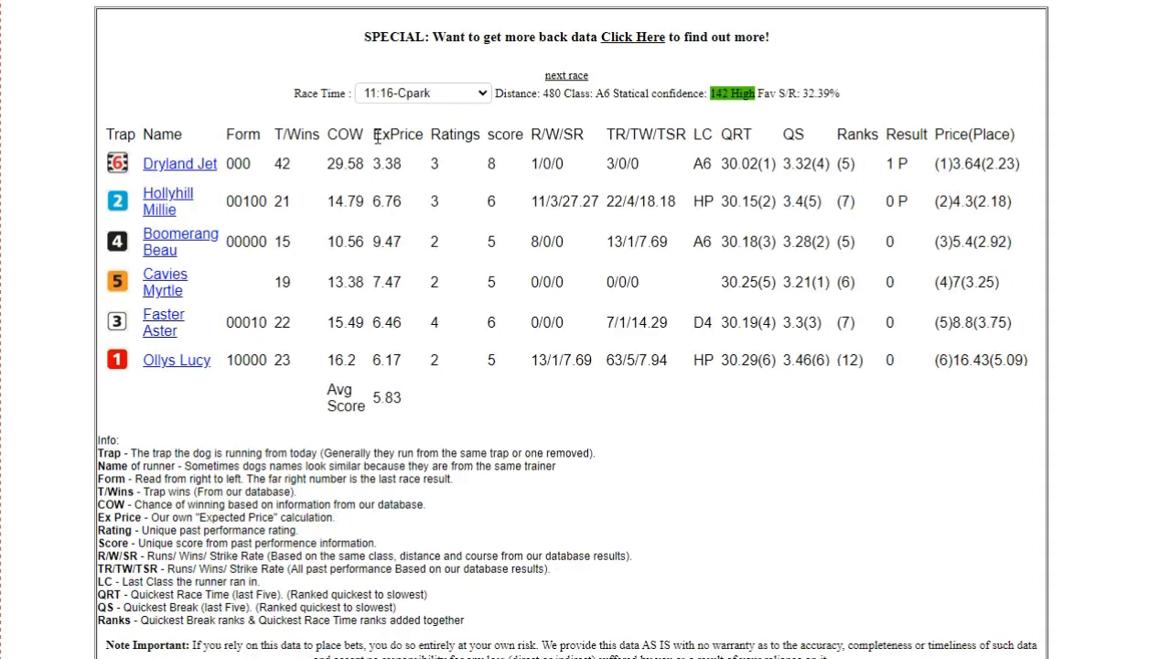
double_click(350, 136)
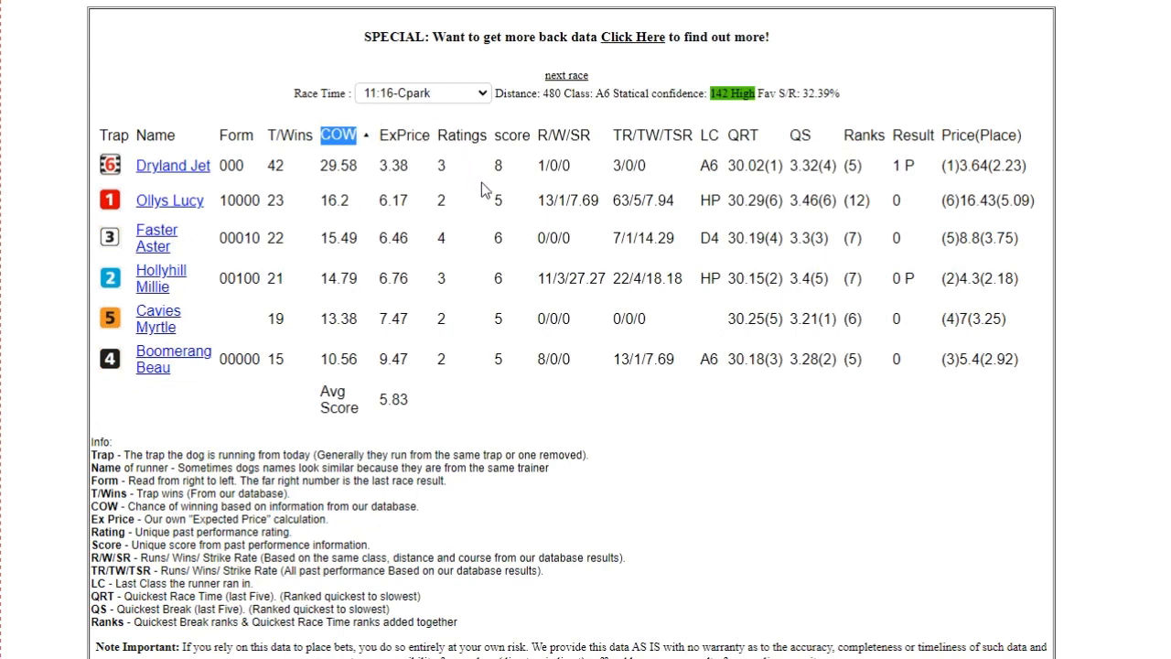
drag(942, 166, 963, 168)
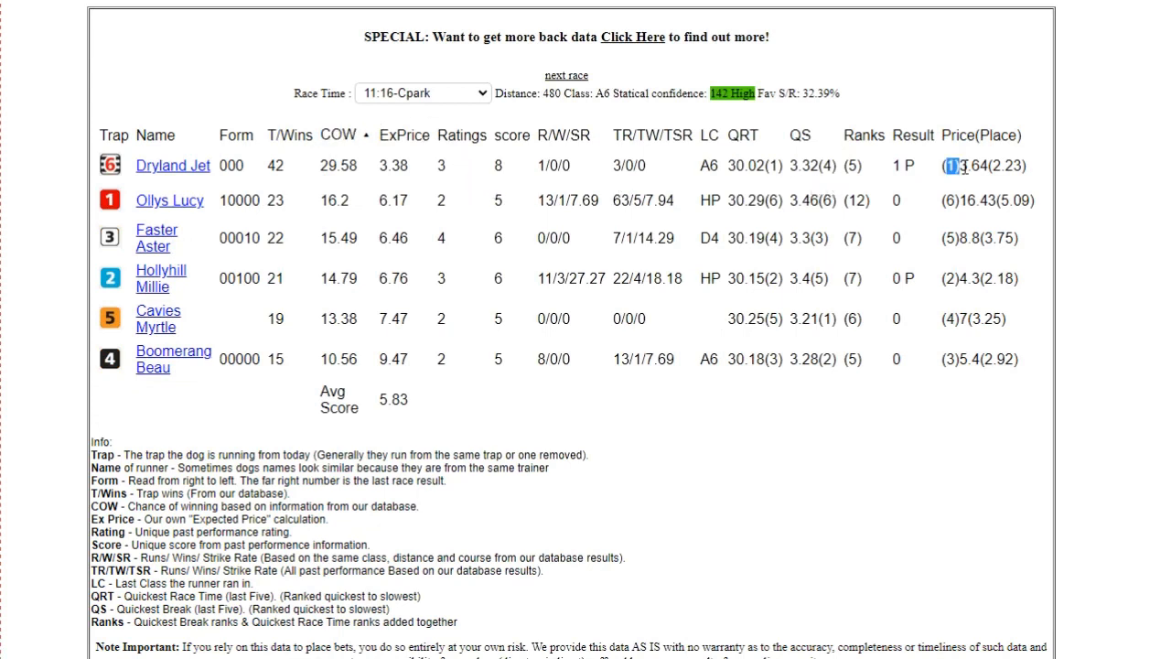
click(958, 165)
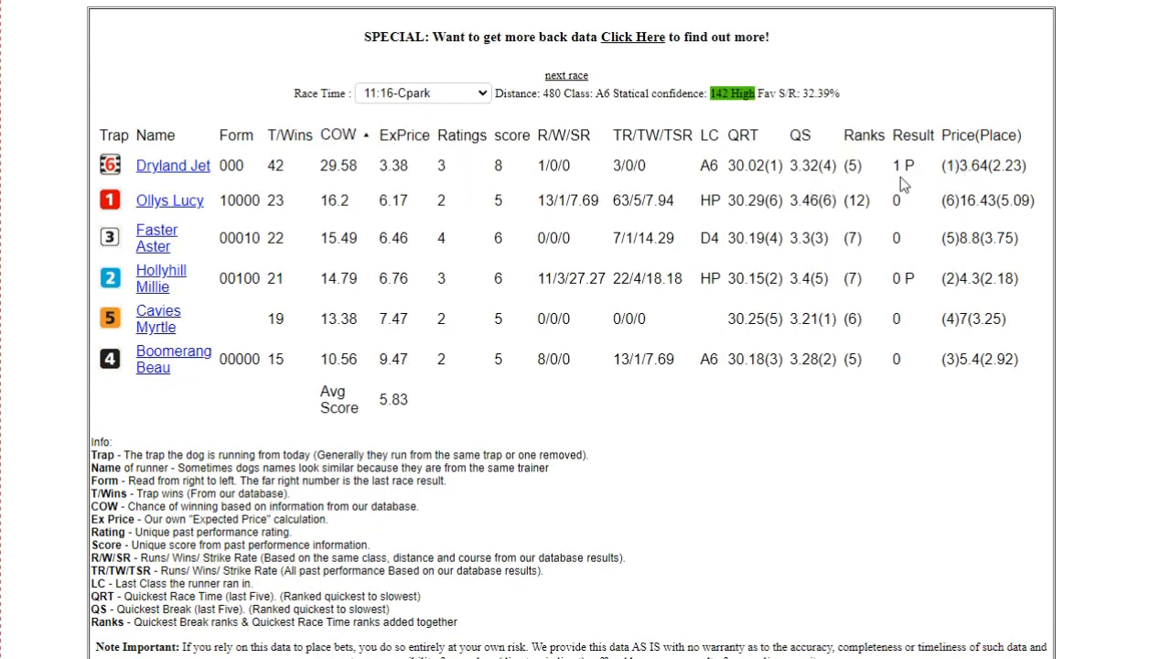
Highlight Dryland Jet's COW and the race's favourite strike rate to compare them.
drag(320, 166, 360, 159)
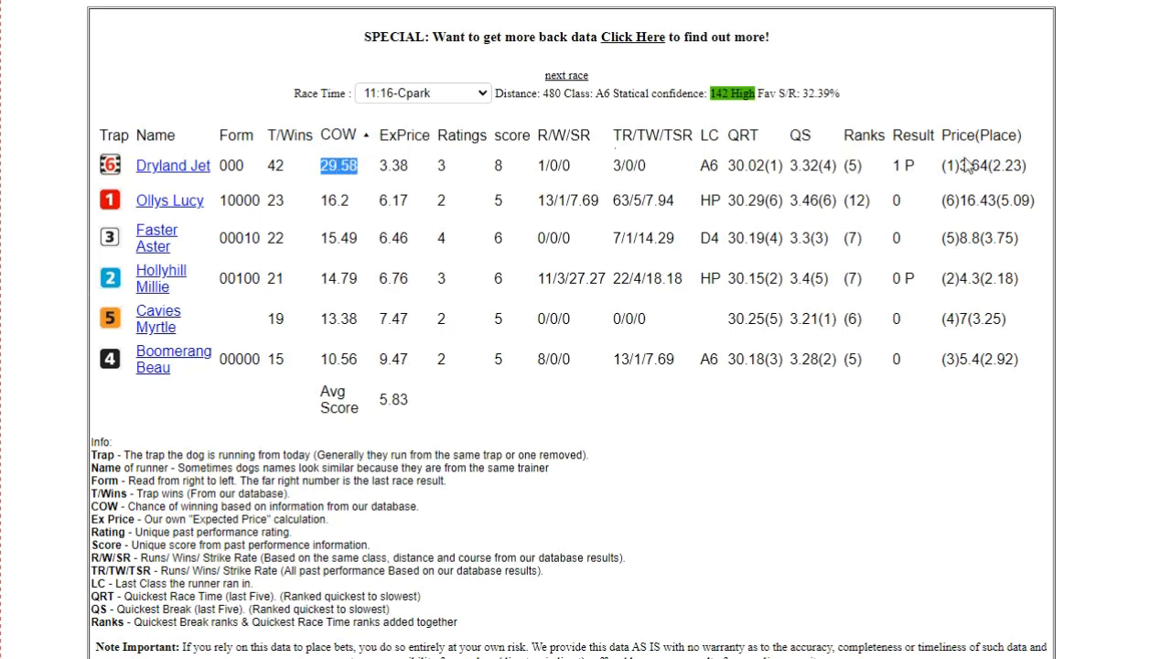
drag(809, 95, 852, 109)
Load the 11:21-Nott race and sort its runners by COW from highest to lowest.
click(555, 77)
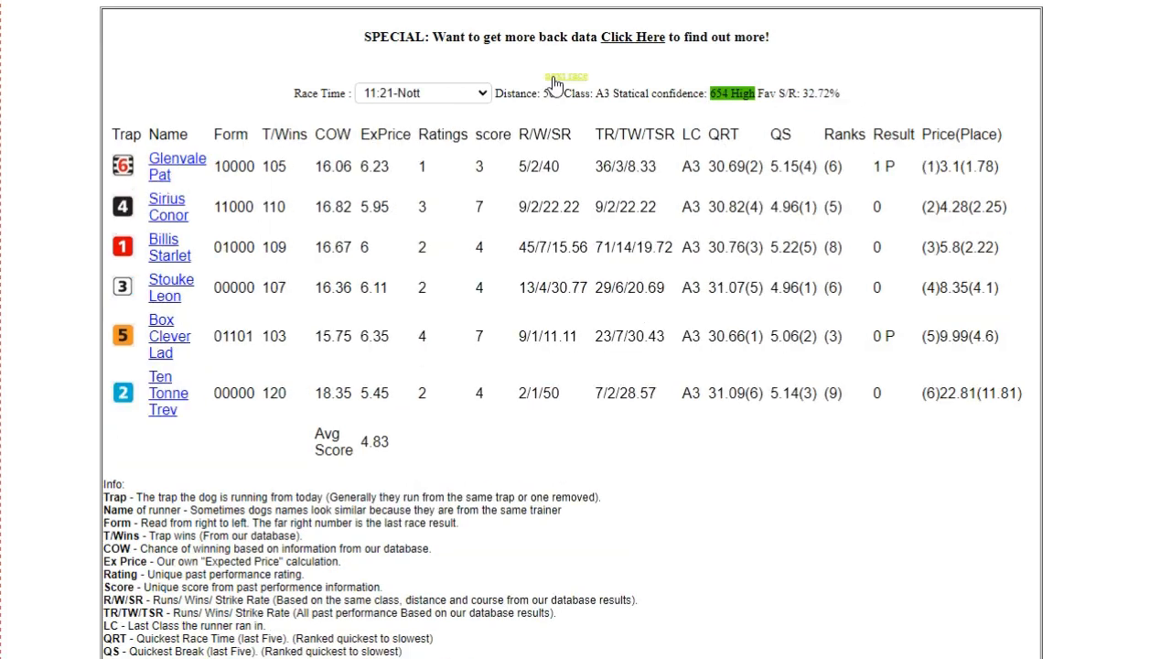
click(345, 134)
click(344, 135)
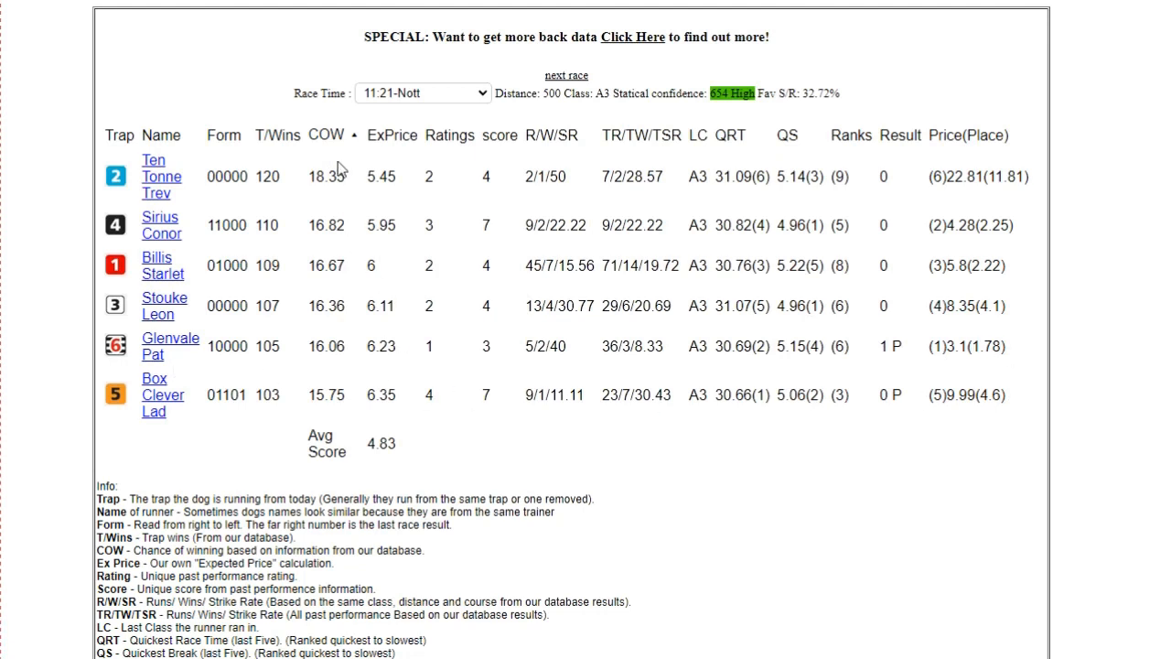
Highlight the COW values from Ten Tonne Trev down to Glenvale Pat, and Glenvale Pat's price, to compare them.
drag(305, 175, 358, 344)
click(310, 243)
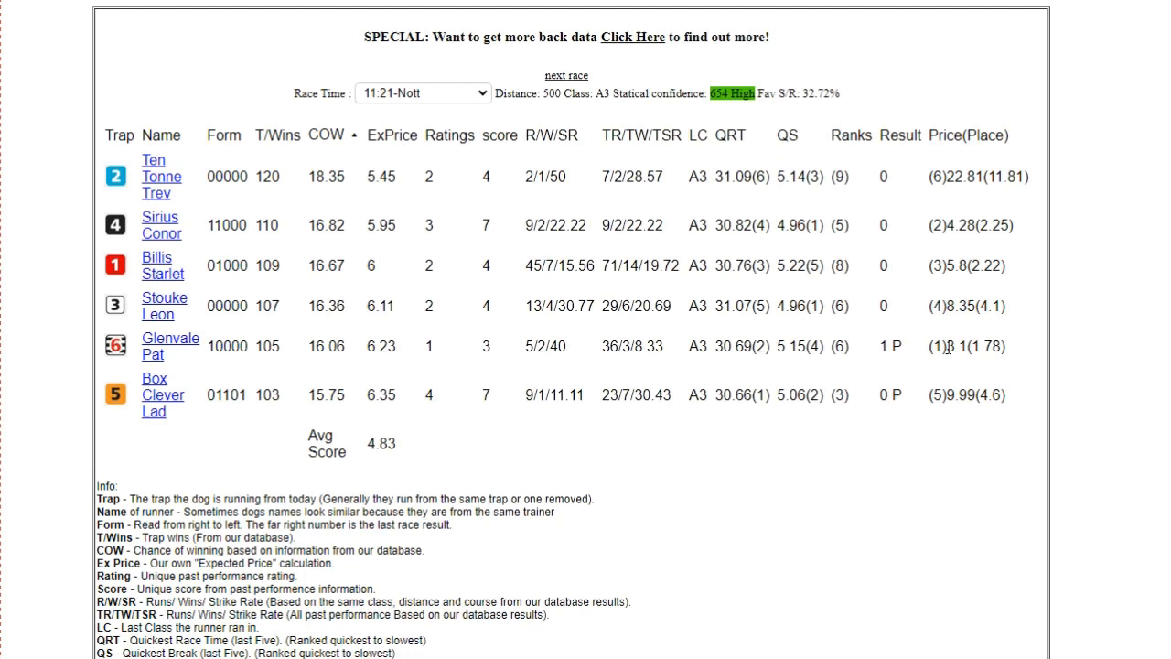
drag(949, 346, 963, 348)
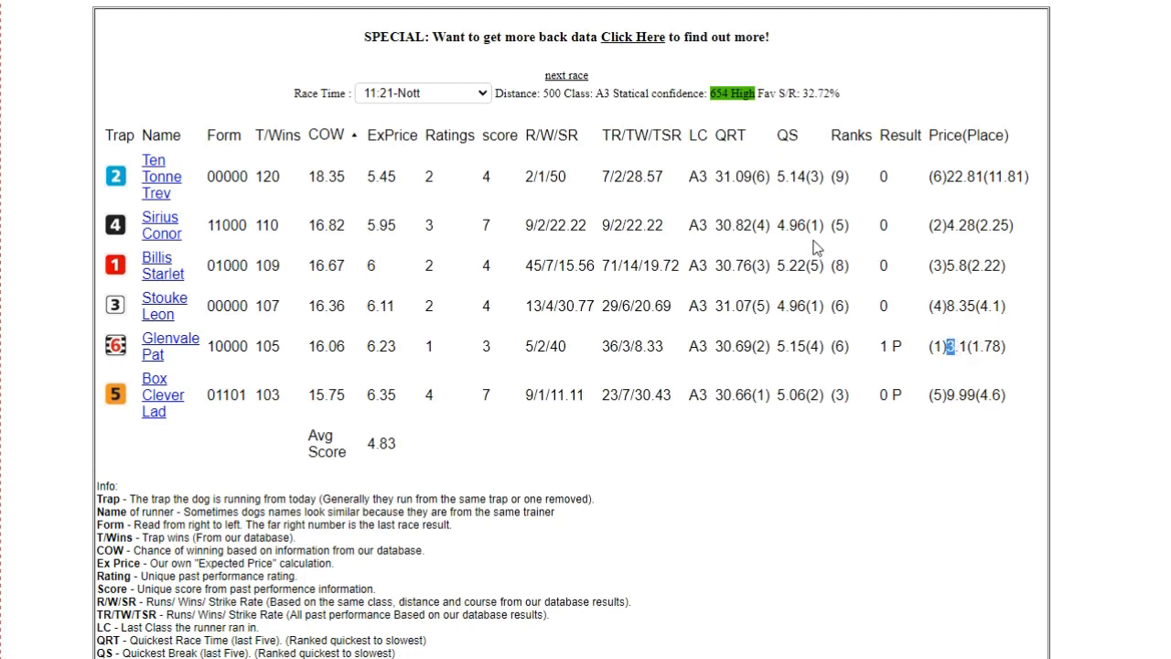
Load the 11:24-Towc race sorted by COW from highest to lowest, and highlight Savana Flight's price.
click(566, 76)
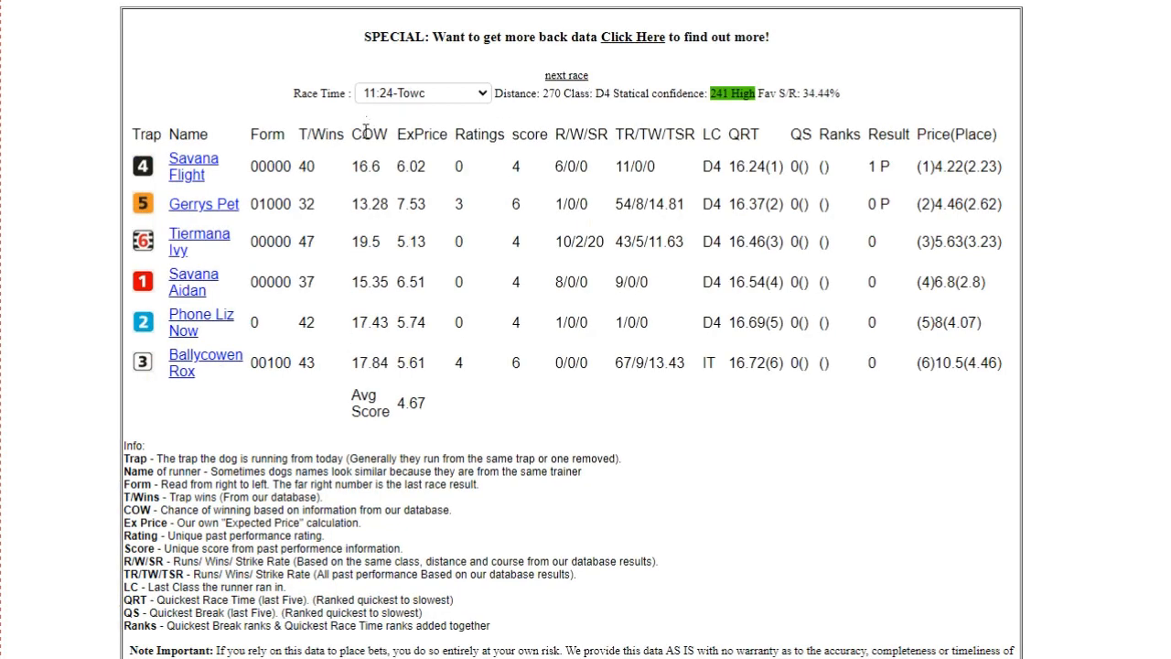
click(366, 133)
click(366, 134)
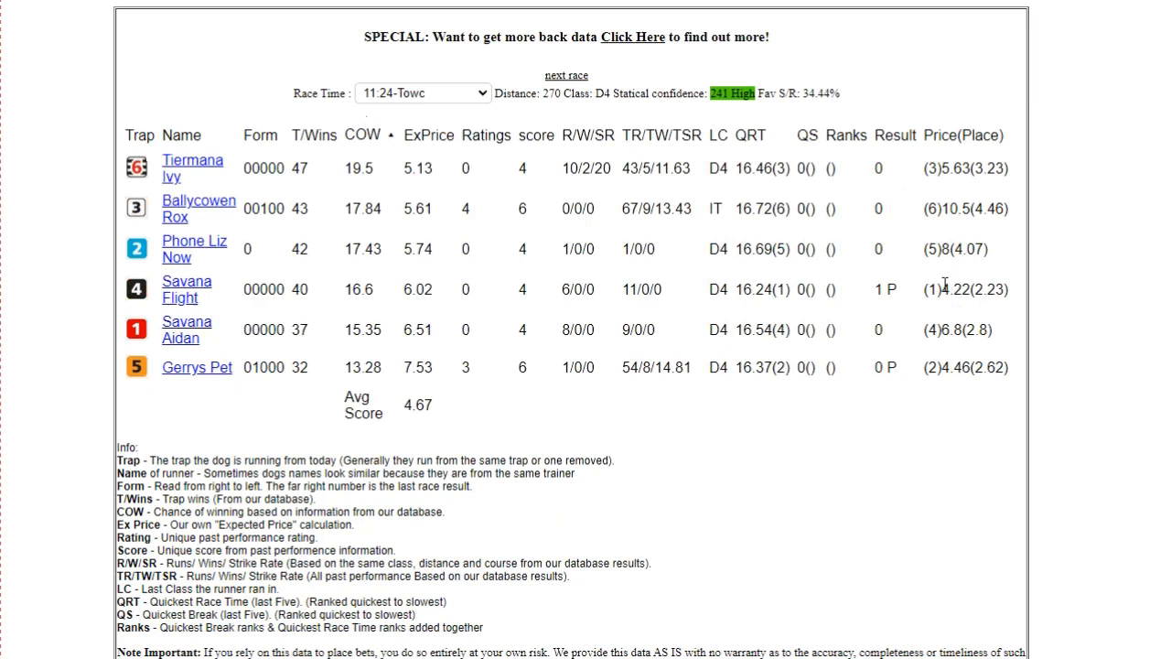
drag(945, 289, 973, 290)
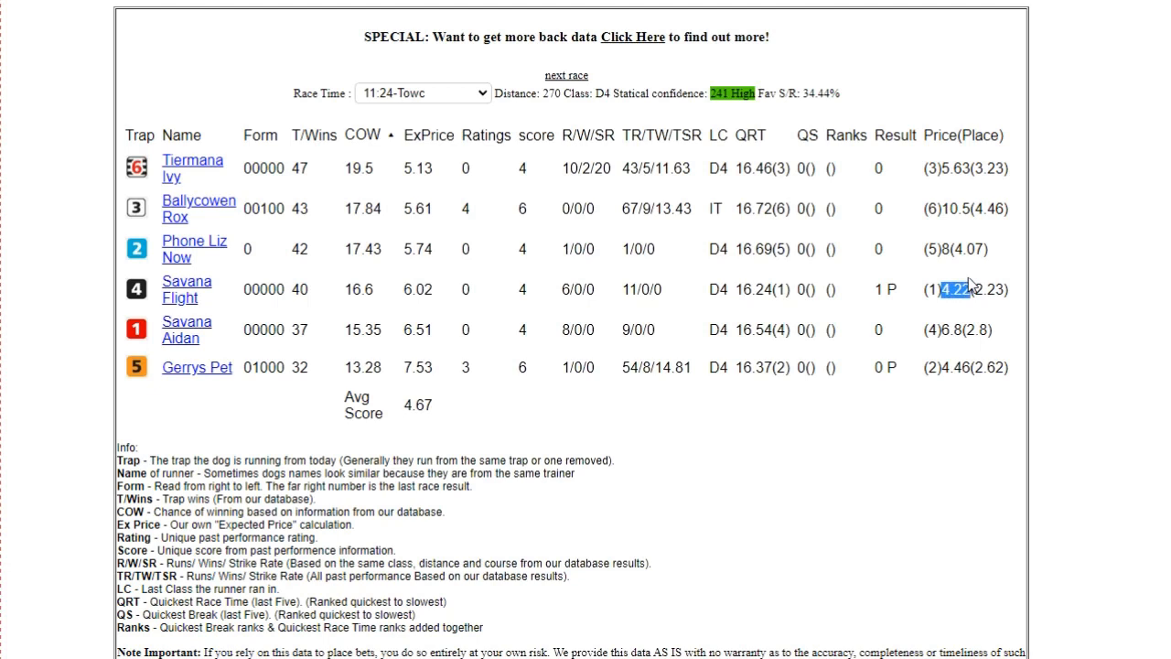
drag(941, 292, 970, 287)
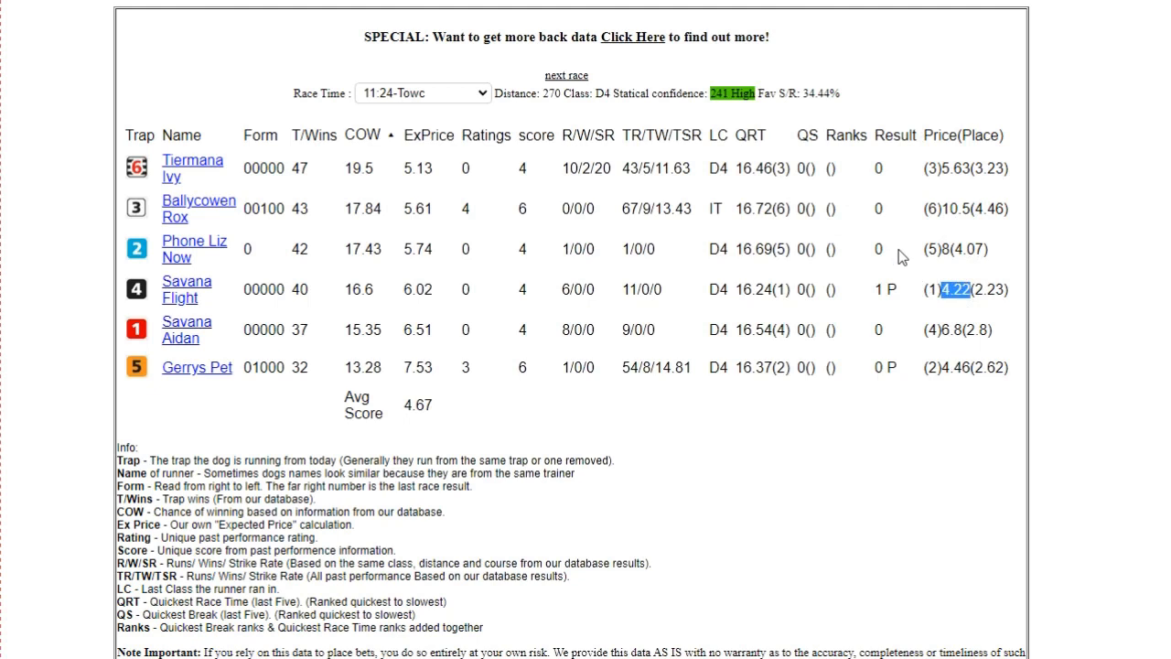
Load the 11:28-Sheff race and sort its runners by COW from highest to lowest.
click(564, 83)
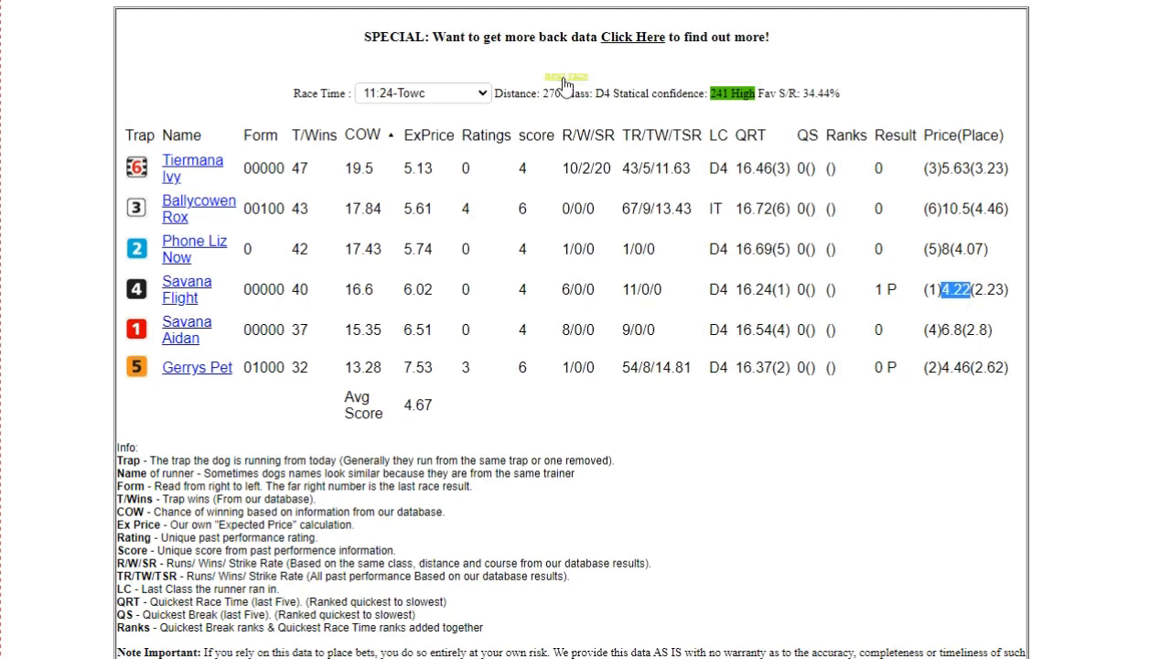
click(375, 137)
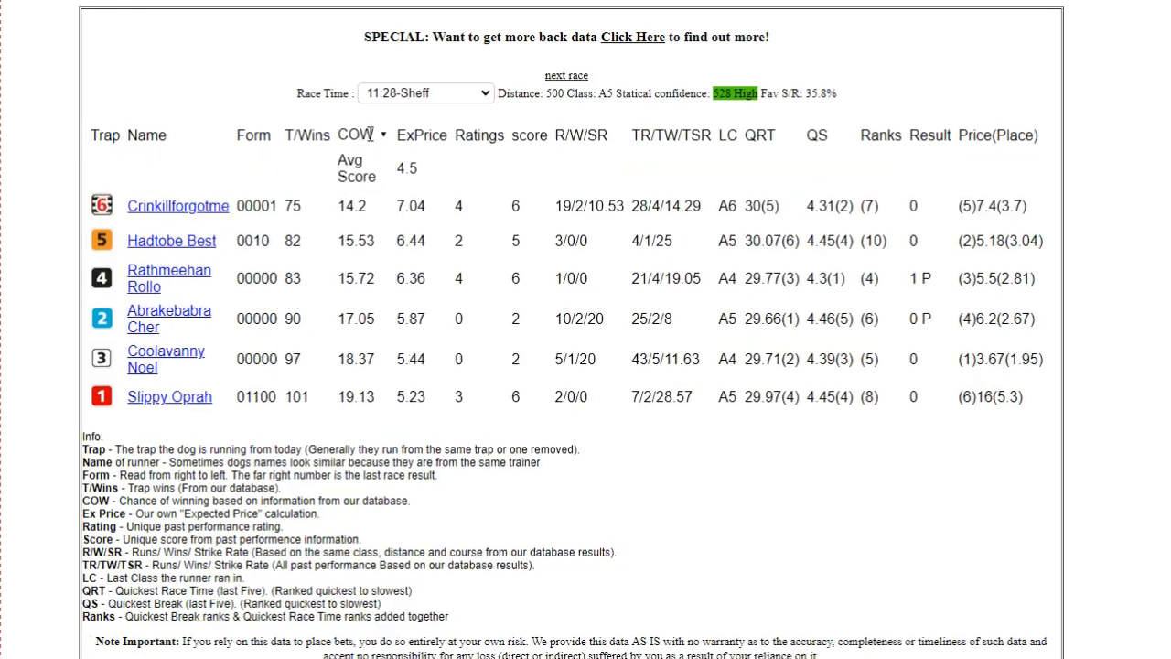
click(372, 134)
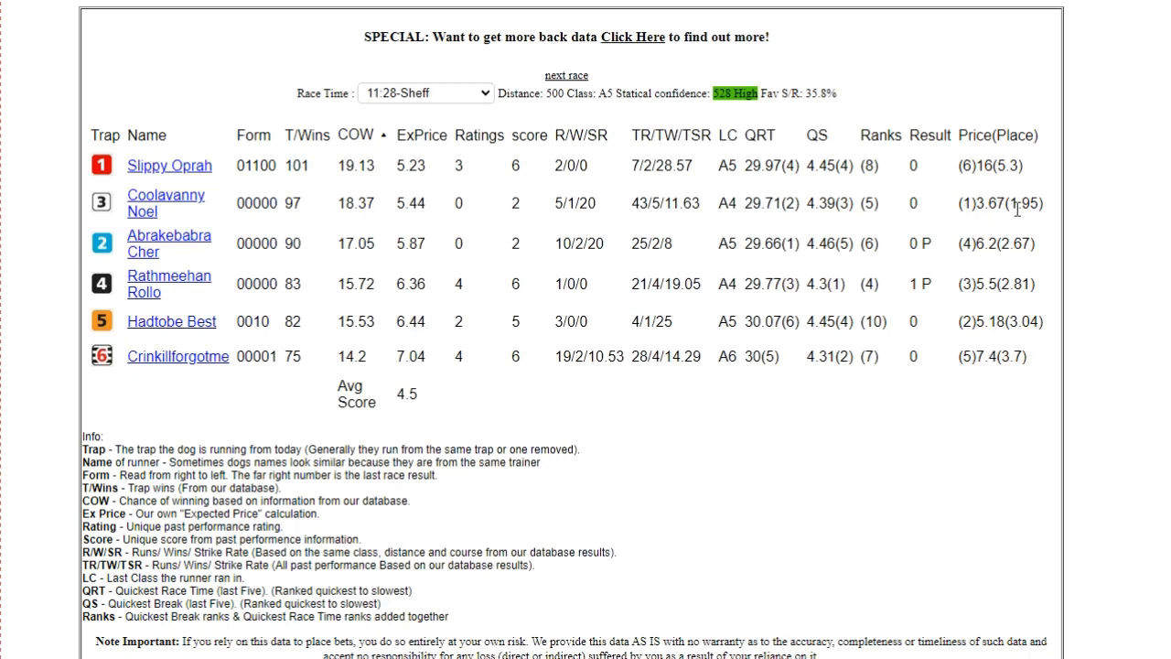
Highlight Coolavanny Noel's price and Rathmeehan Rollo's price to compare the favourite with the winner.
drag(963, 203, 1031, 203)
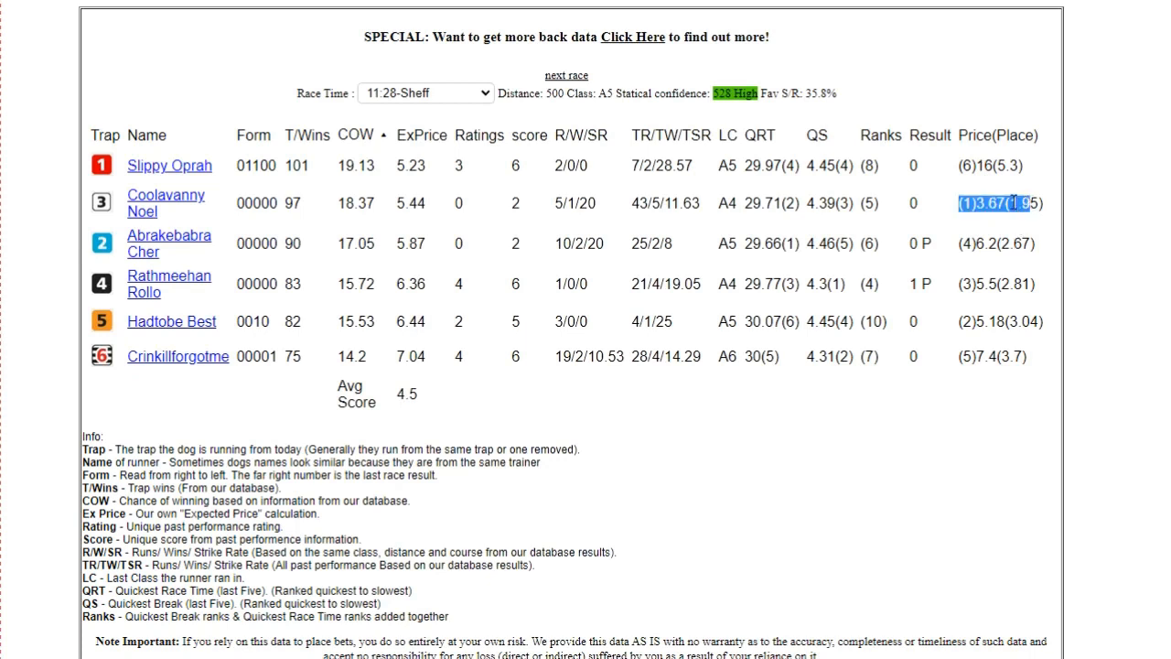
drag(956, 289, 974, 283)
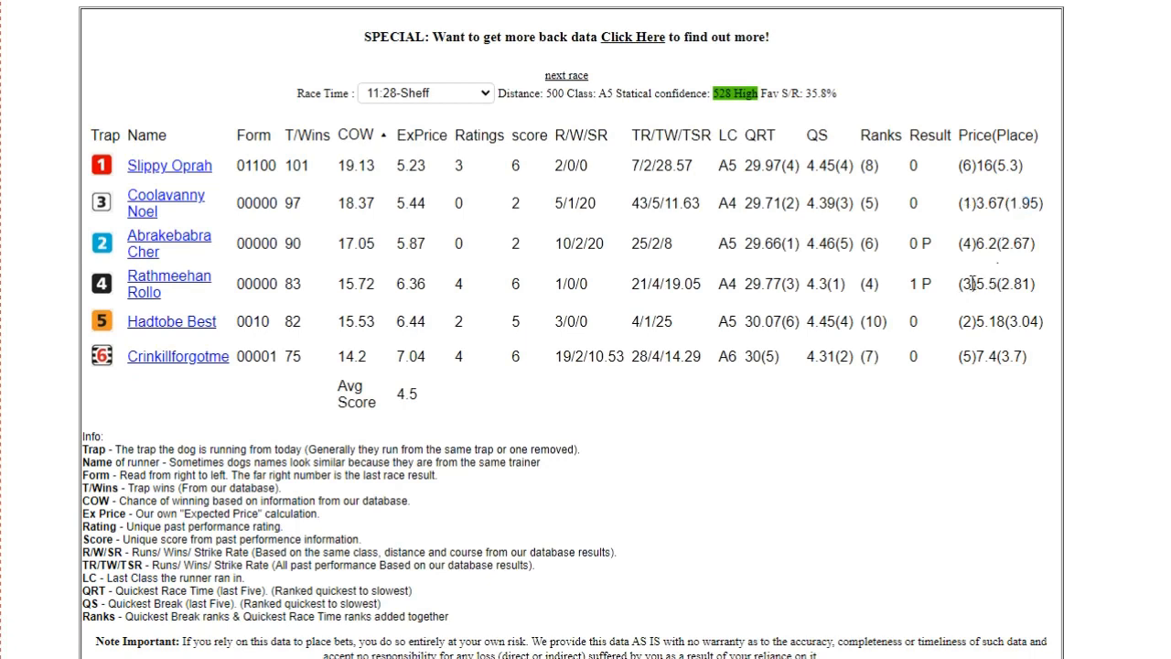
drag(1049, 281, 1029, 261)
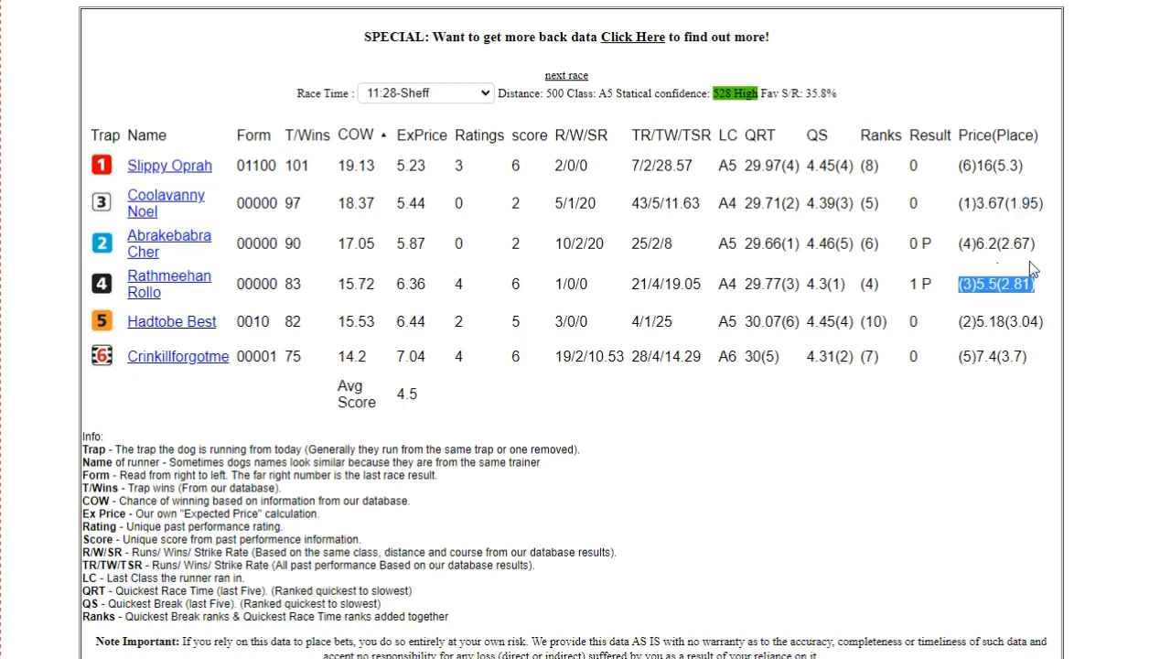
Load the 11:31-Cpark race and sort its runners by COW from highest to lowest.
click(578, 81)
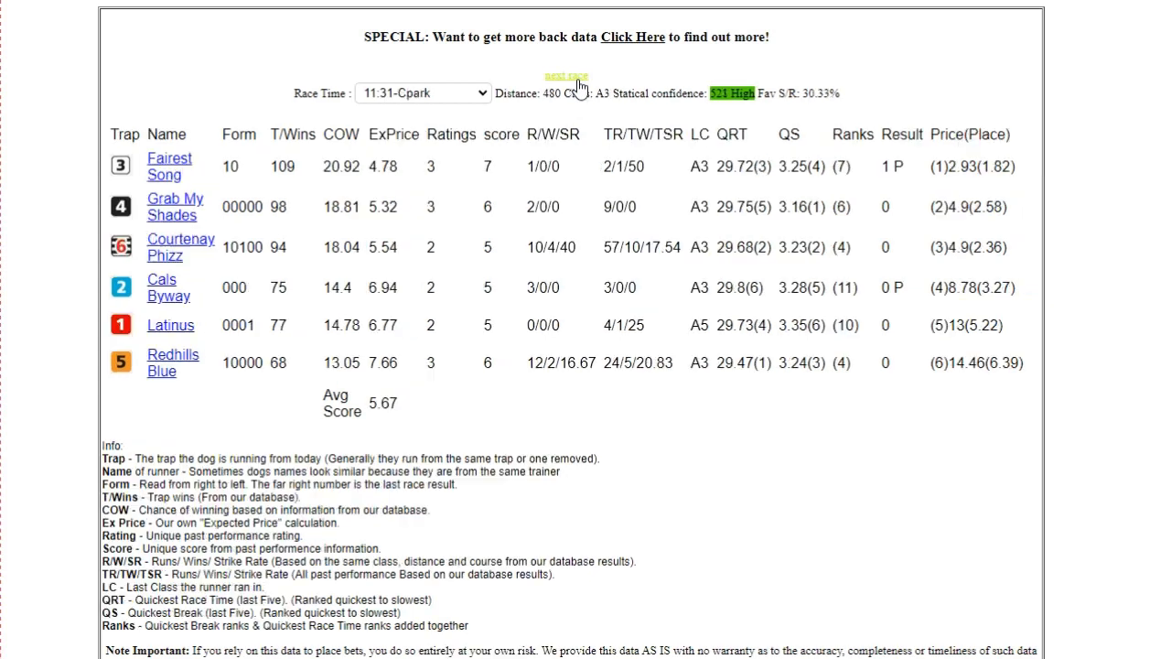
click(348, 138)
click(348, 137)
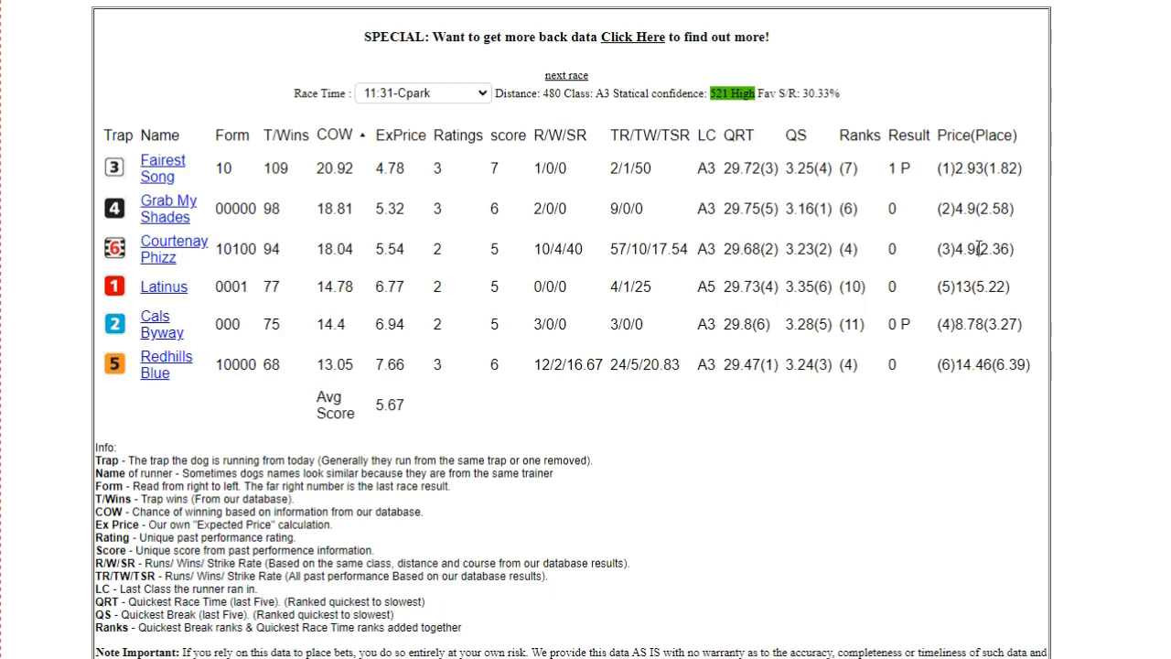
Load the 11:36-Nott race sorted by COW from highest to lowest, and highlight Dee Gee Sophie's price and the favourite strike rate.
click(582, 84)
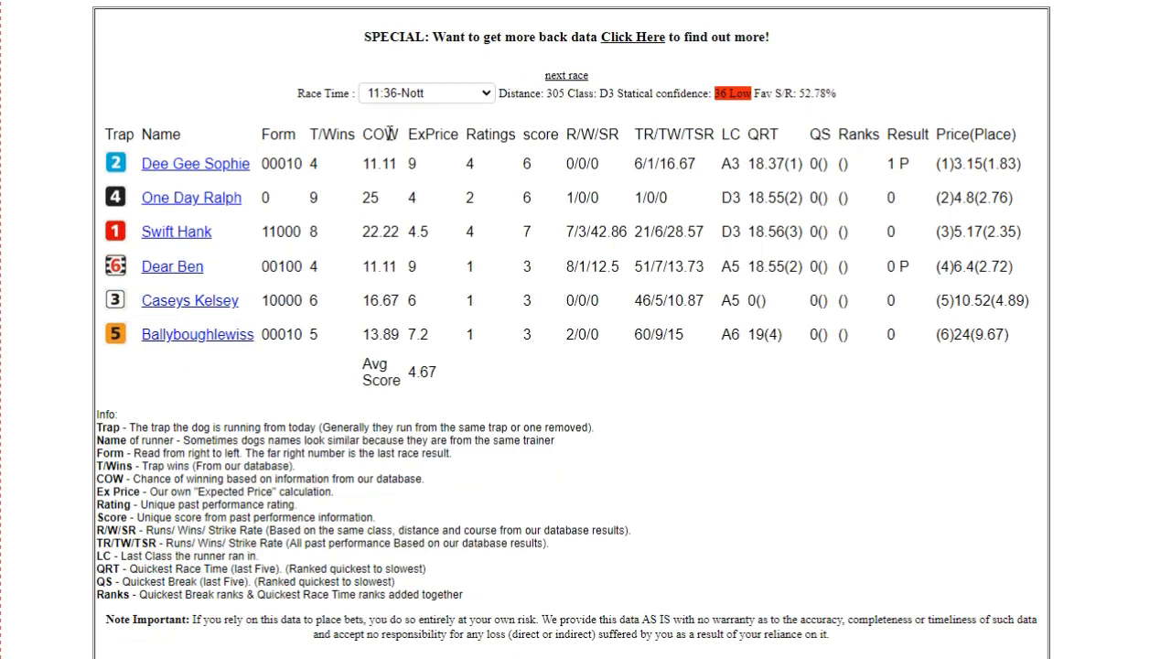
double_click(384, 135)
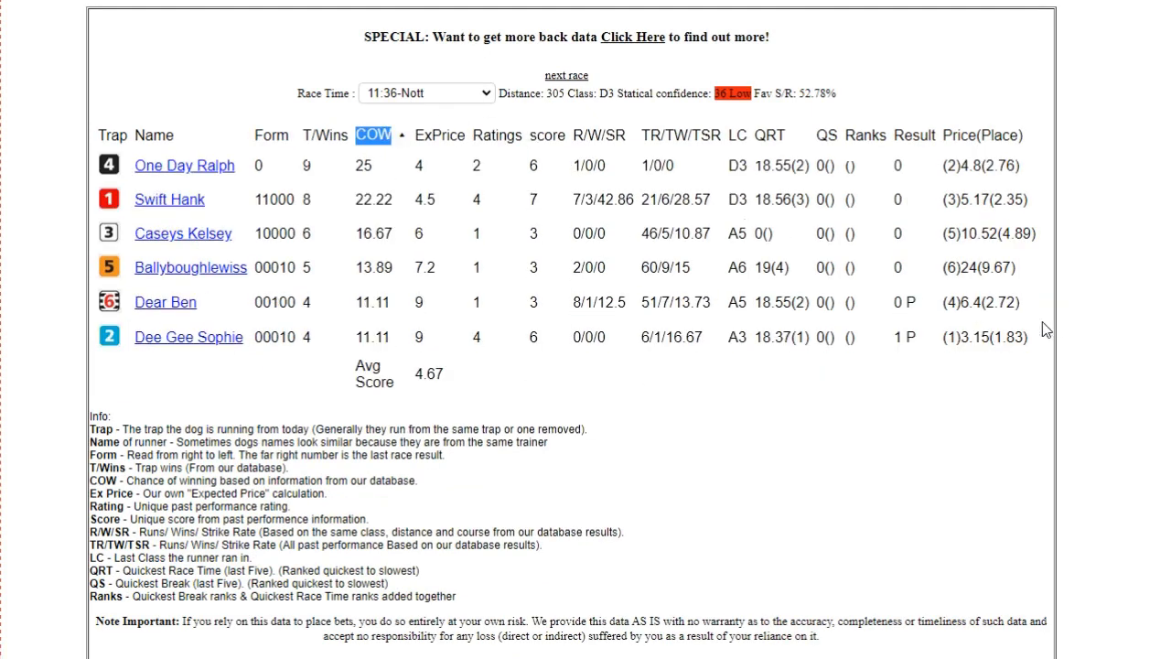
drag(959, 338, 994, 339)
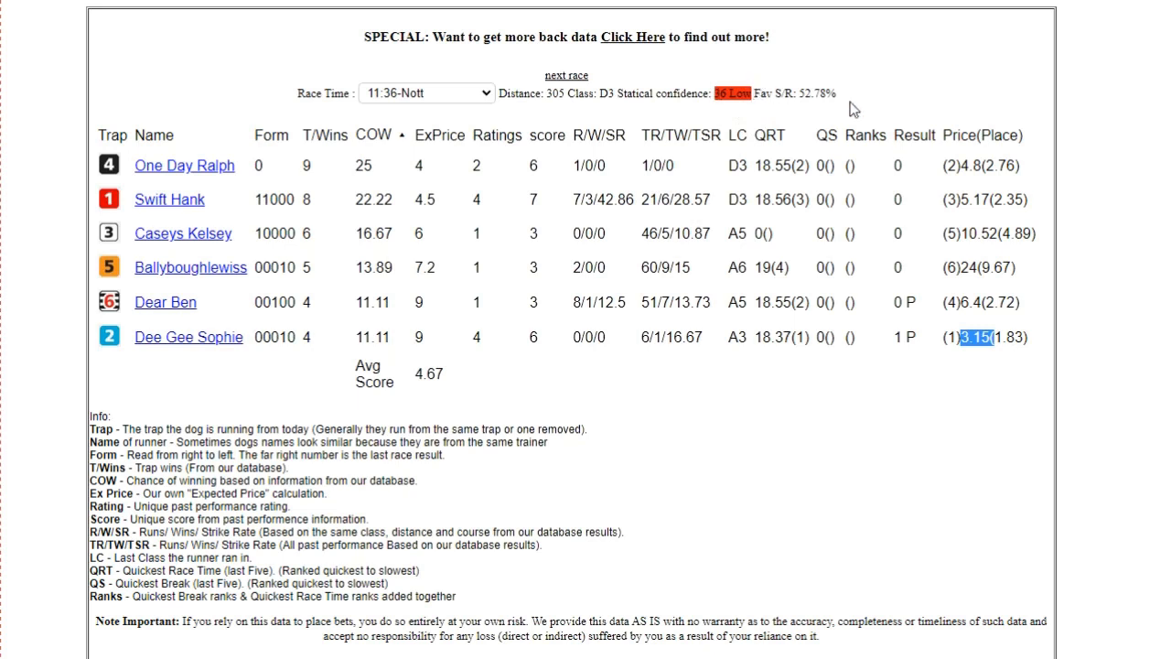
drag(805, 95, 847, 97)
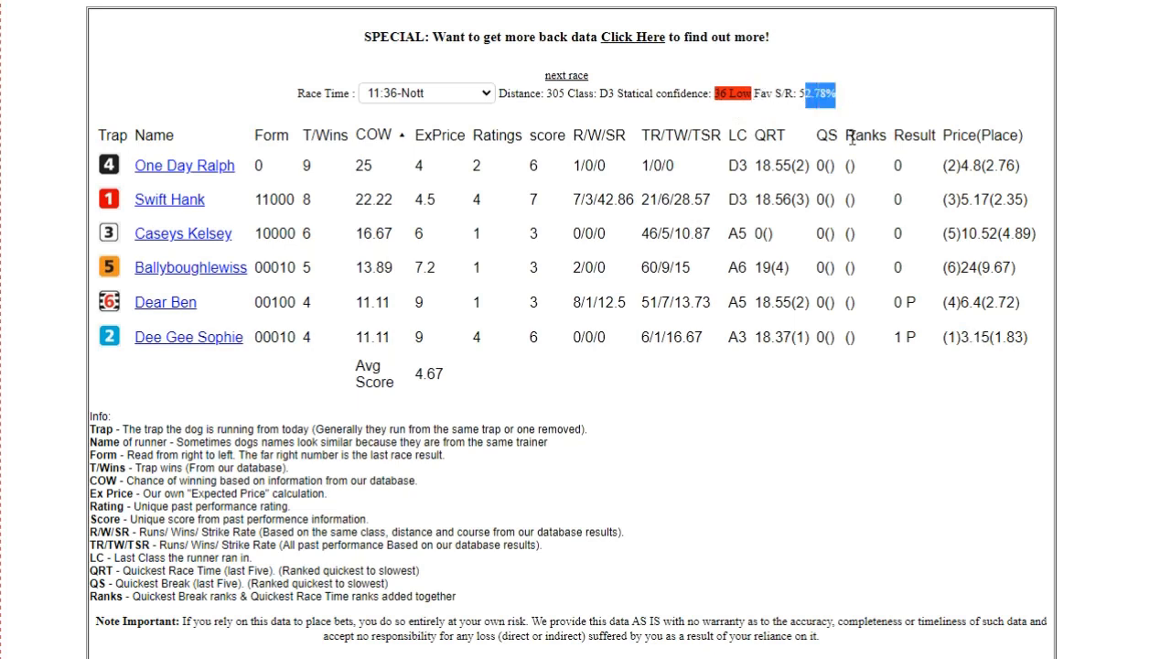
click(867, 181)
Load the 11:39-Towc race and sort its runners by COW from highest to lowest.
click(564, 85)
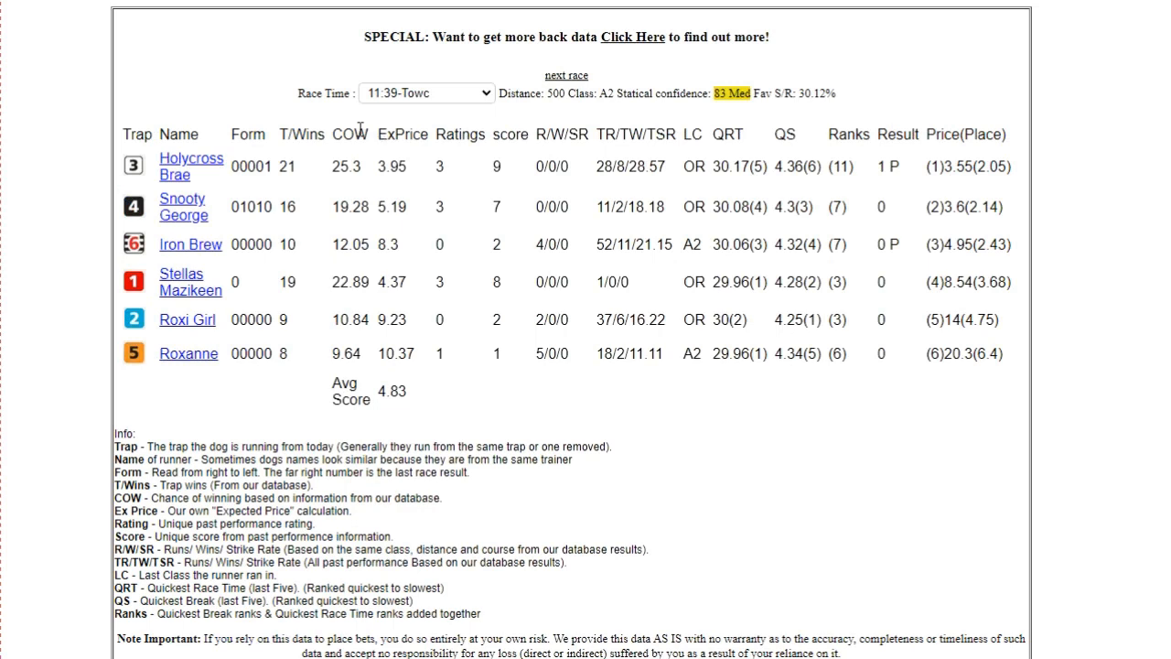
click(359, 135)
click(359, 135)
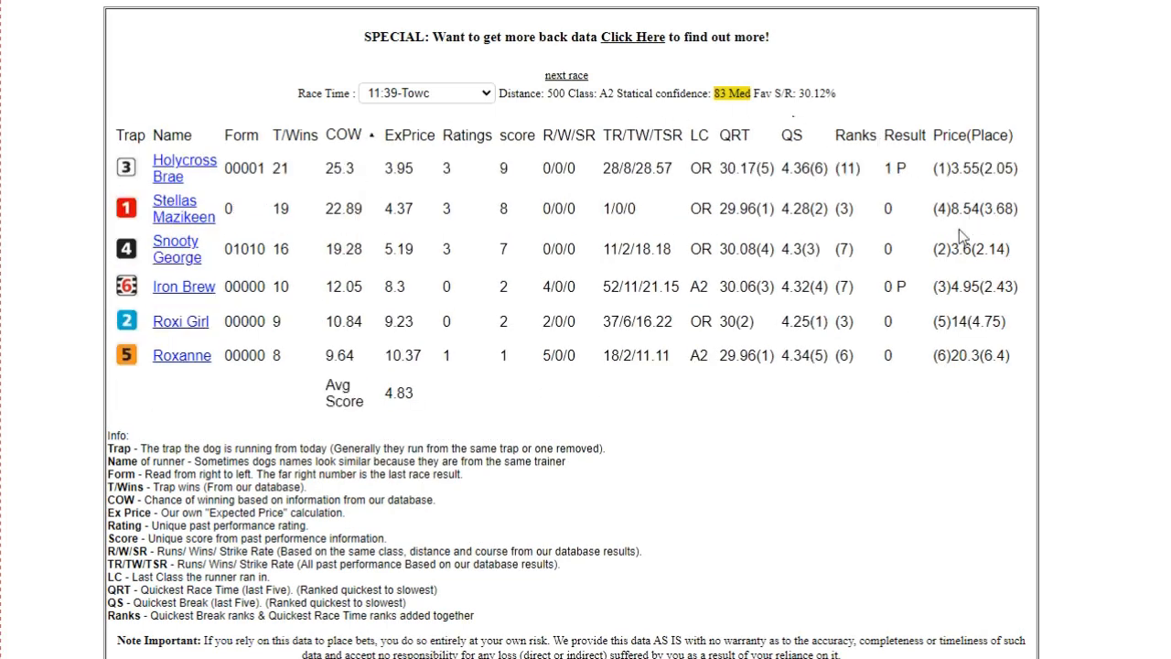
Load the 11:43-Sheff race and sort its runners by COW from highest to lowest.
click(549, 76)
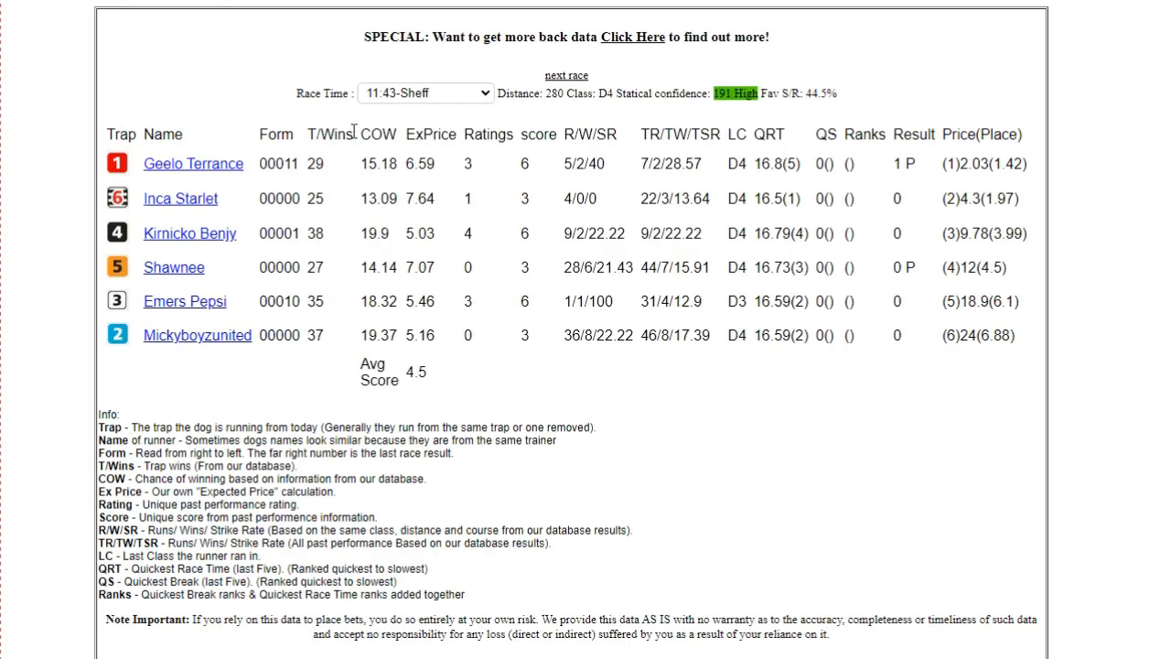
click(380, 133)
click(380, 134)
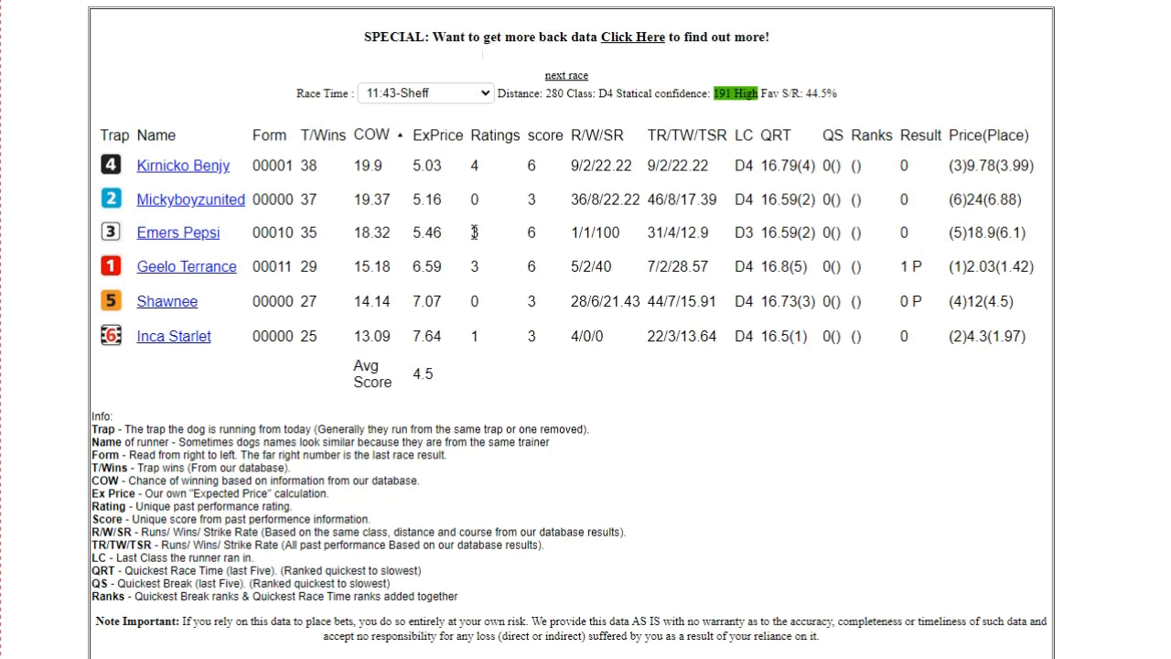
Load the 11:46-Cpark race sorted by COW from highest to lowest, and highlight the lower-ranked runners starting from Patsys Shebeen's COW.
click(563, 77)
click(374, 134)
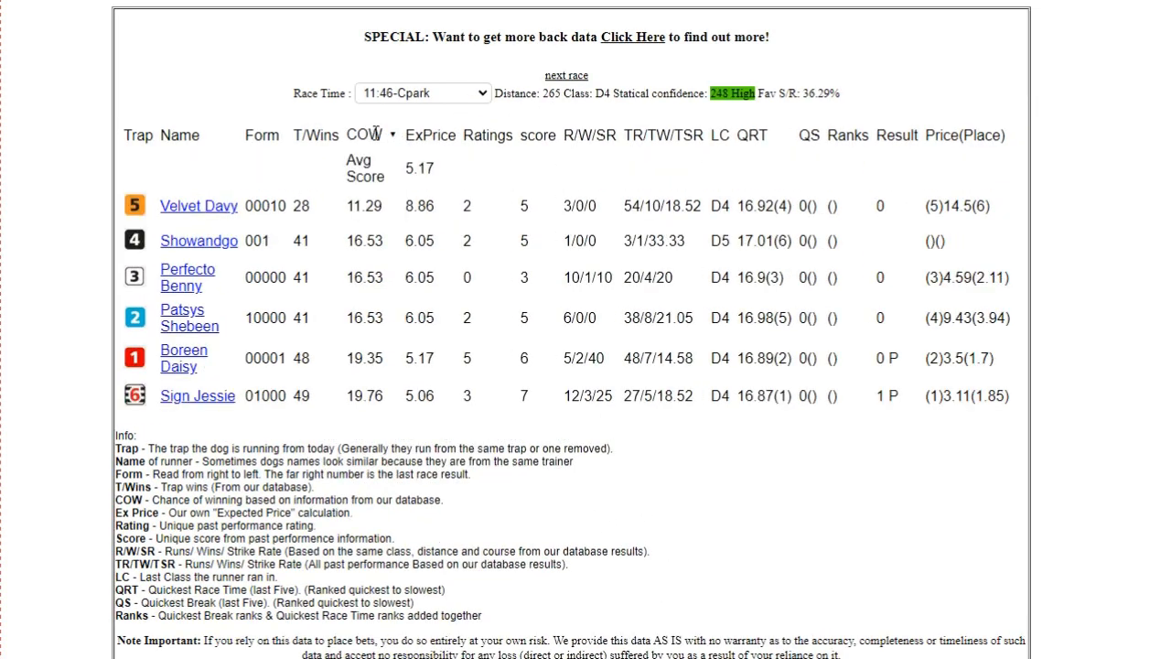
click(374, 135)
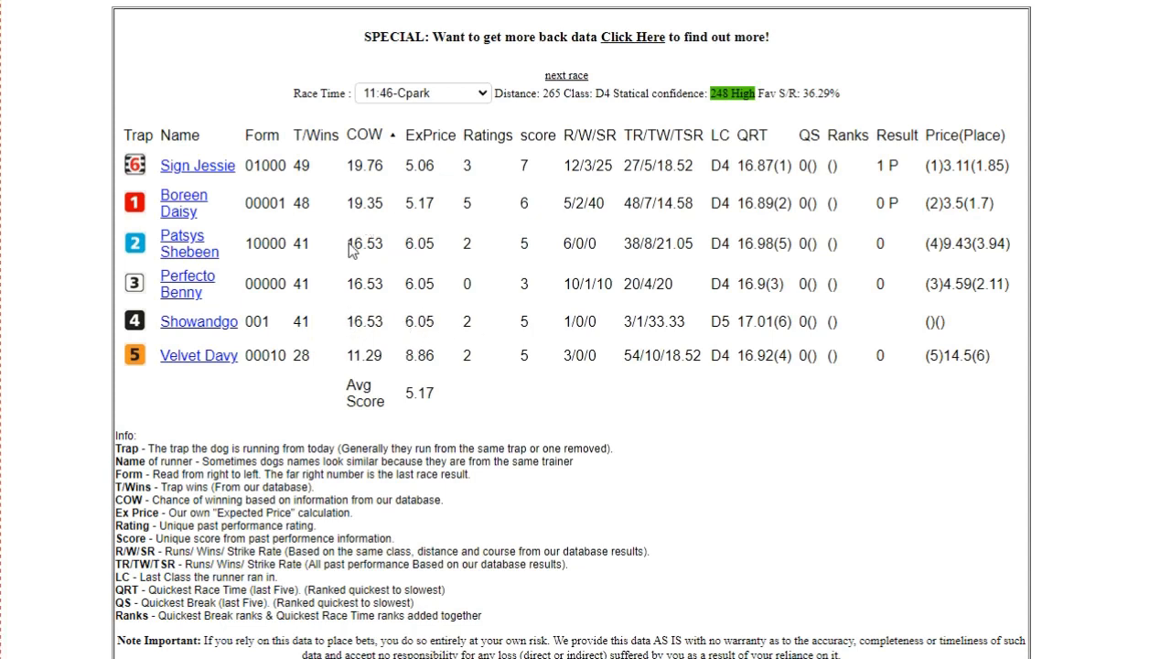
drag(344, 243, 390, 359)
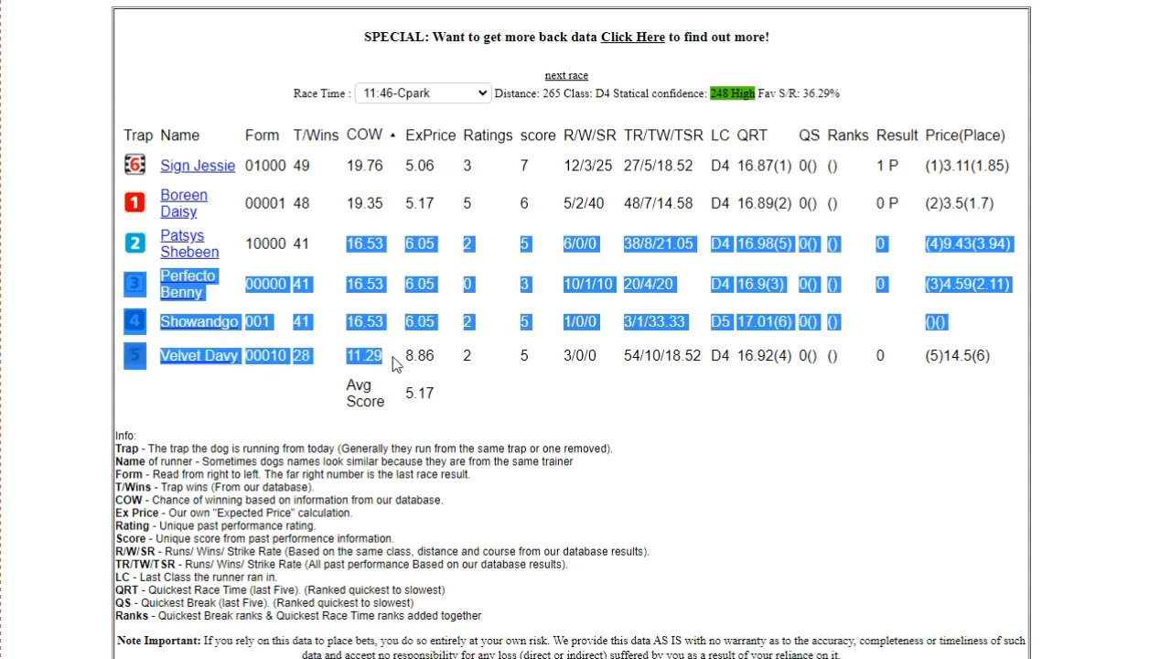
drag(387, 336, 997, 316)
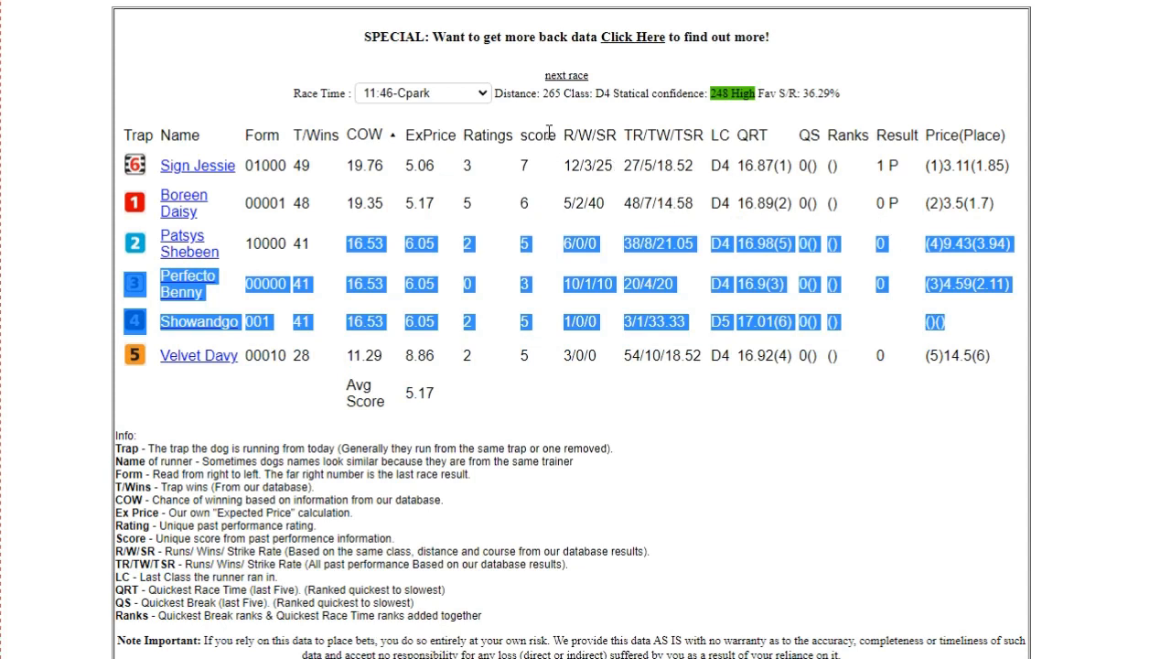
Load the 11:51-Nott race sorted by COW from highest to lowest, and highlight Ballyhoe Blaze's price.
click(565, 76)
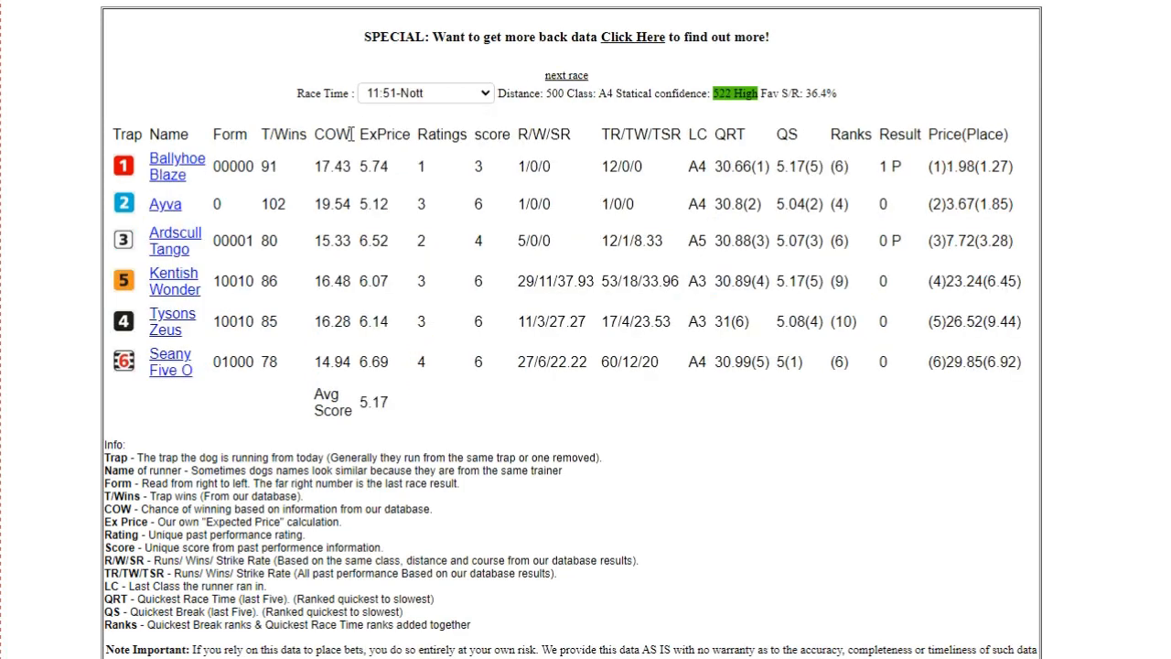
click(334, 134)
click(335, 134)
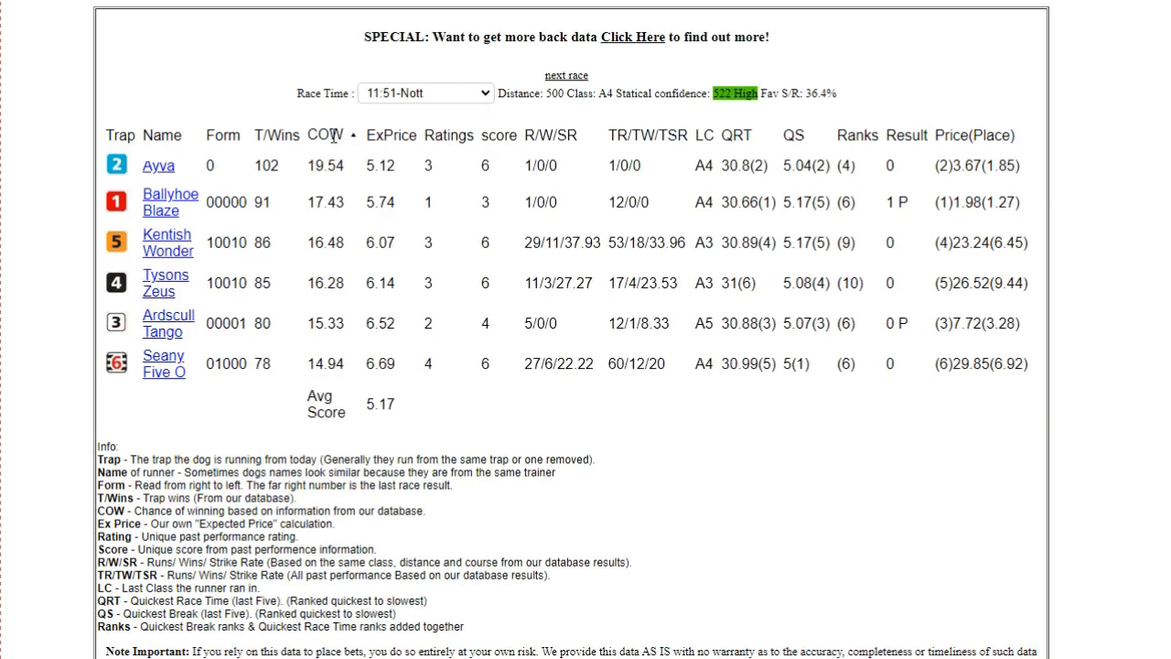
drag(938, 209, 989, 212)
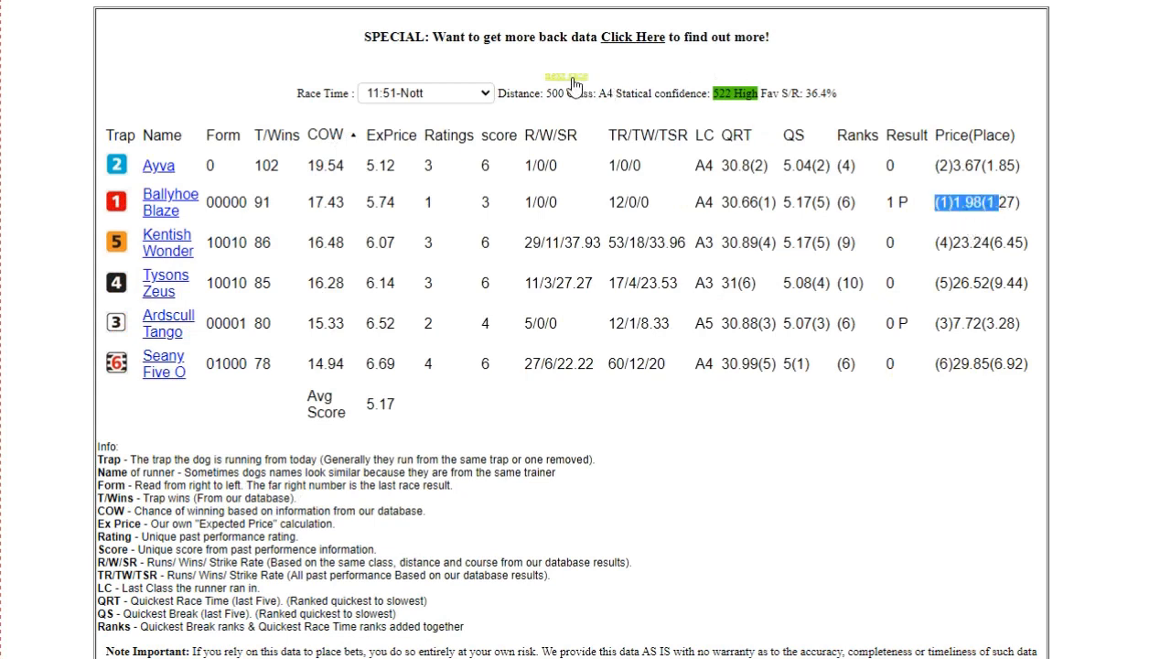
click(341, 134)
click(341, 134)
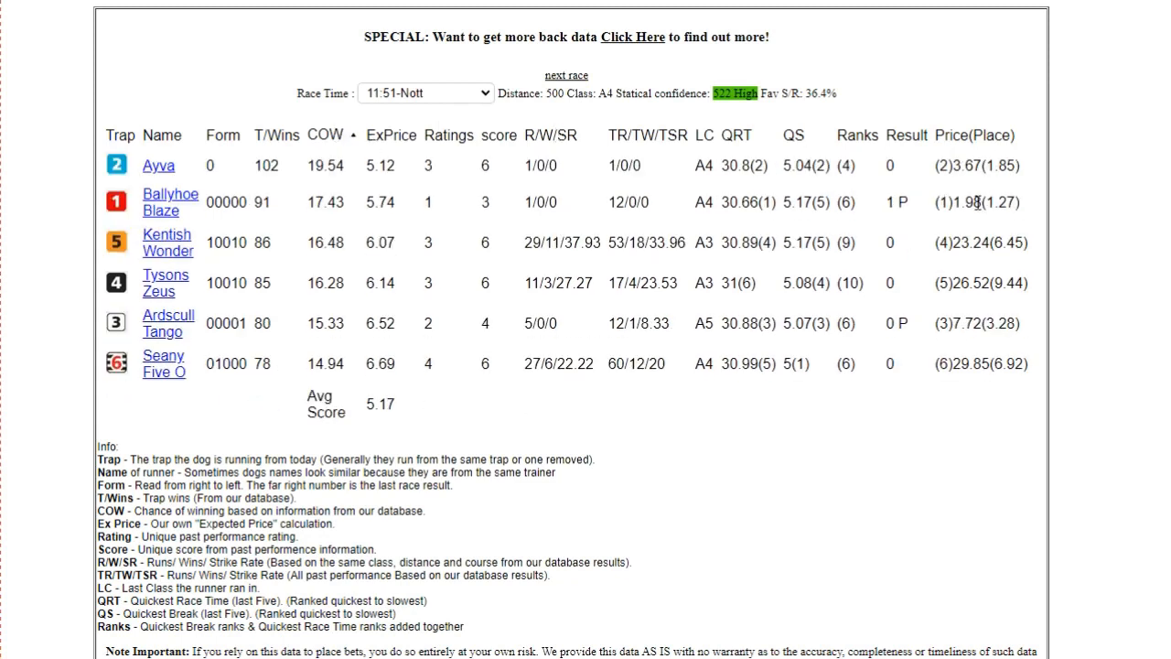
Load the 11:54-Towc race and sort its runners by COW from highest to lowest.
click(573, 77)
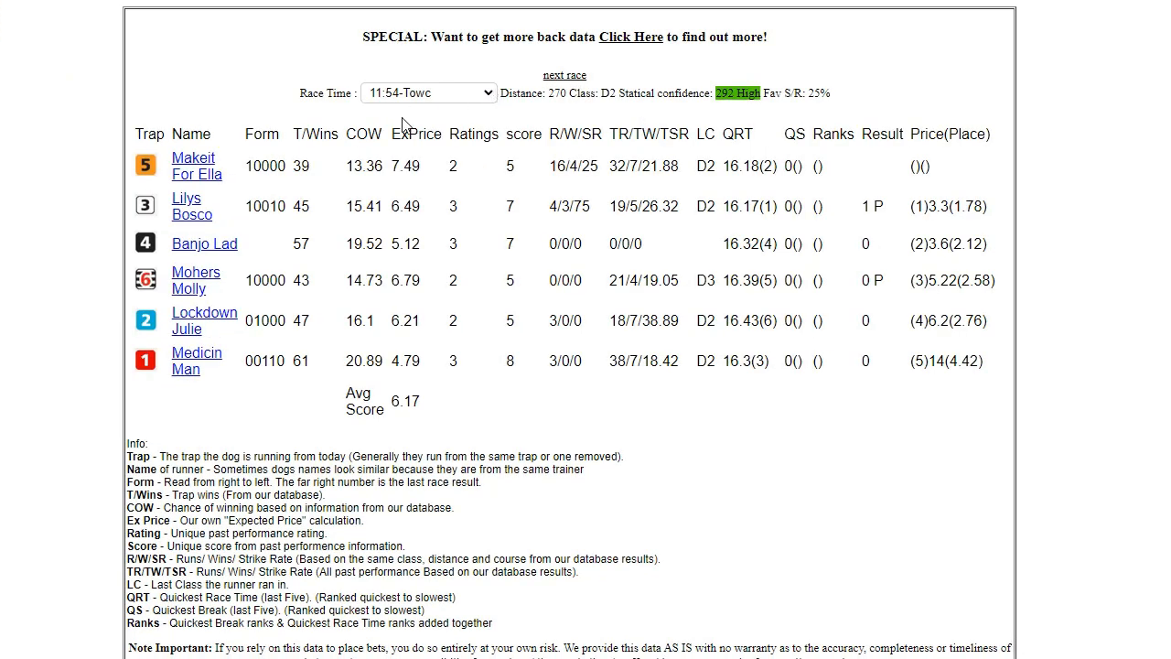
click(372, 134)
click(373, 133)
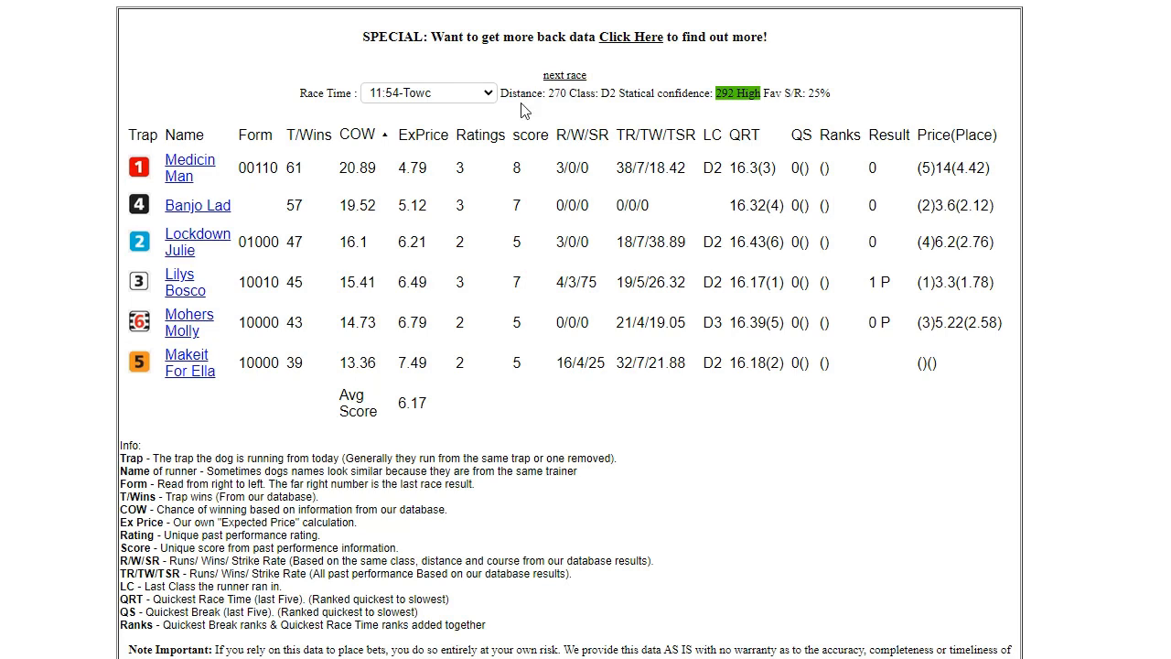
Advance past the 11:58-Sheff race to 12:01-Cpark and sort its runners by COW from highest to lowest.
click(555, 83)
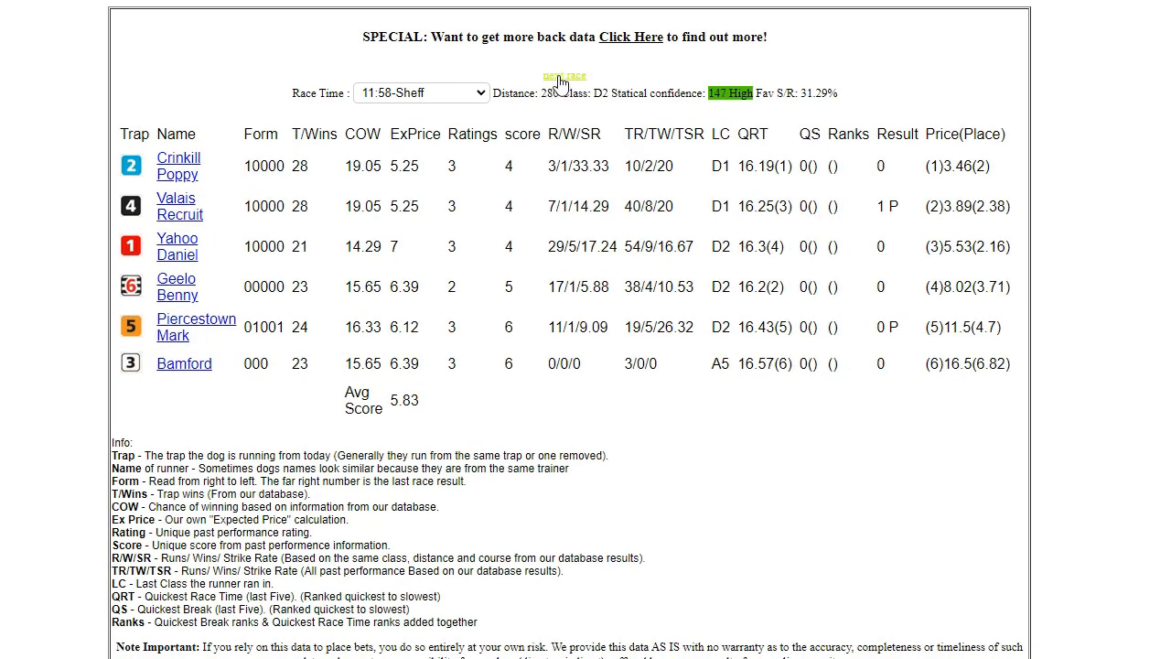
click(558, 80)
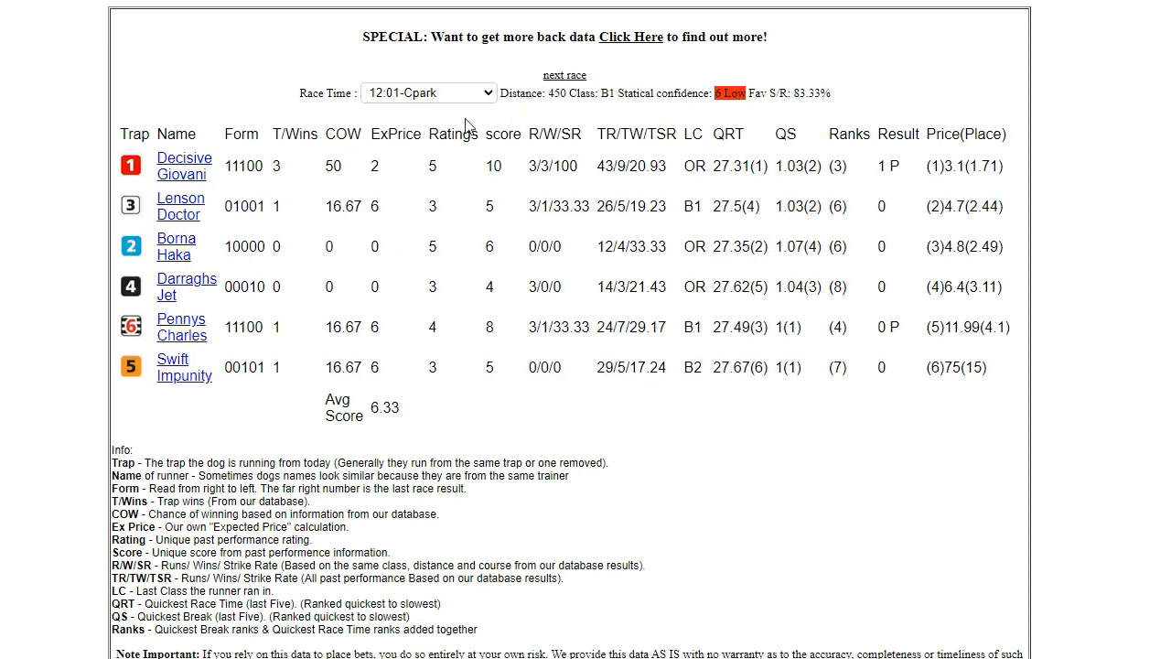
click(345, 133)
click(345, 134)
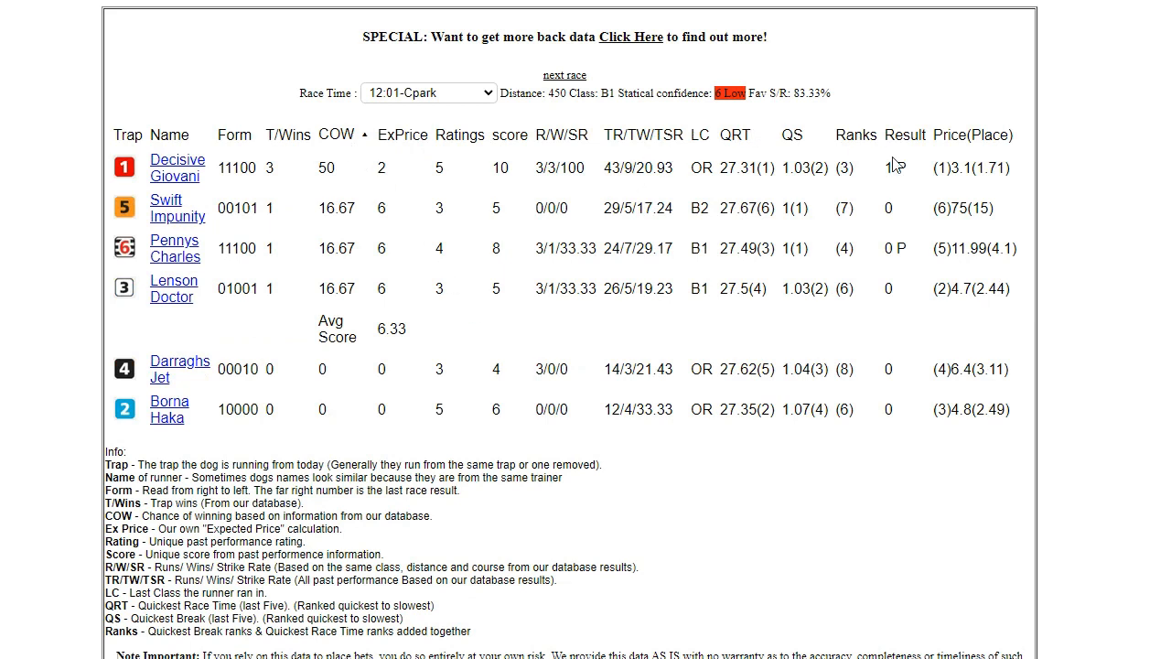
Load the 12:06-Nott race and sort its runners by COW from highest to lowest.
click(560, 77)
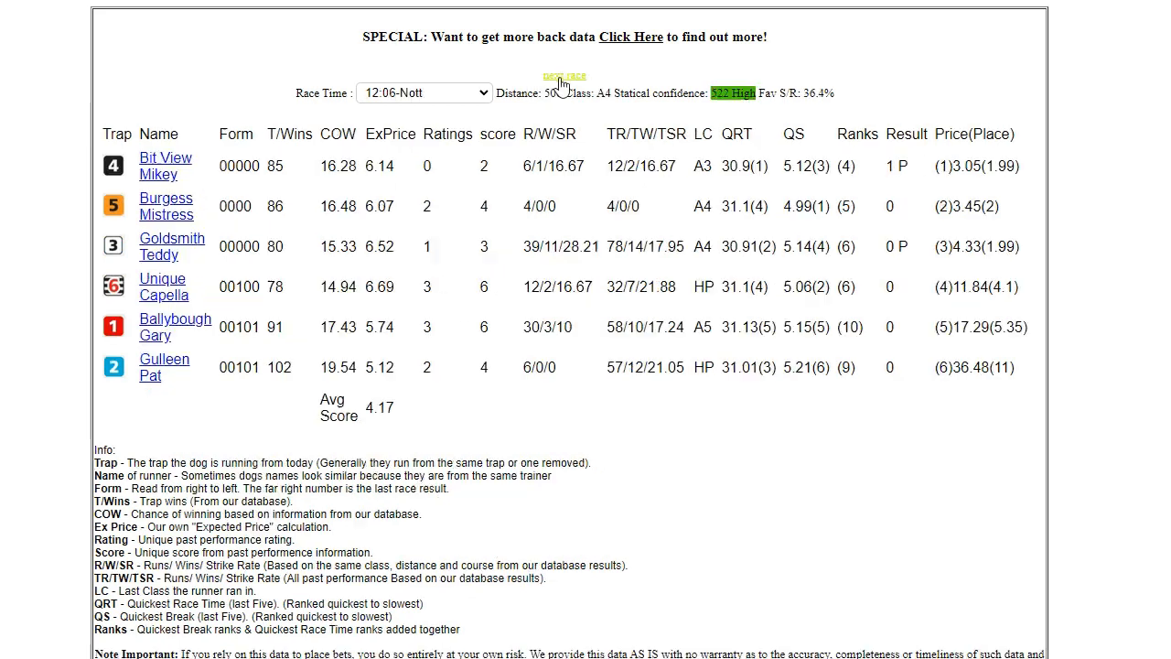
click(348, 132)
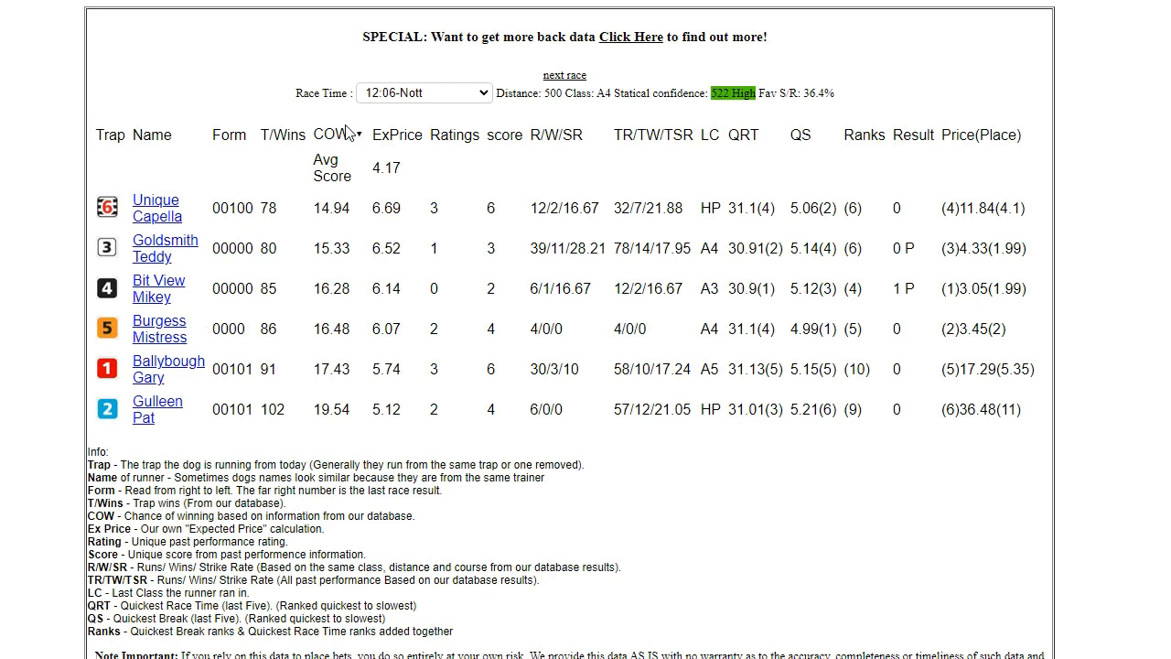
click(348, 132)
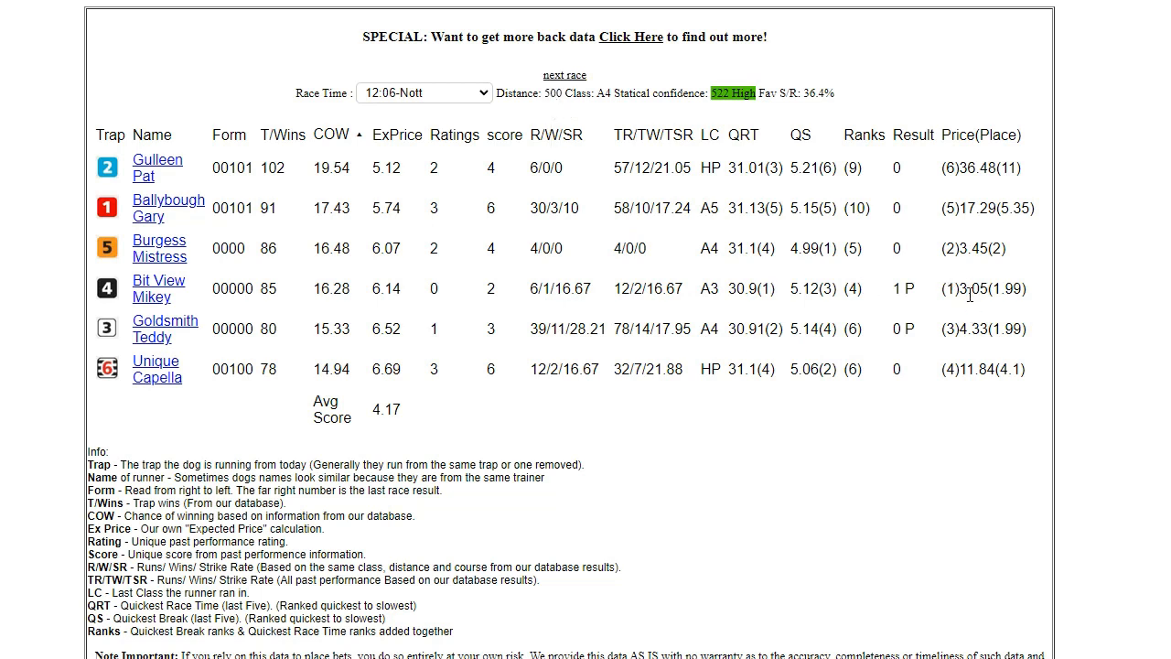
Load the 12:09-Towc race and sort its runners by COW from highest to lowest.
click(560, 76)
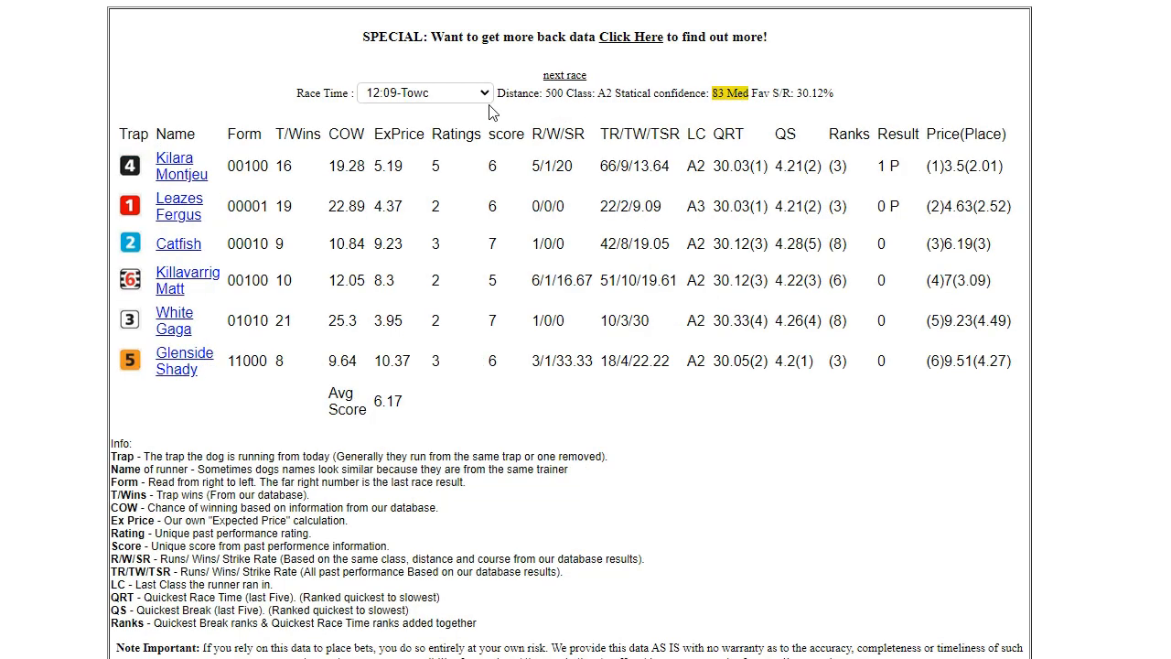
click(342, 134)
click(342, 134)
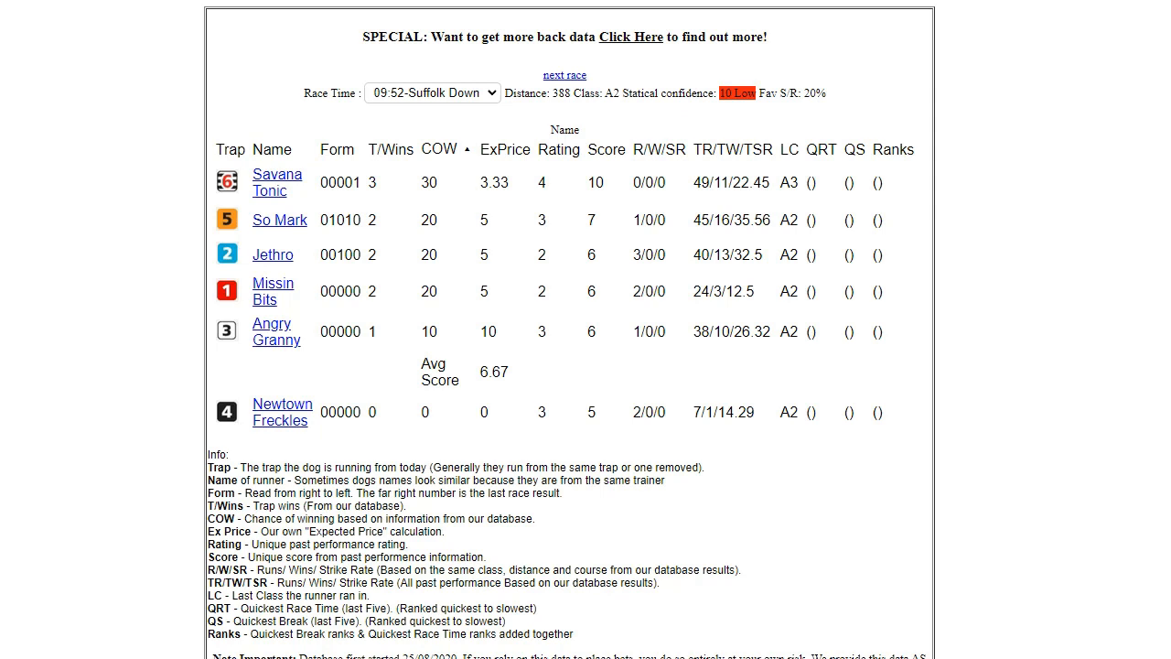
Switch to the Betfair Exchange and open the 10:07 Suffolk Downs win market.
key(alt+Tab)
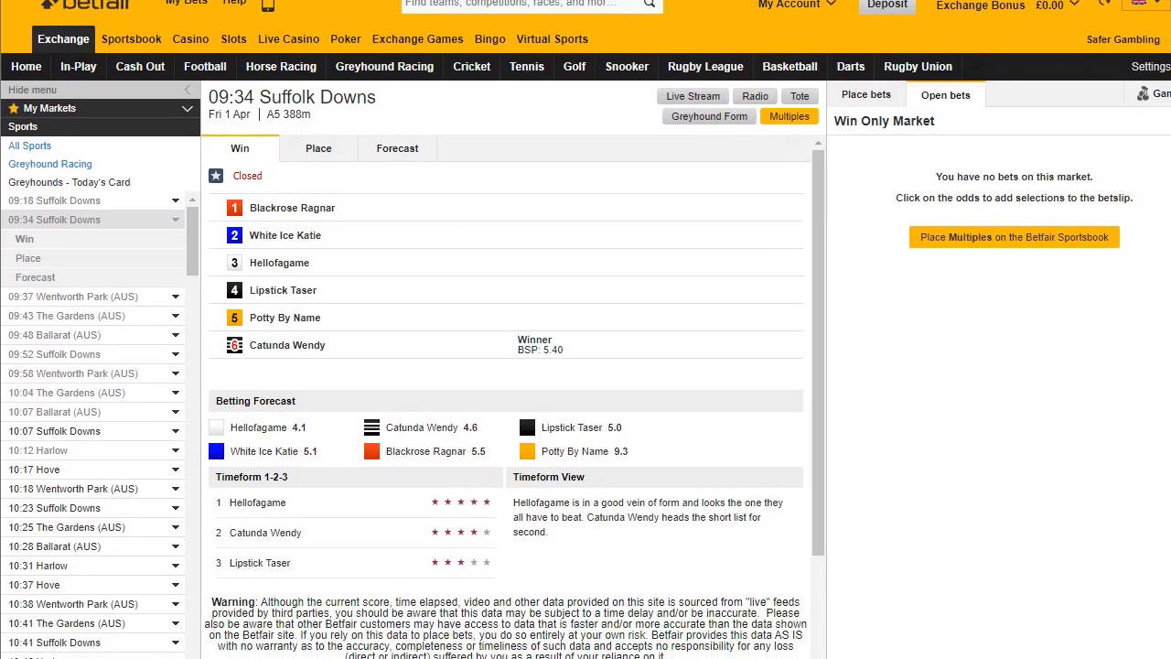
click(110, 430)
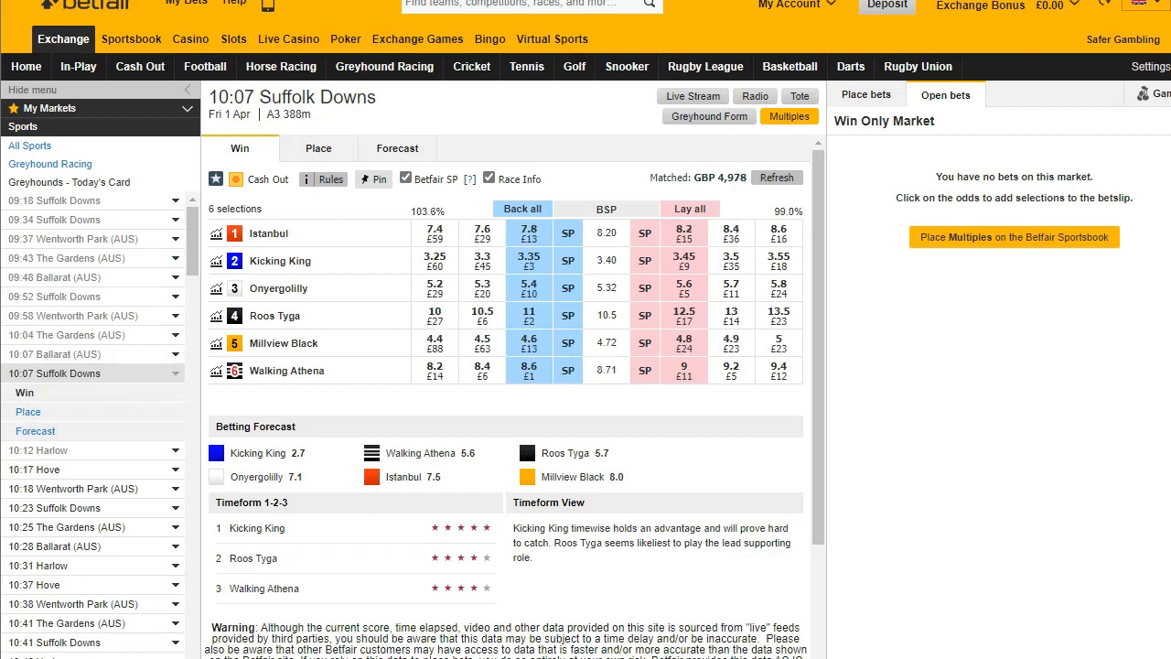
View the account's open exchange bets and today's Exchange Profit & Loss report, and close the account window.
key(alt+Tab)
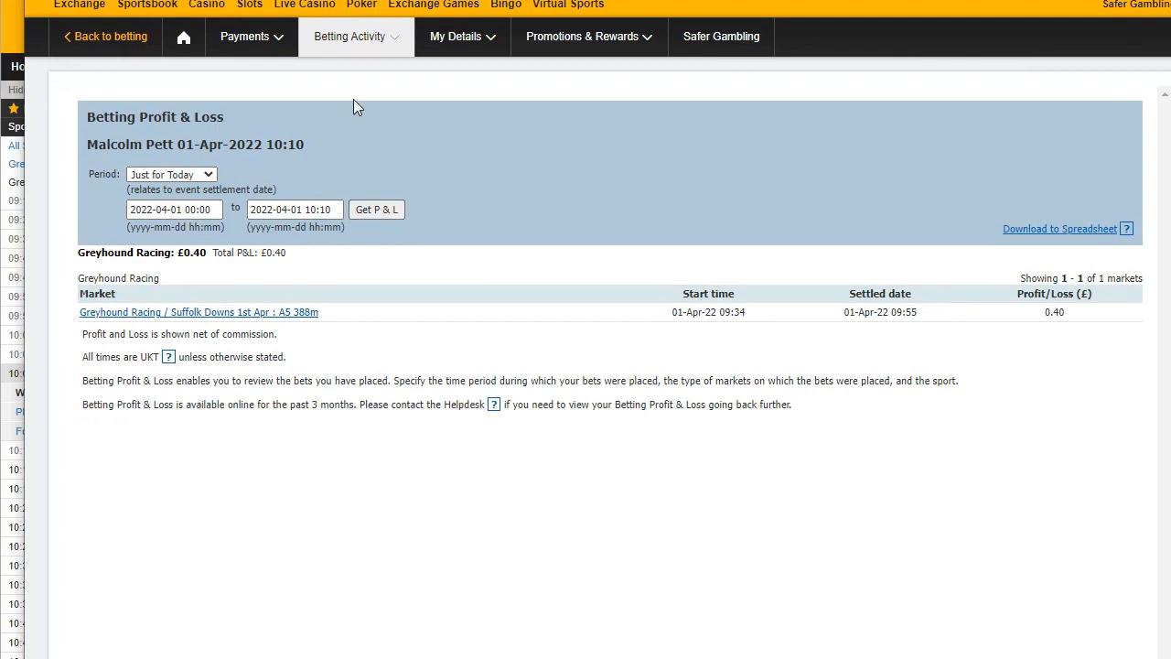
mouse_move(353, 47)
click(348, 130)
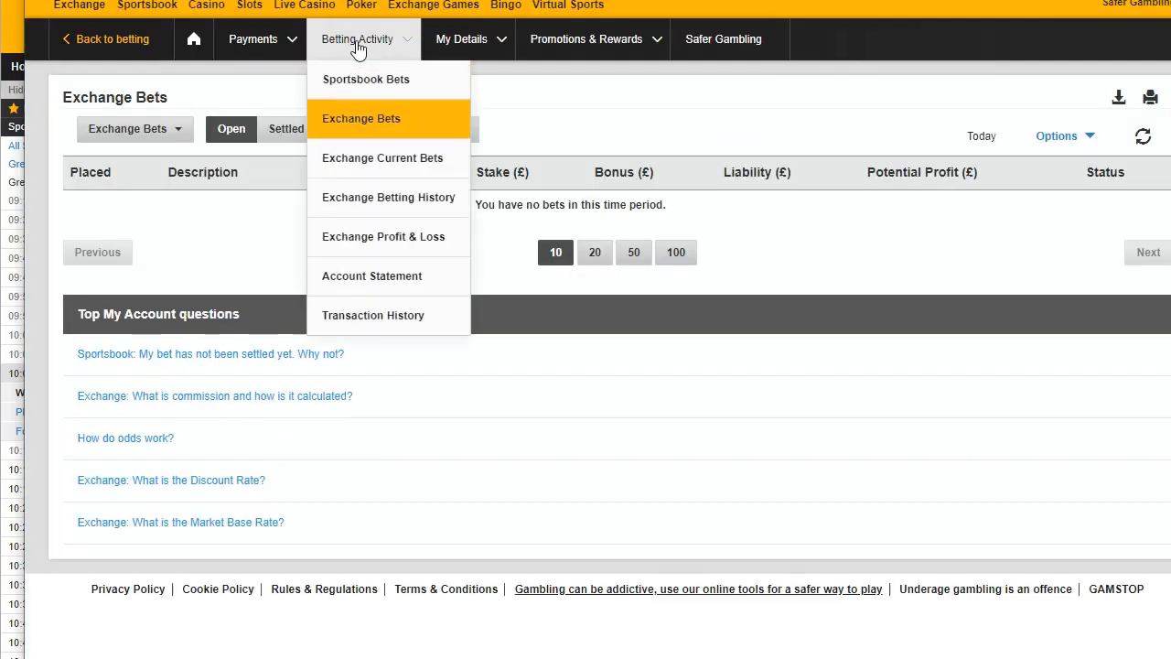
click(368, 236)
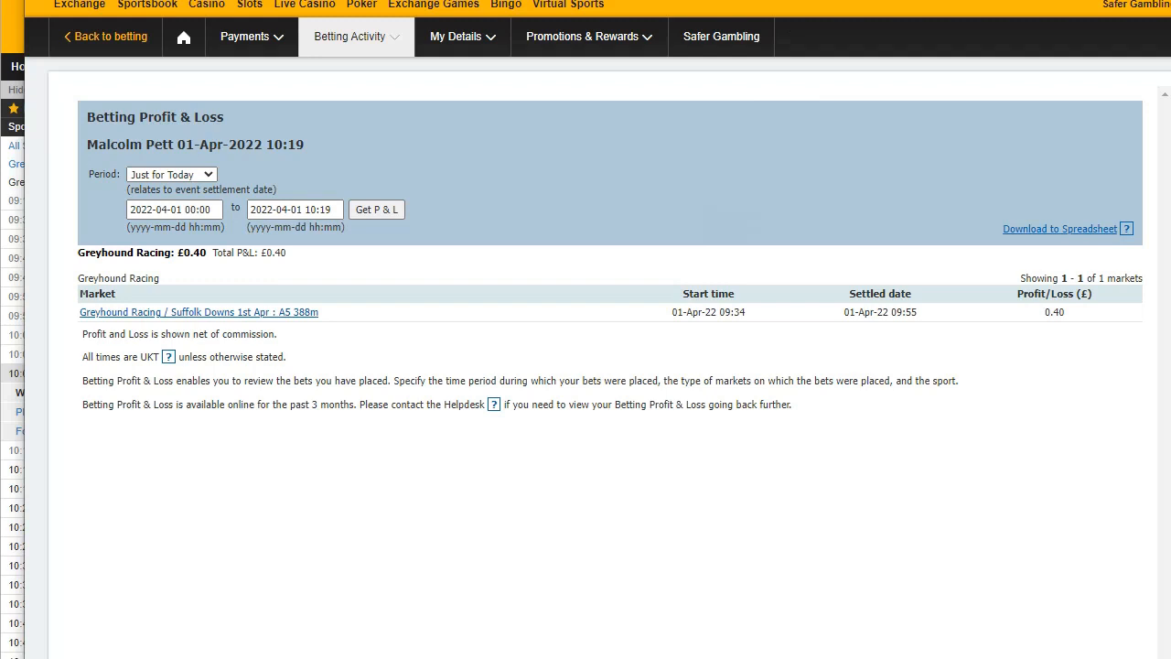
key(ctrl+w)
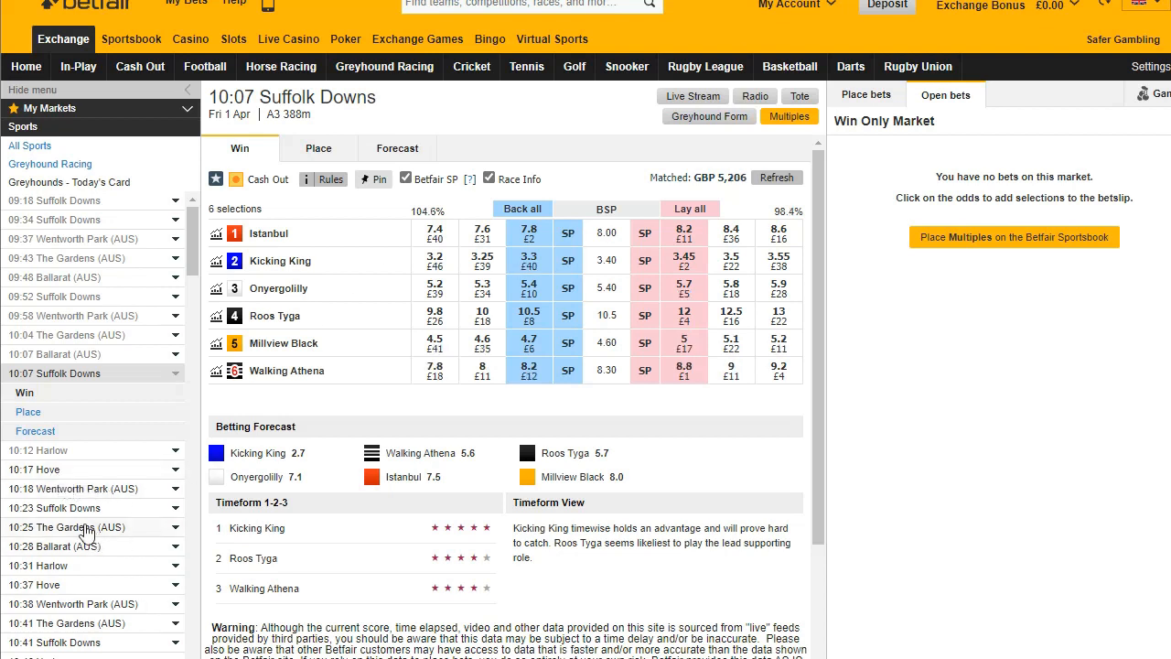
Open the 10:31 Harlow market on Betfair, and load the 10:31-Harl race on the ratings page sorted by COW from highest to lowest.
click(54, 564)
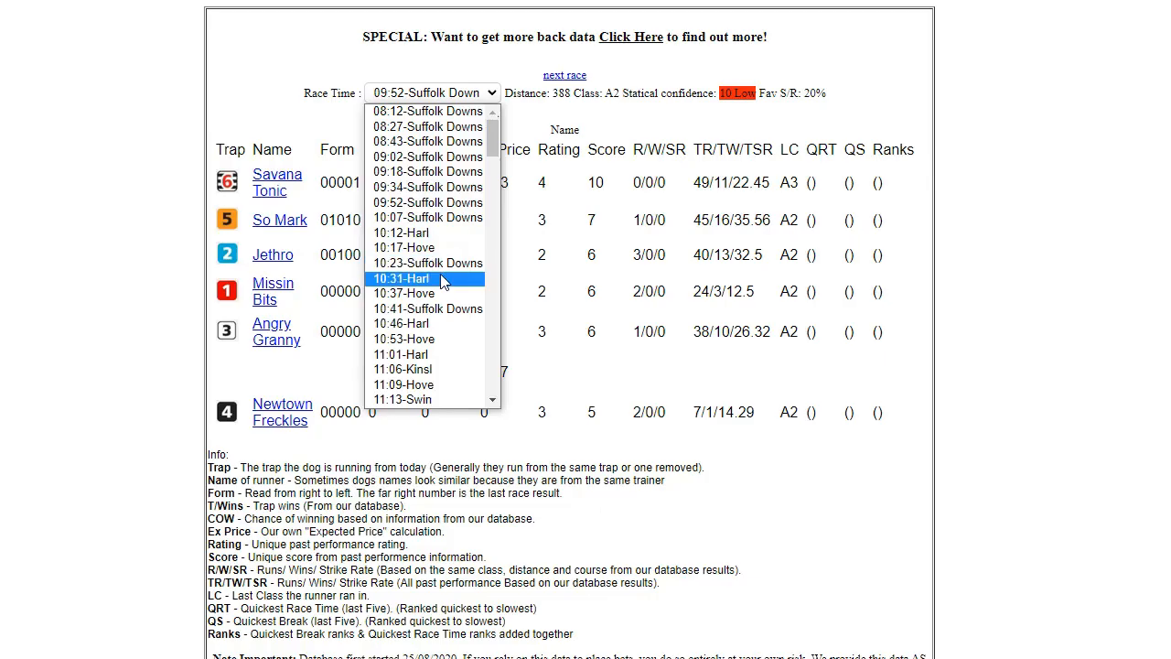
click(549, 280)
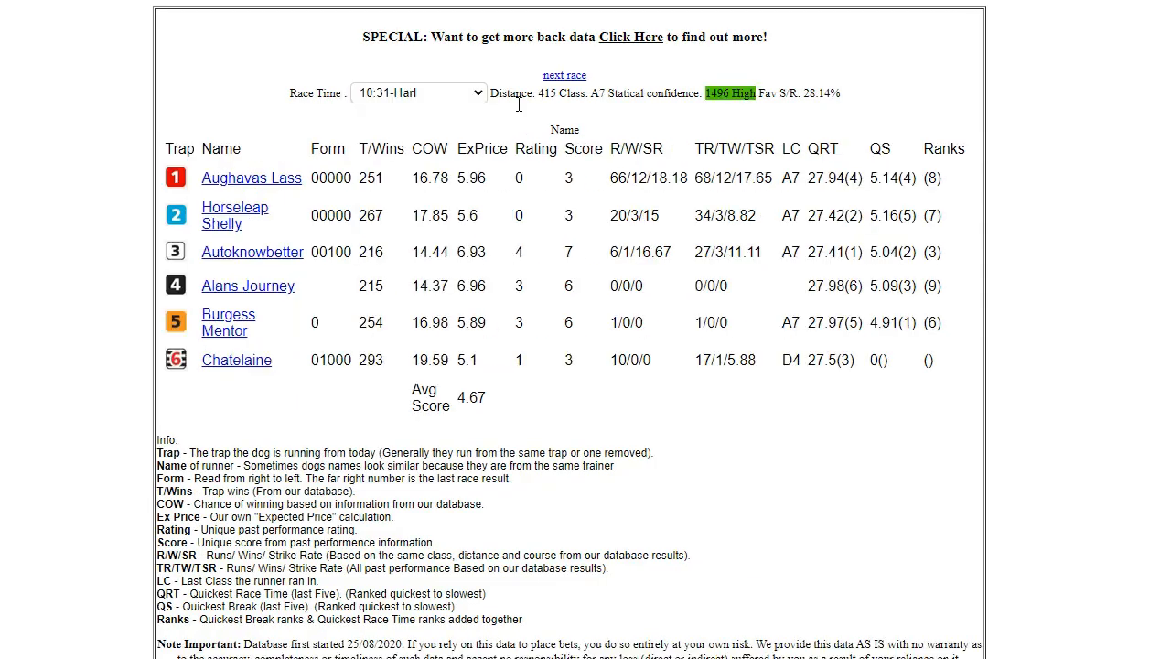
click(436, 156)
click(437, 155)
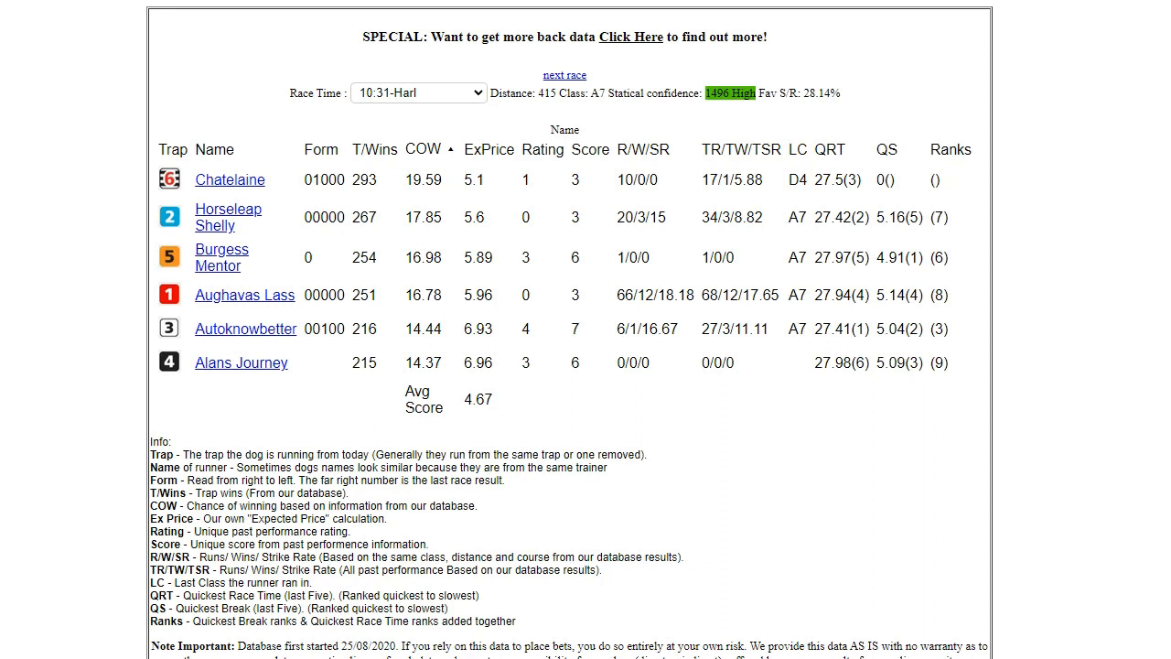
Move the ratings window aside to compare its COW ranking with the 10:31 Harlow odds, and return to the Betfair market.
drag(1170, 33, 974, 32)
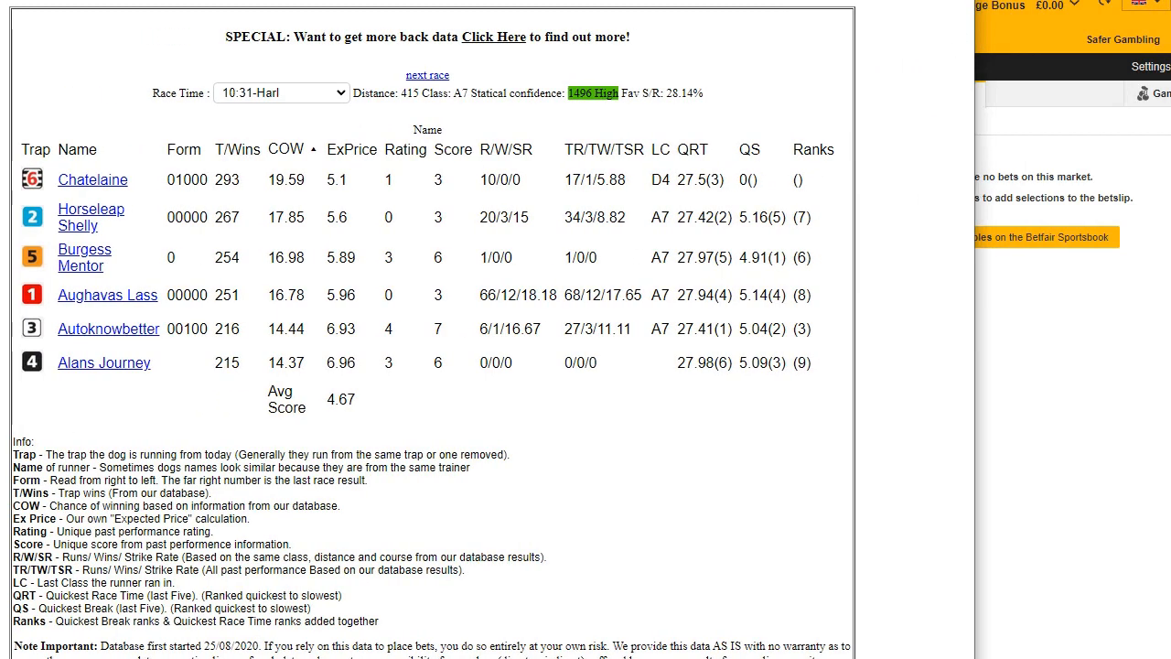
drag(788, 0, 594, 416)
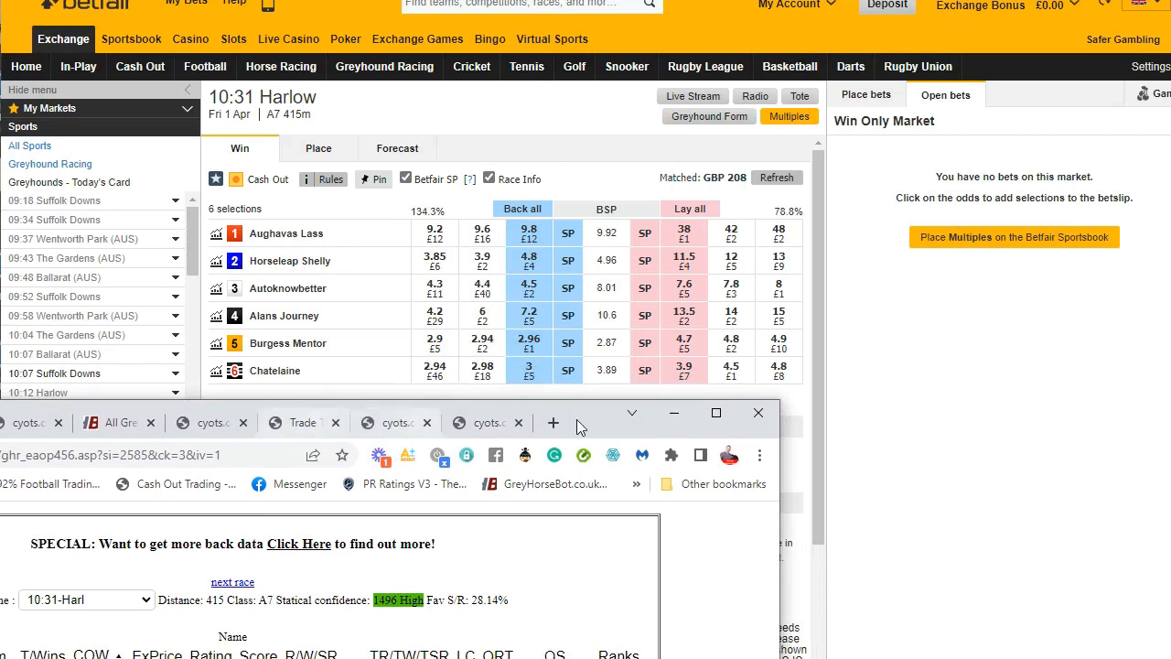
drag(599, 424, 513, 84)
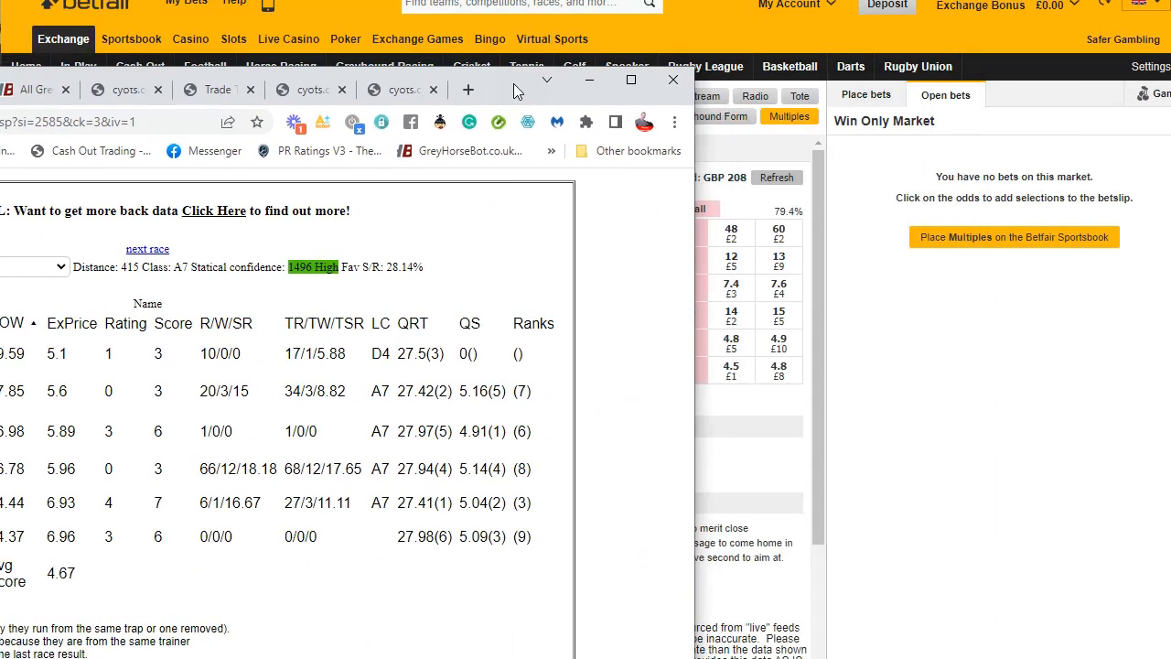
click(866, 344)
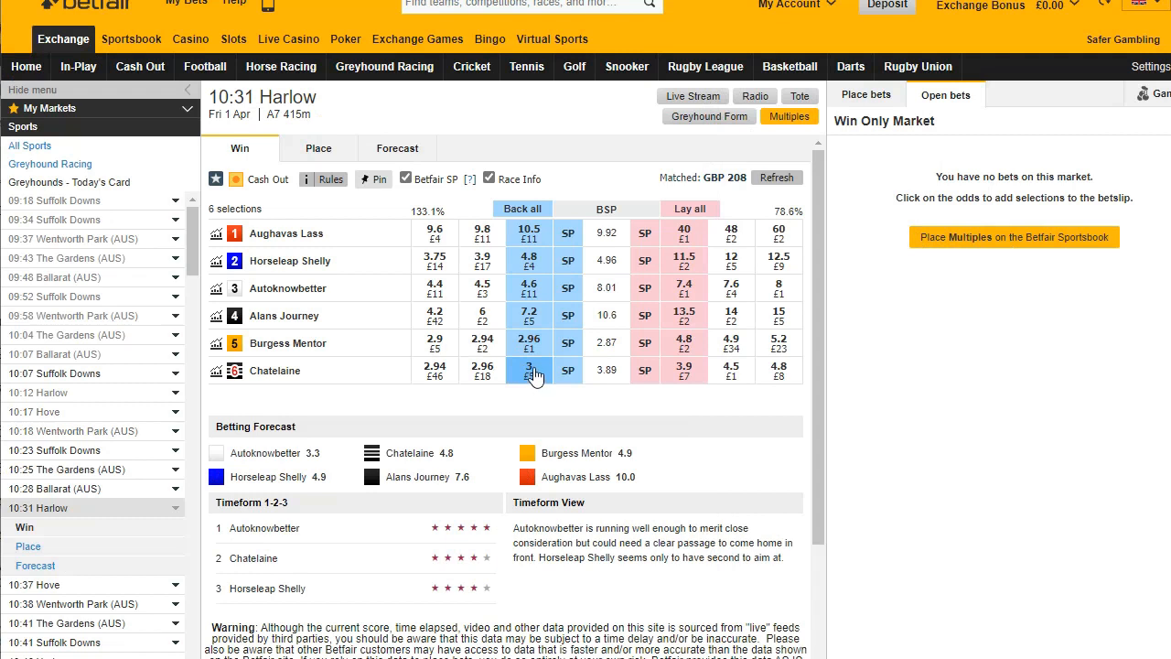
Add back bets on Chatelaine, Horseleap Shelly, Burgess Mentor and Aughavas Lass to the 10:31 Harlow betslip.
click(533, 376)
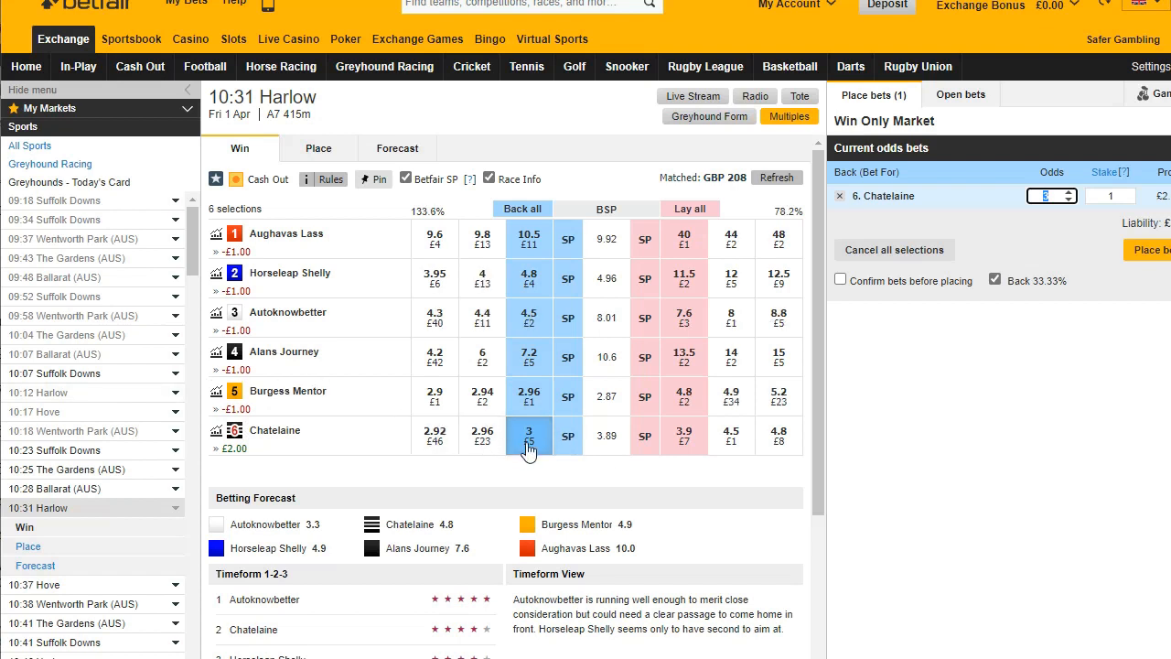
click(523, 281)
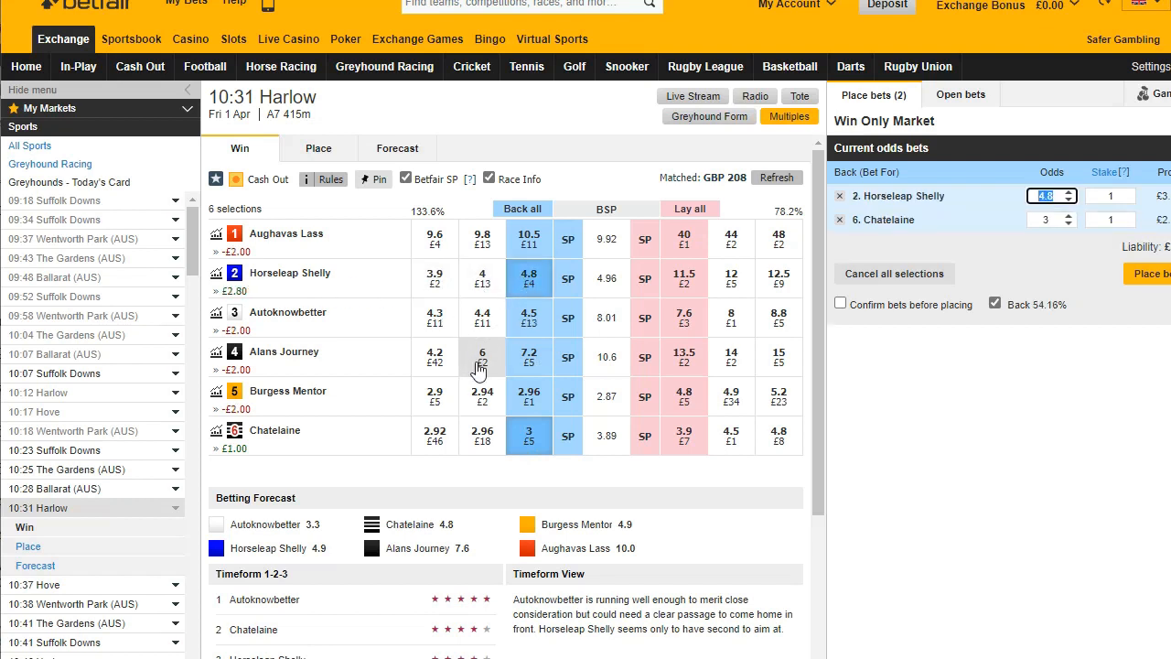
click(532, 410)
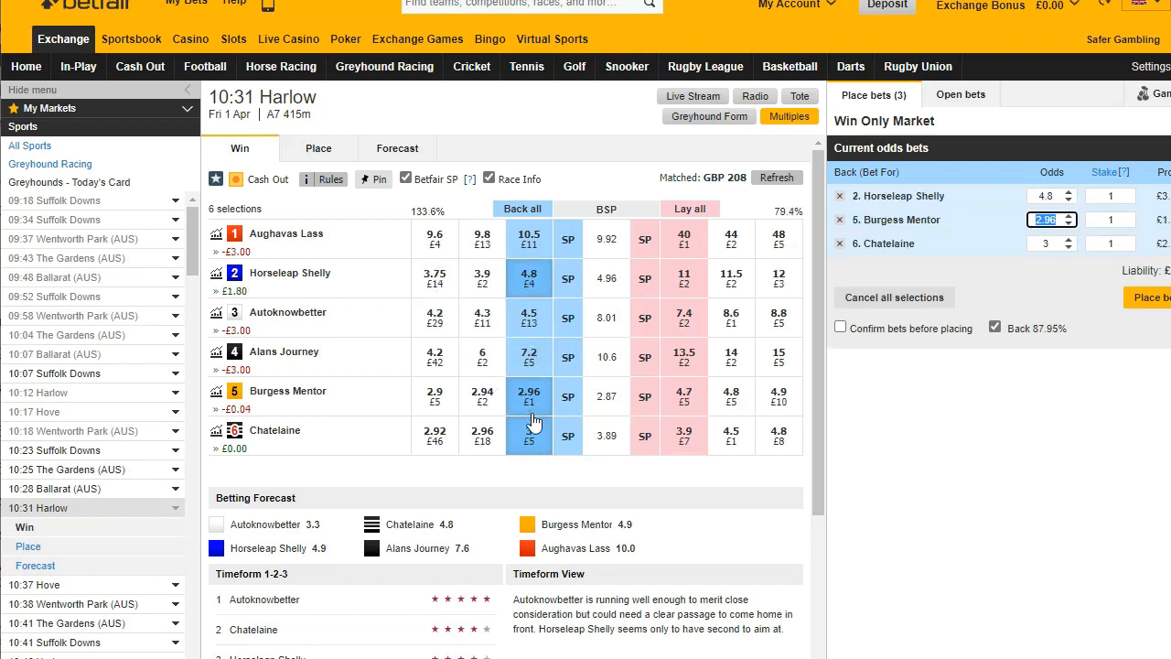
click(529, 240)
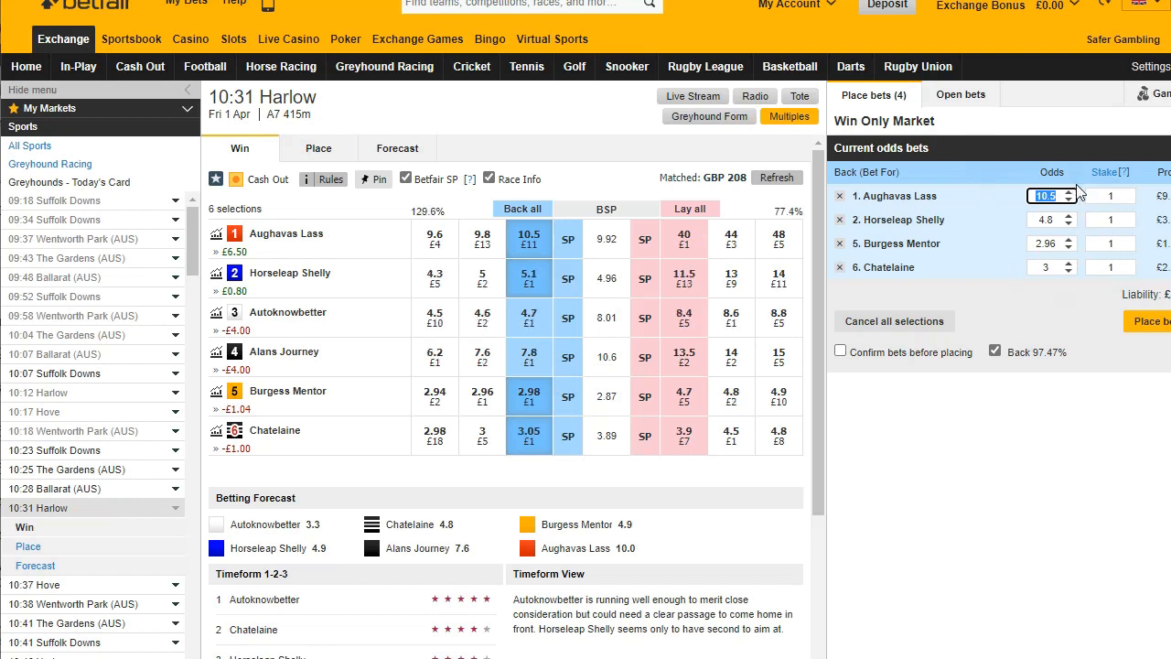
Spread a total stake of £4.00 across the four back bets, and replace it with a total of £5.00.
click(1107, 173)
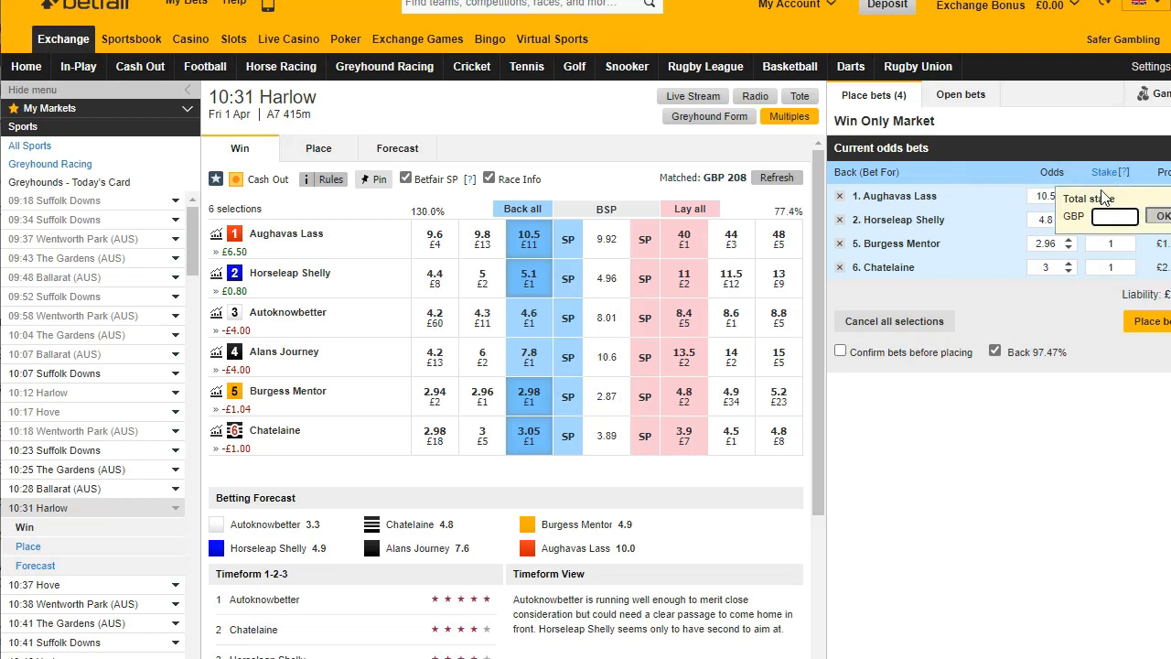
text(4.00)
click(1160, 216)
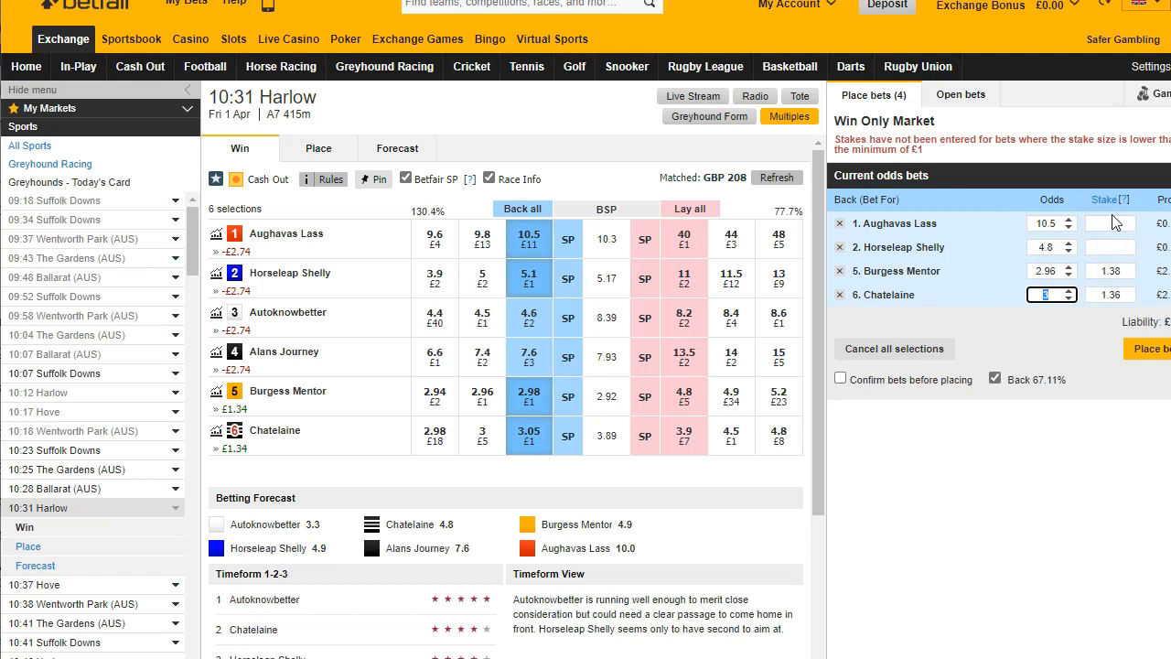
click(1109, 206)
click(1109, 174)
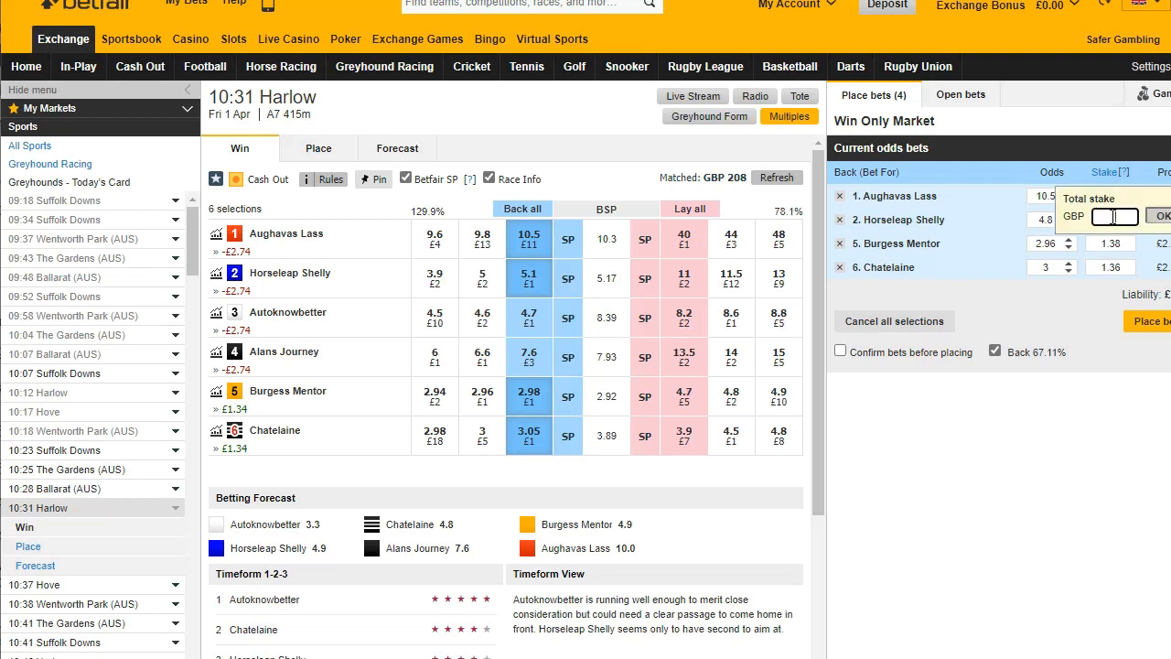
text(5.00)
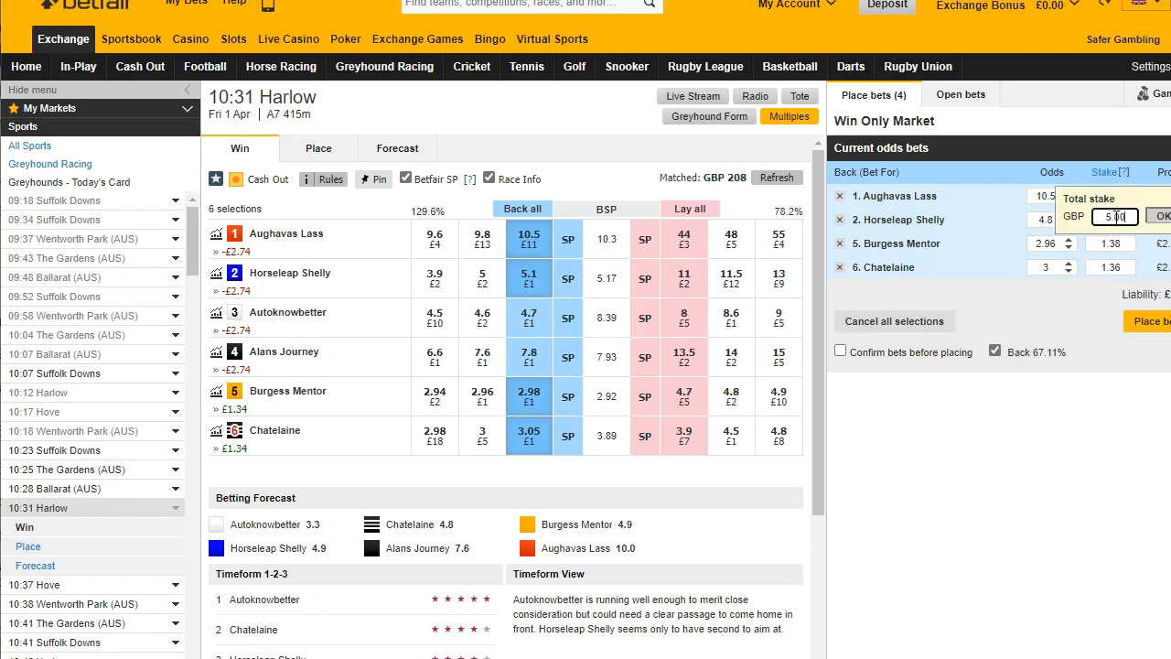
click(1157, 216)
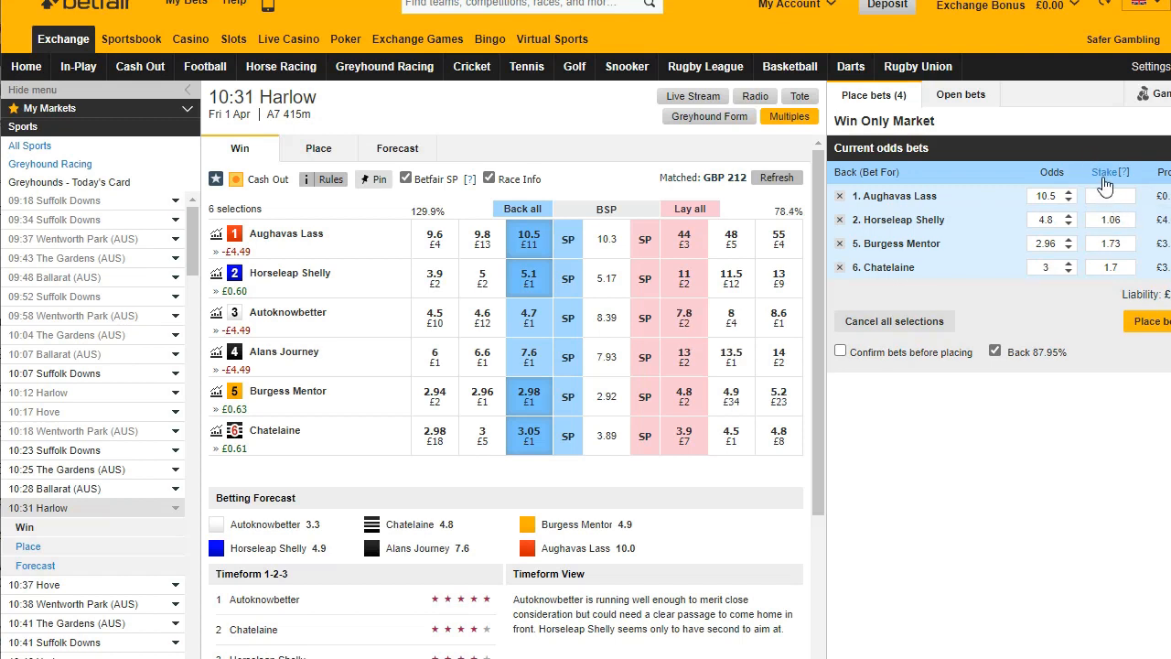
Respread the four back bets with a total stake of £7, and try a higher total stake.
click(1103, 174)
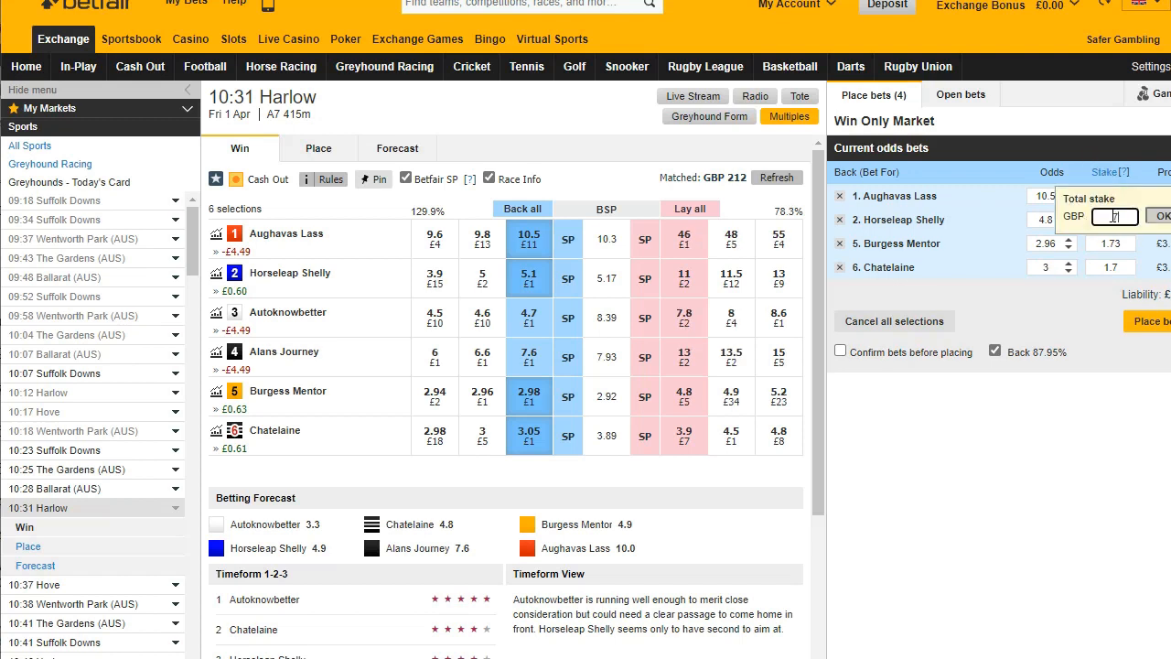
text(7)
key(Return)
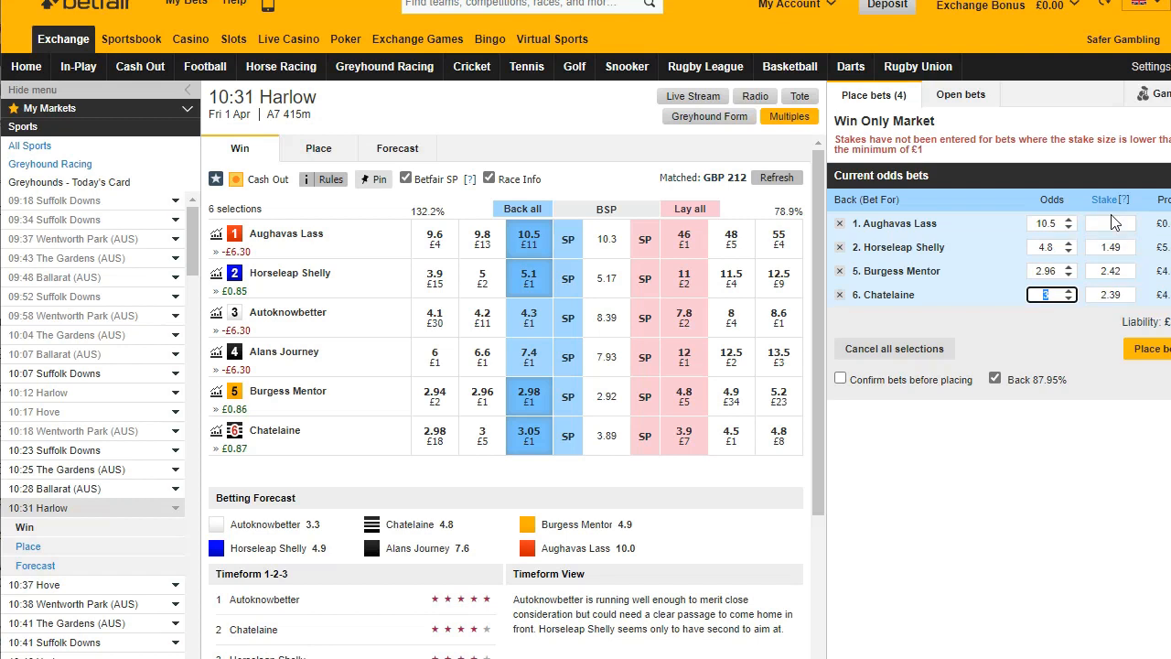
click(1112, 224)
click(1106, 173)
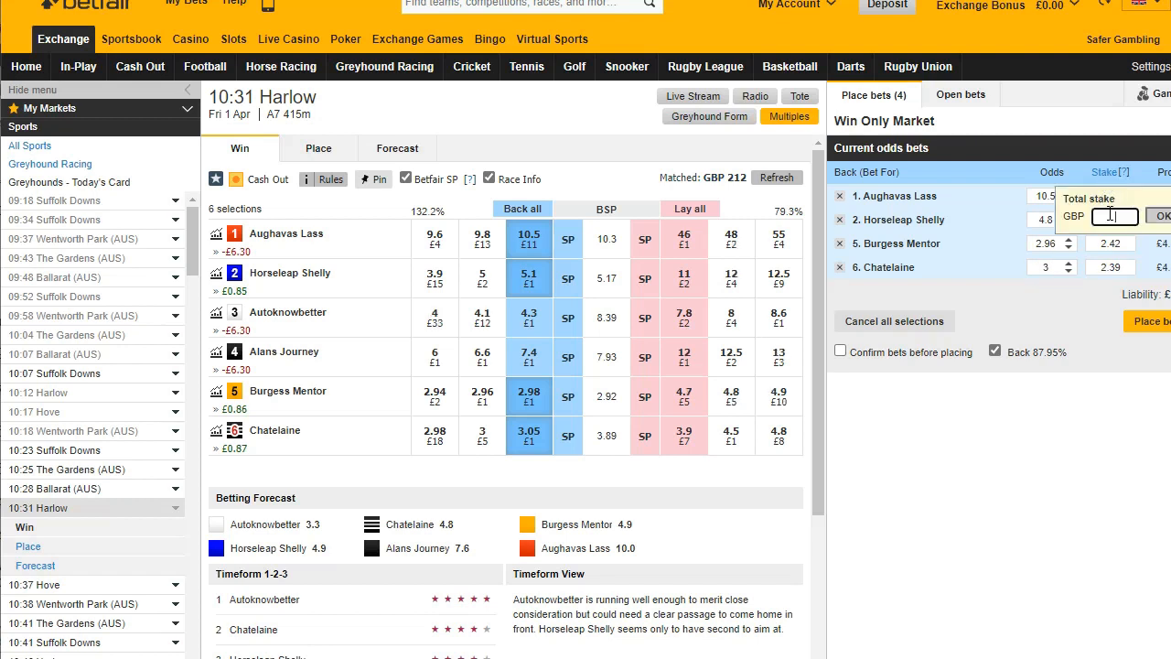
key(Return)
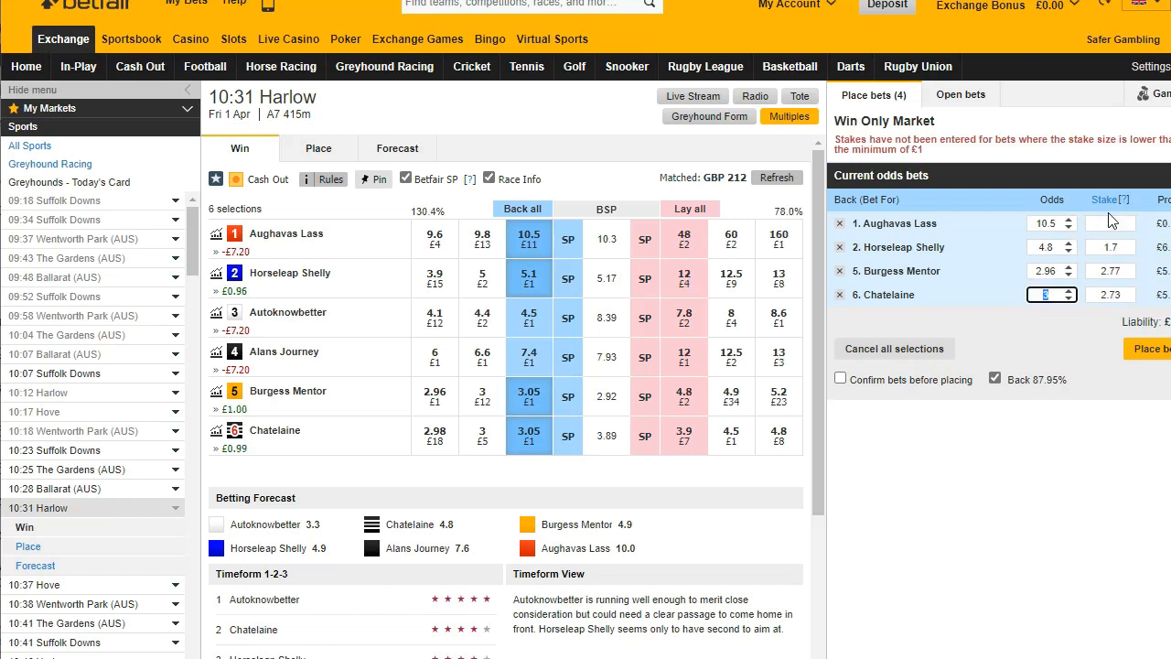
Respread the four 10:31 Harlow back bets with a total stake of £10, and replace it with a total of £12.
click(1115, 199)
click(1110, 173)
text(1)
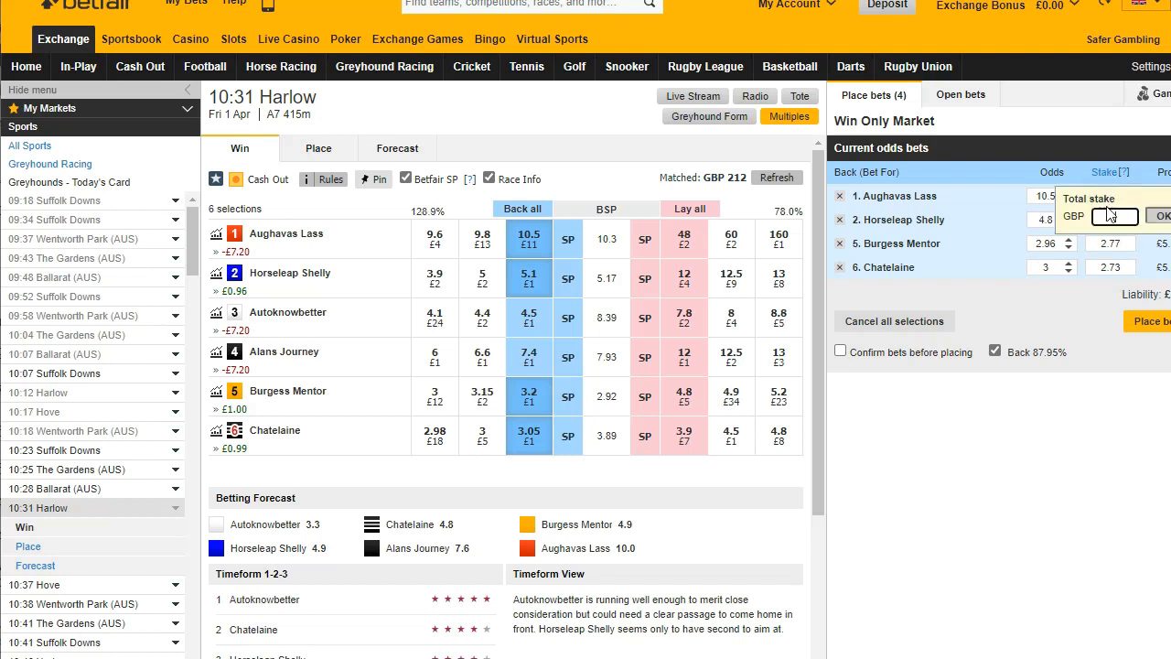
text(0)
key(Return)
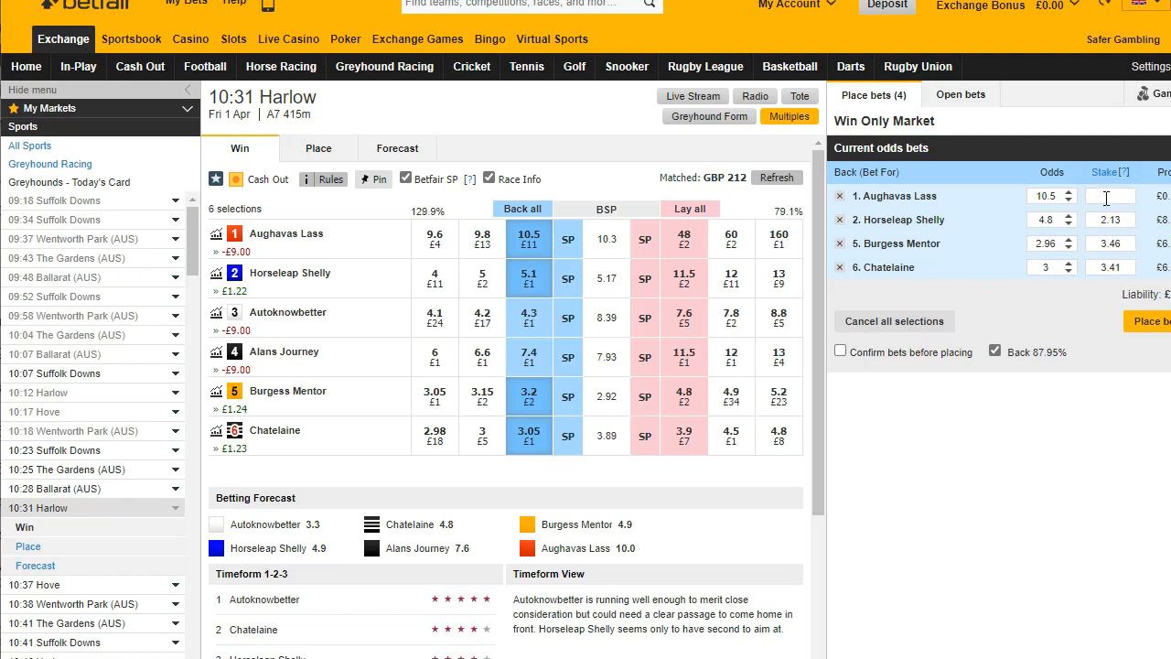
click(1106, 171)
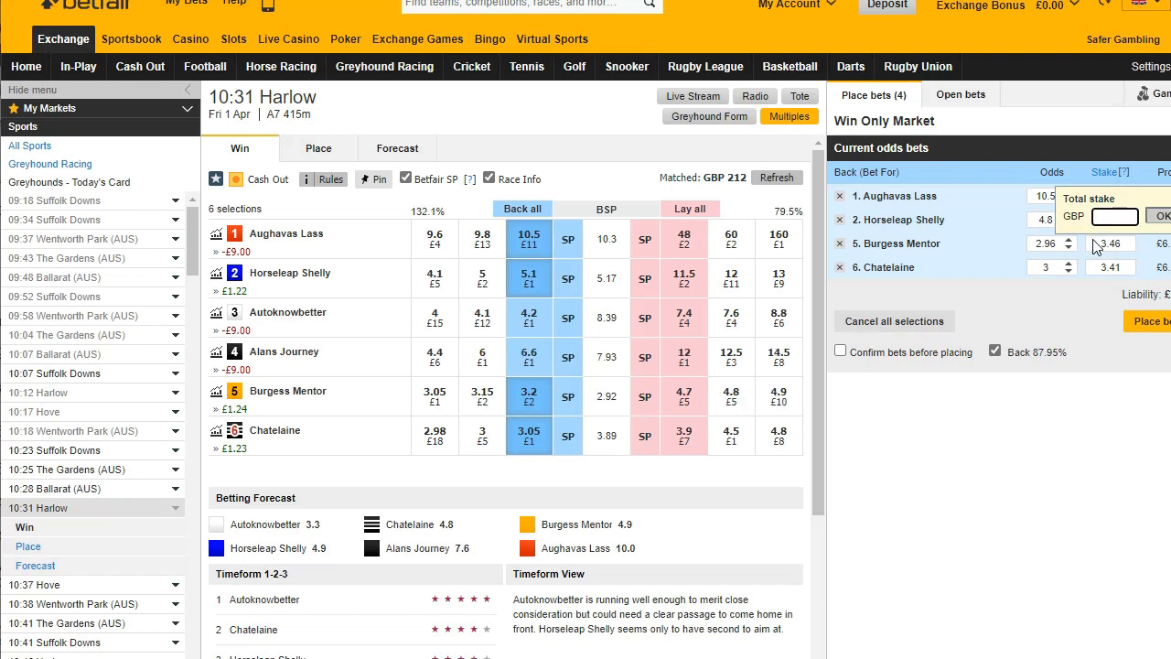
text(12)
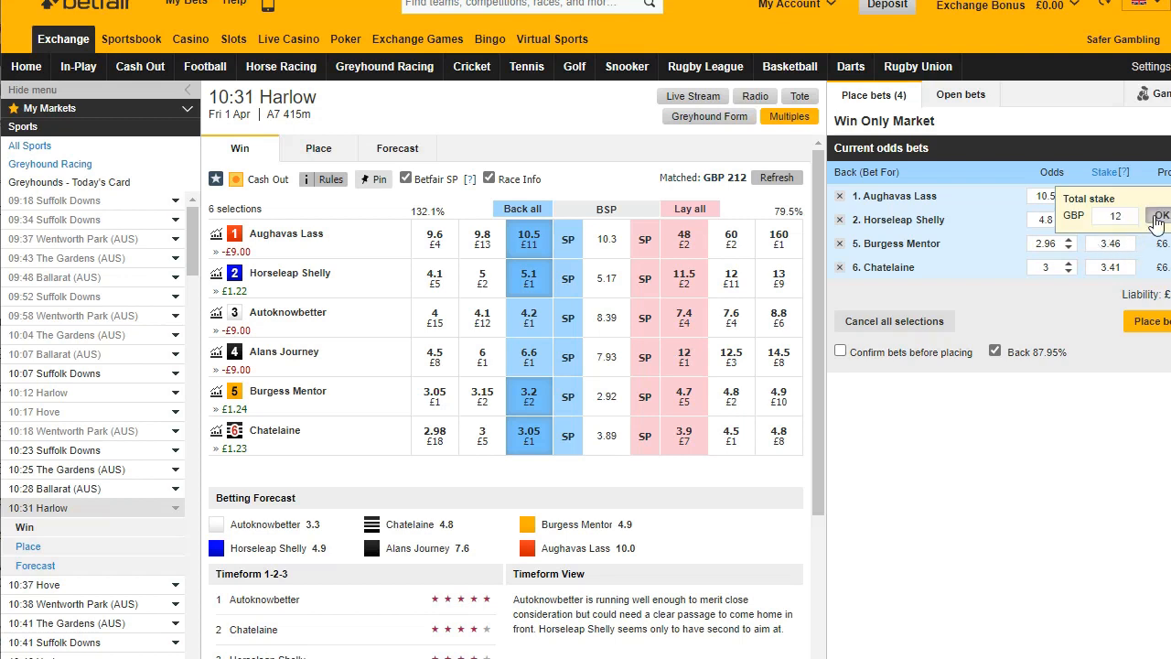
click(1158, 217)
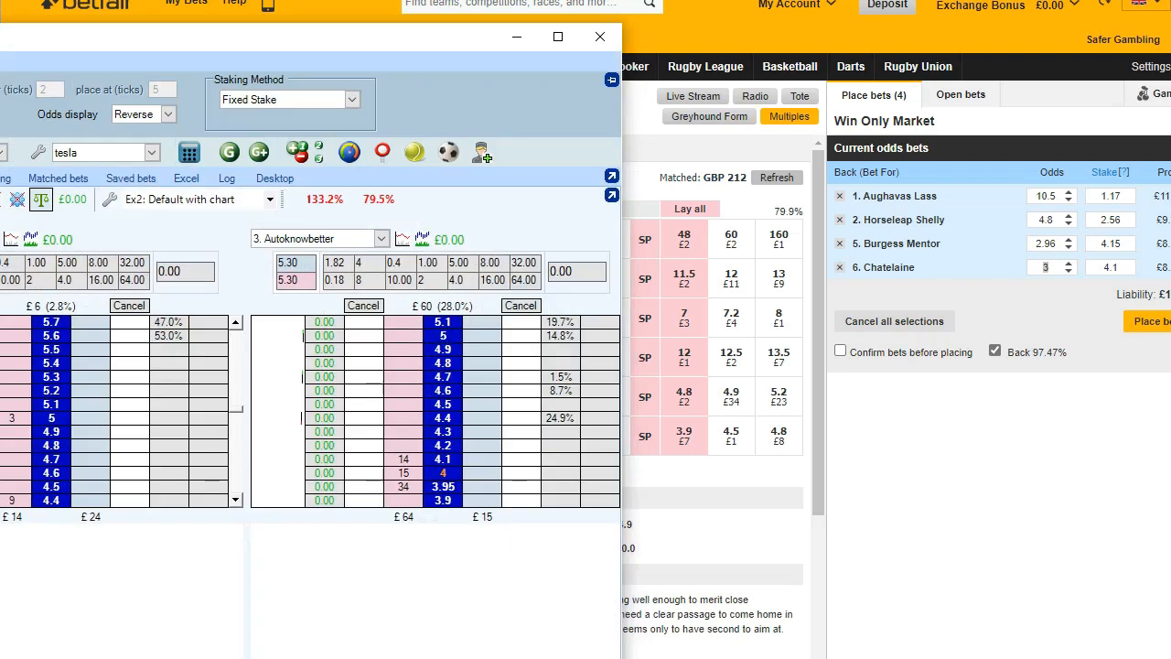
Switch to the trading software and select Chatelaine, Horseleap Shelly, Burgess Mentor and Aughavas Lass for dutching at their back odds.
drag(78, 43, 509, 0)
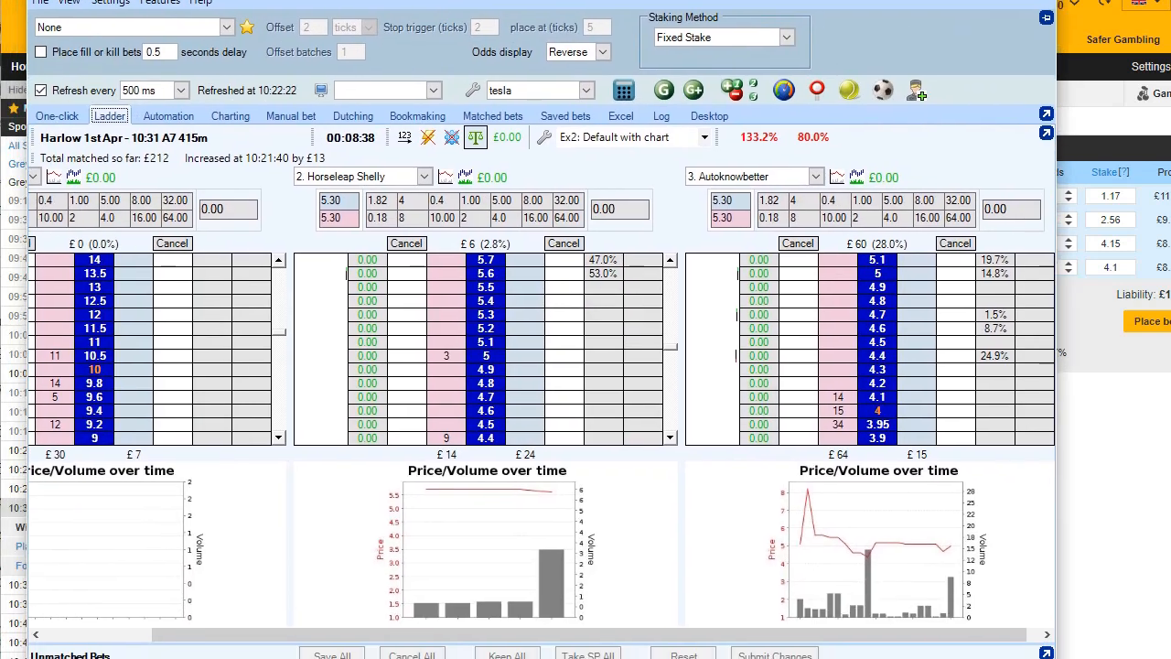
click(352, 116)
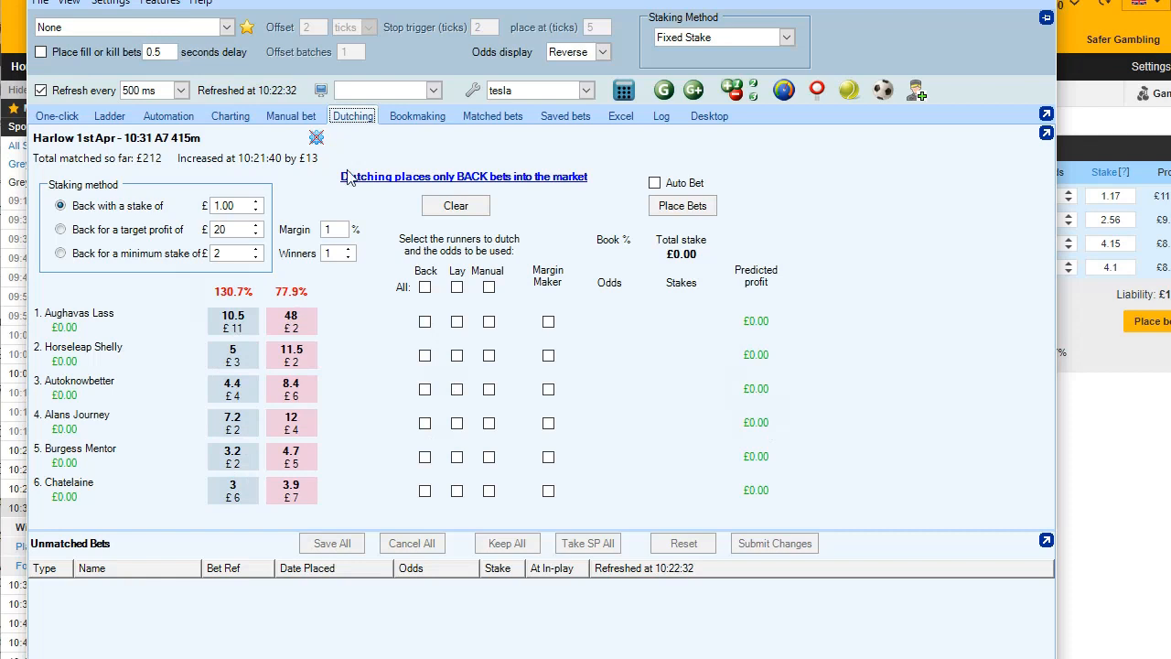
click(110, 117)
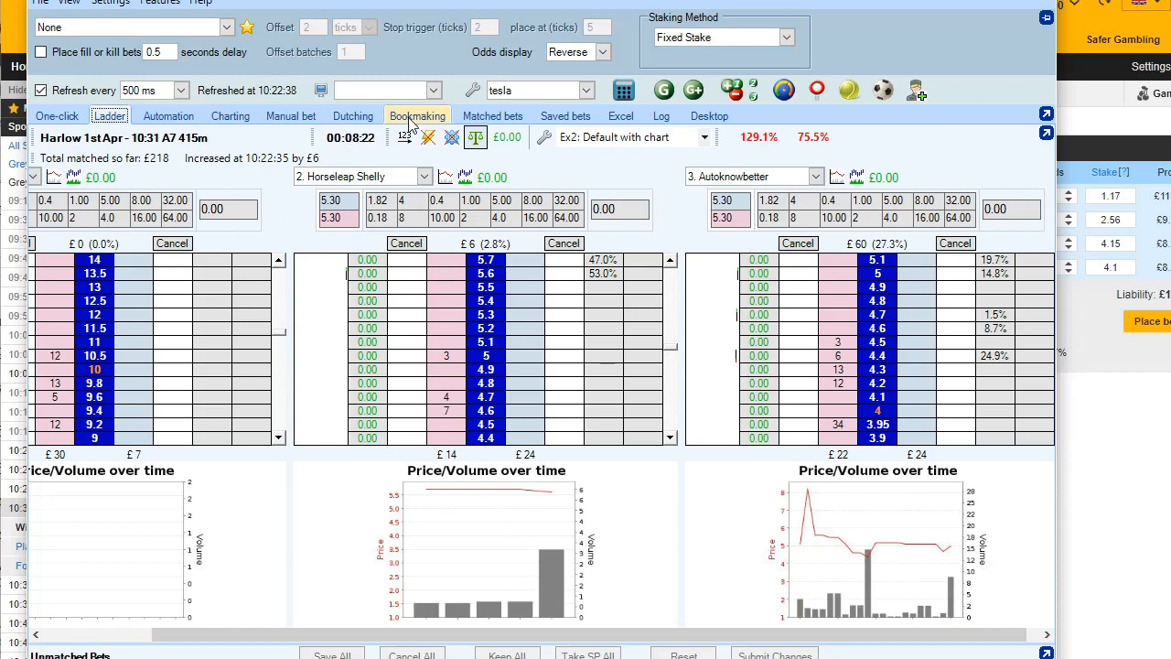
click(353, 116)
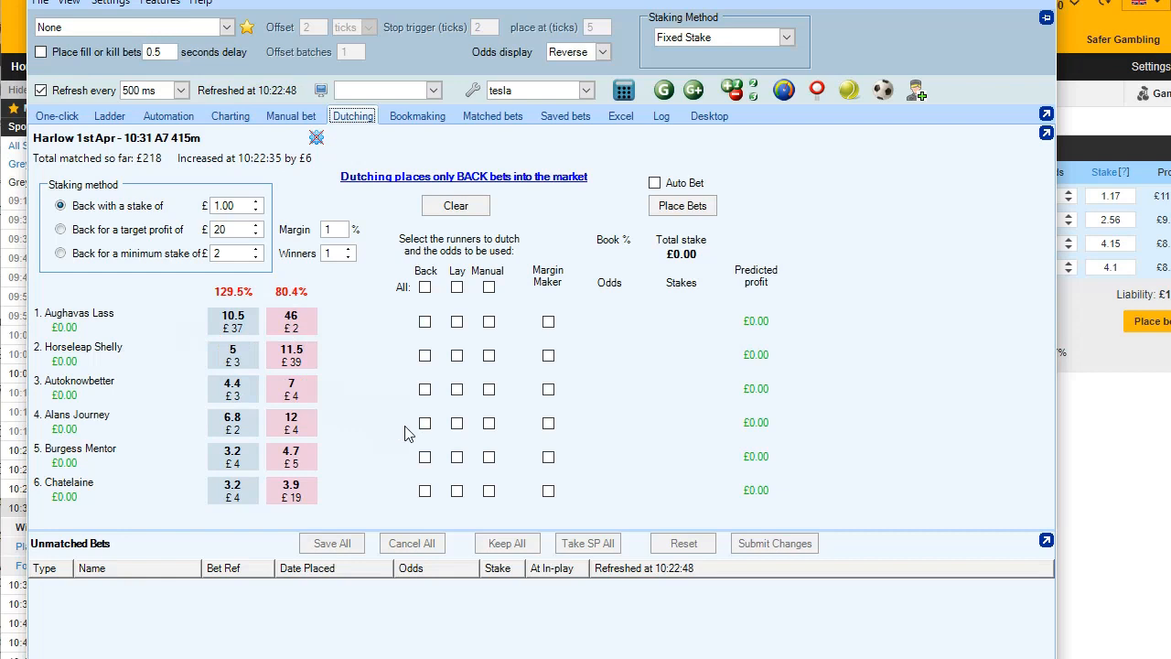
click(424, 490)
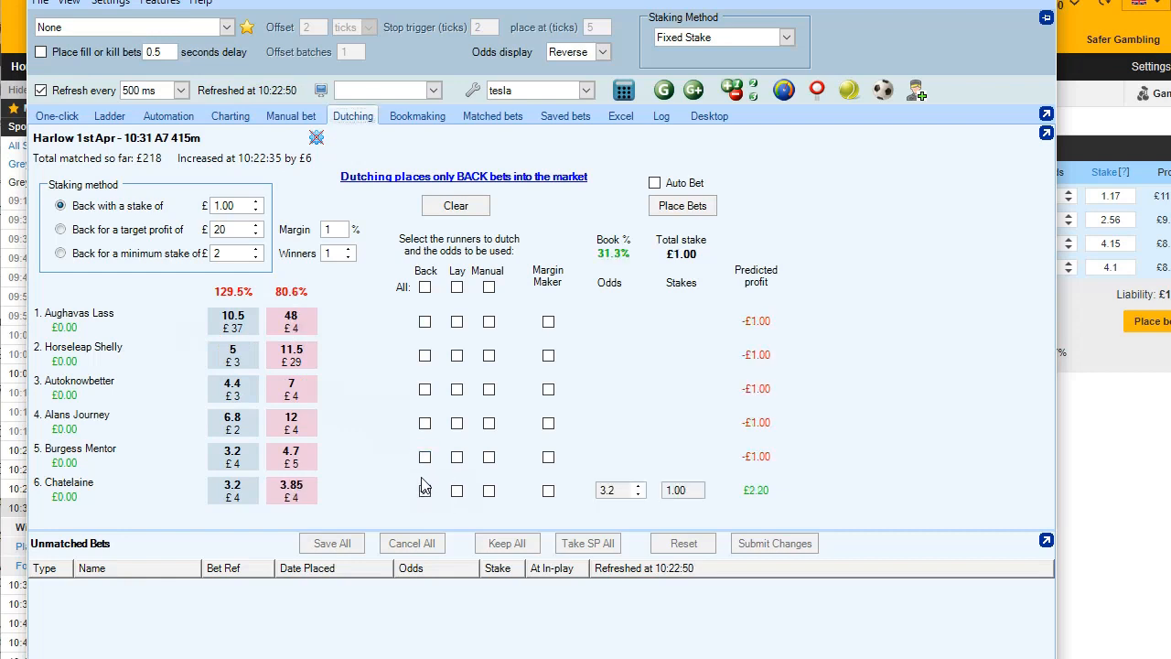
click(425, 355)
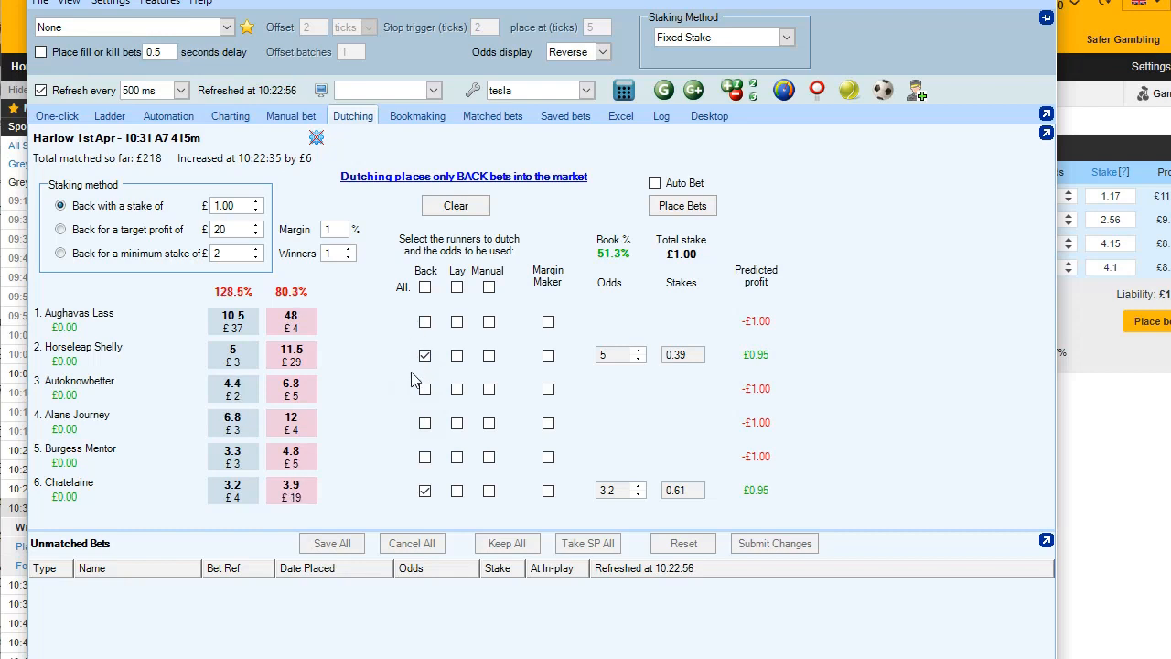
click(424, 456)
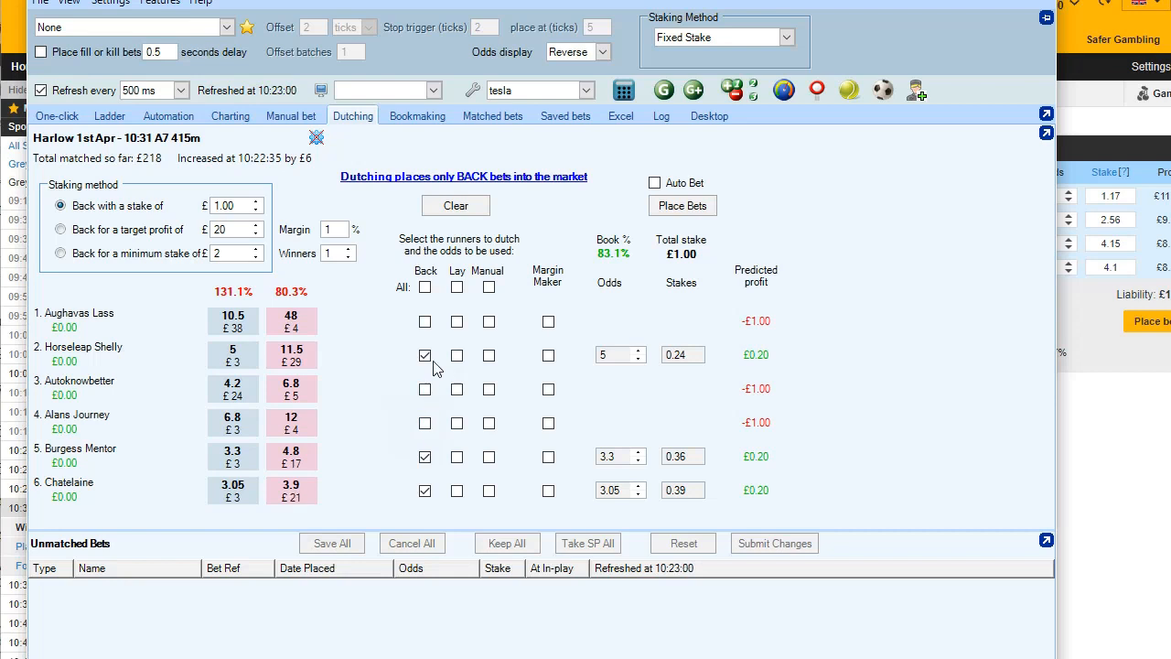
click(425, 322)
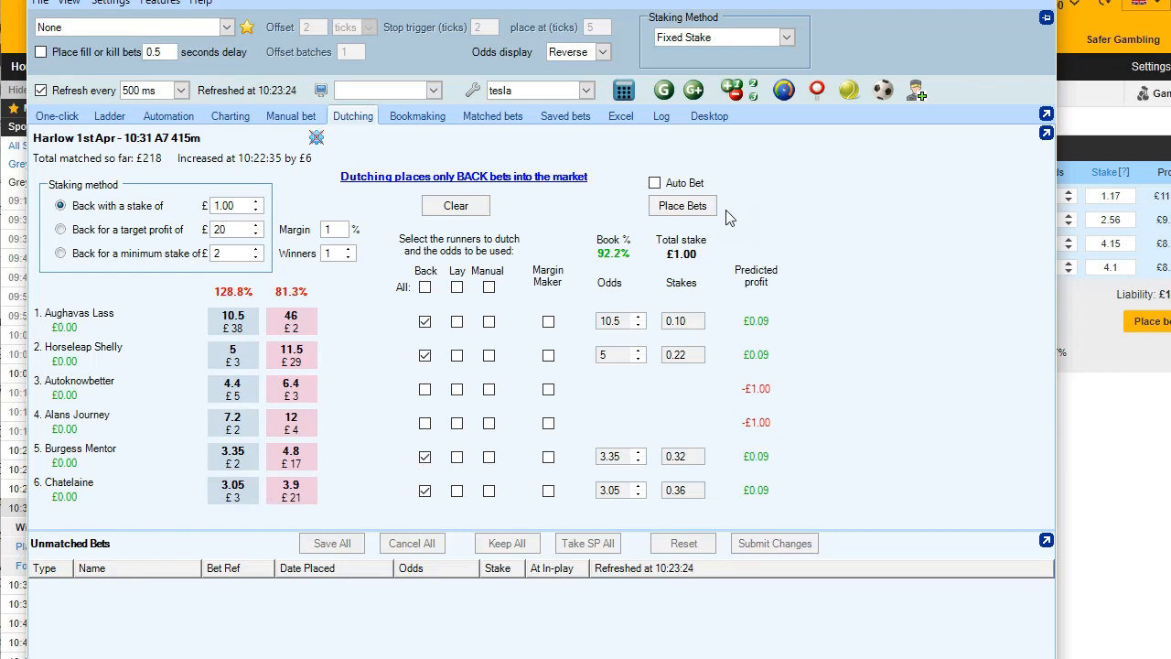
Check the 10:31 Harlow ladder prices, and cancel all selections in the Betfair betslip.
click(110, 116)
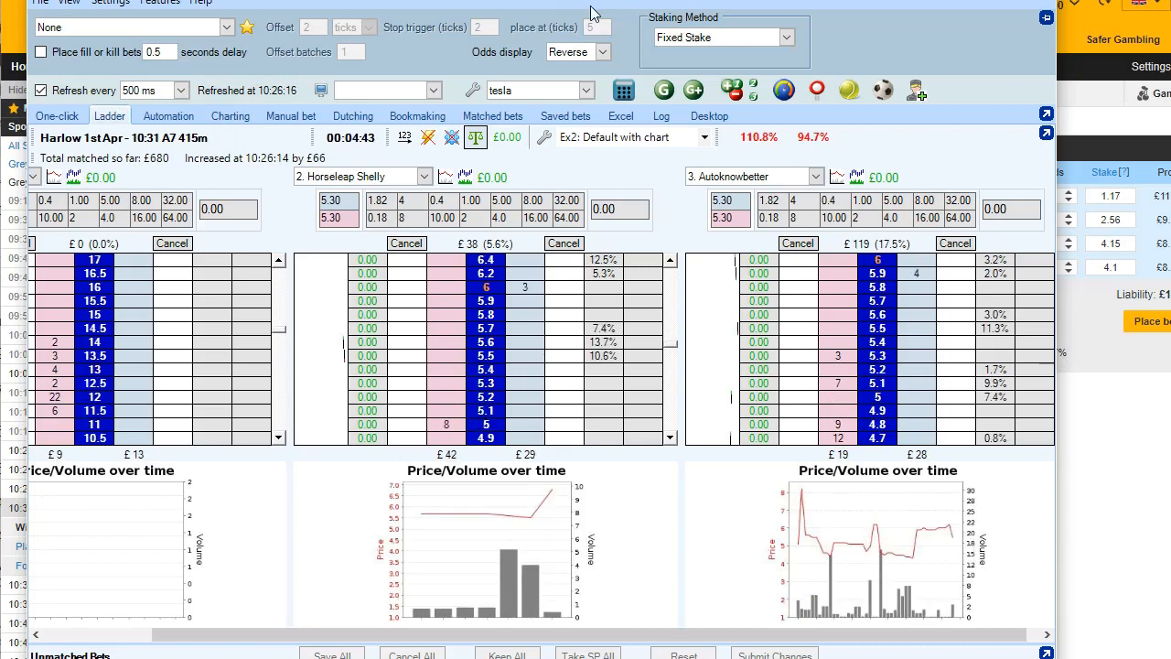
click(371, 115)
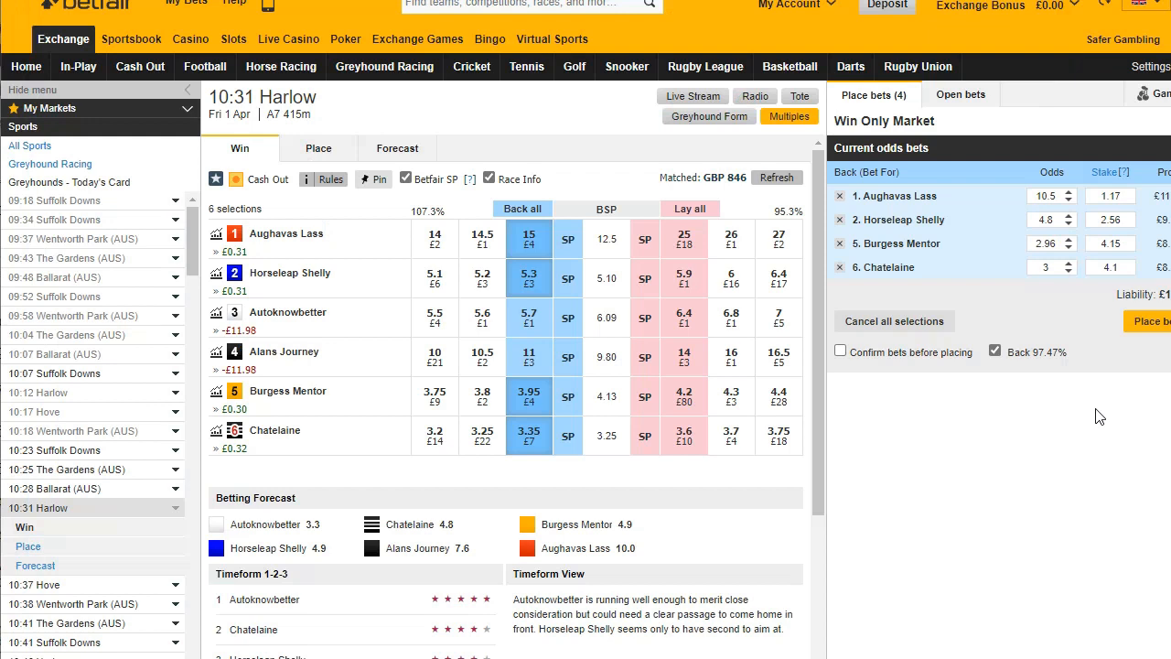
click(1099, 417)
click(896, 320)
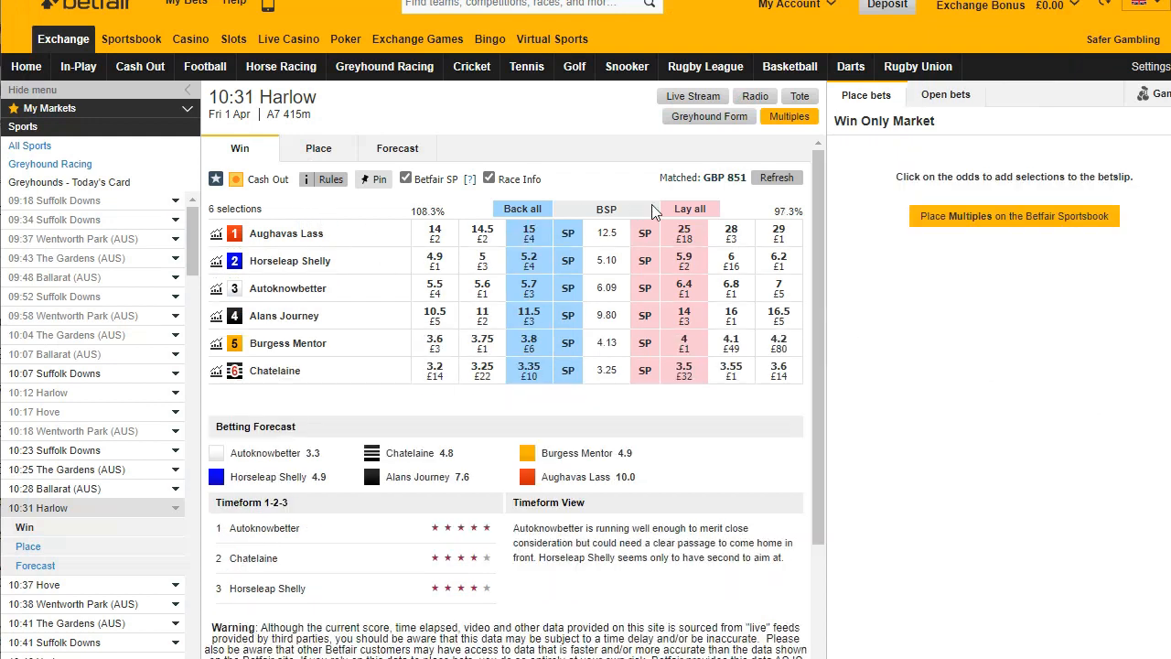
Recheck the race's dutching figures in the trading software, and open the 10:31 Harlow live stream from Betfair, moving it out of the way.
key(alt+Tab)
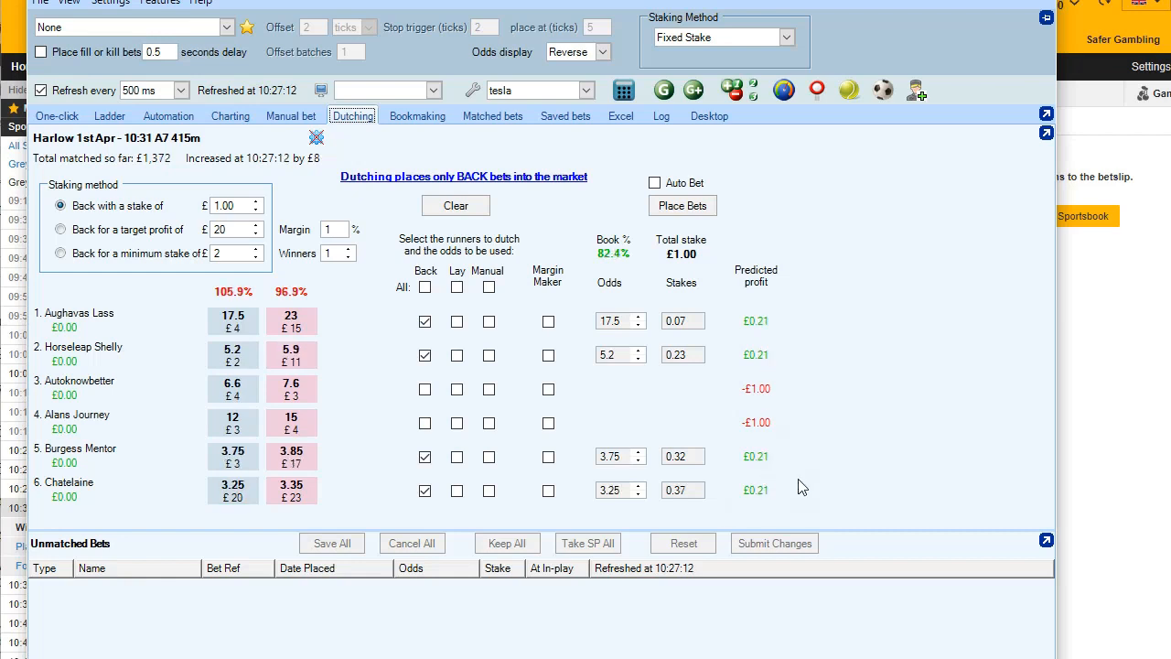
click(110, 116)
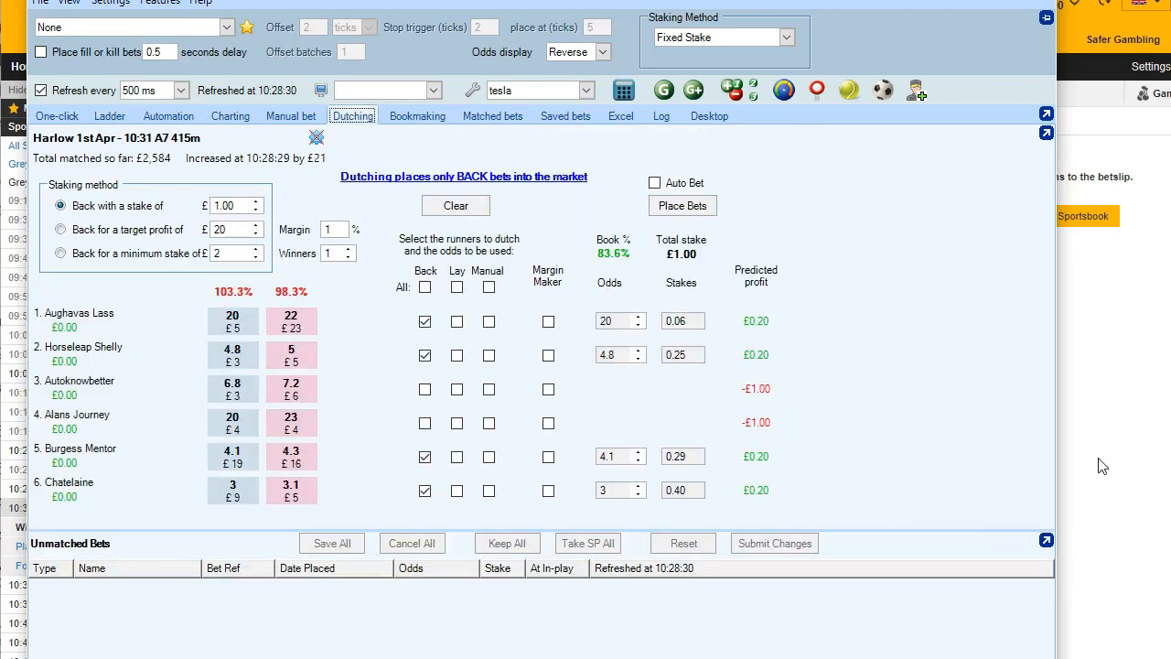
click(1102, 466)
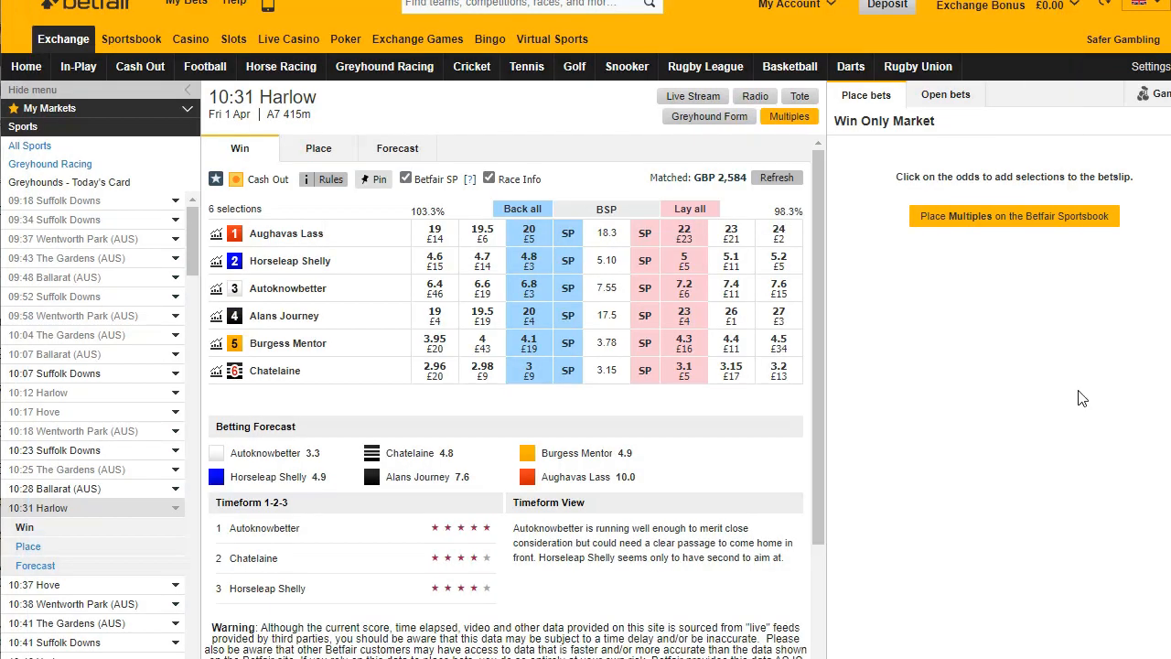
click(692, 97)
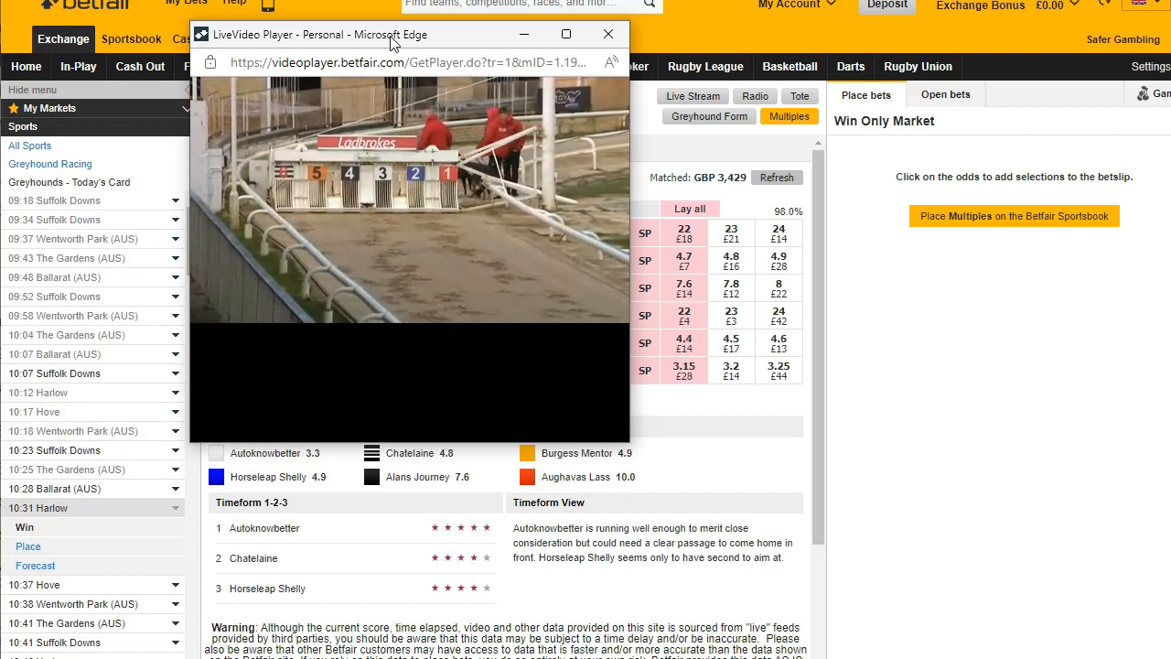
drag(392, 43, 0, 43)
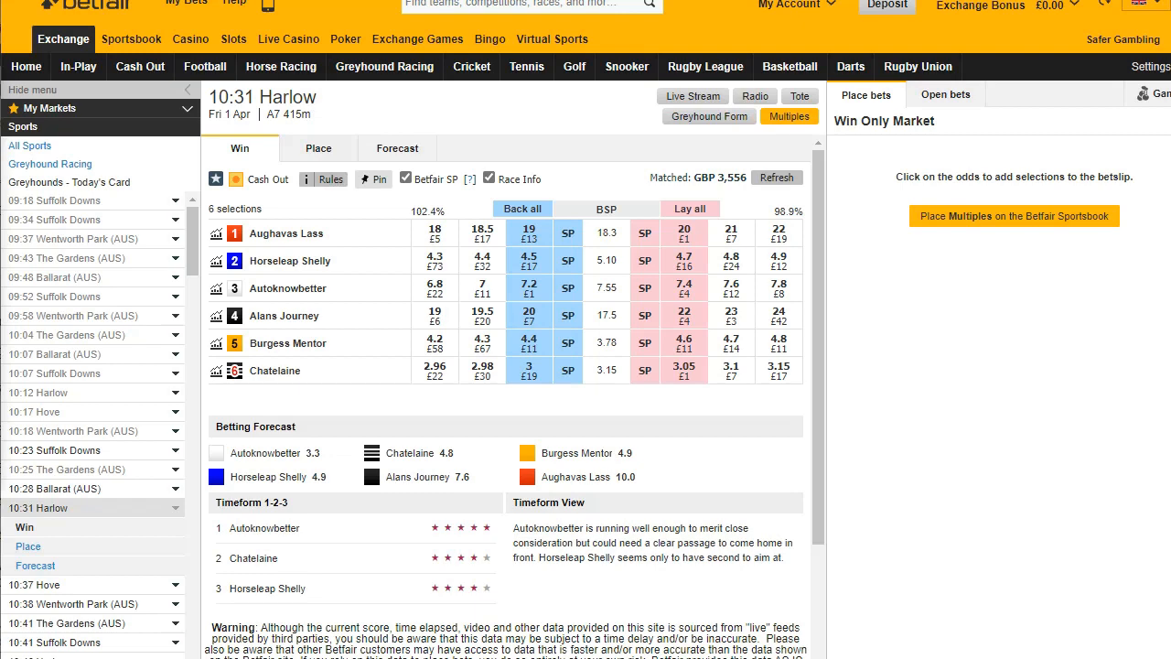
Compare the ladder prices in the trading software with the dutching figures, and place the four dutched back bets with a £1.00 total stake.
key(alt+Tab)
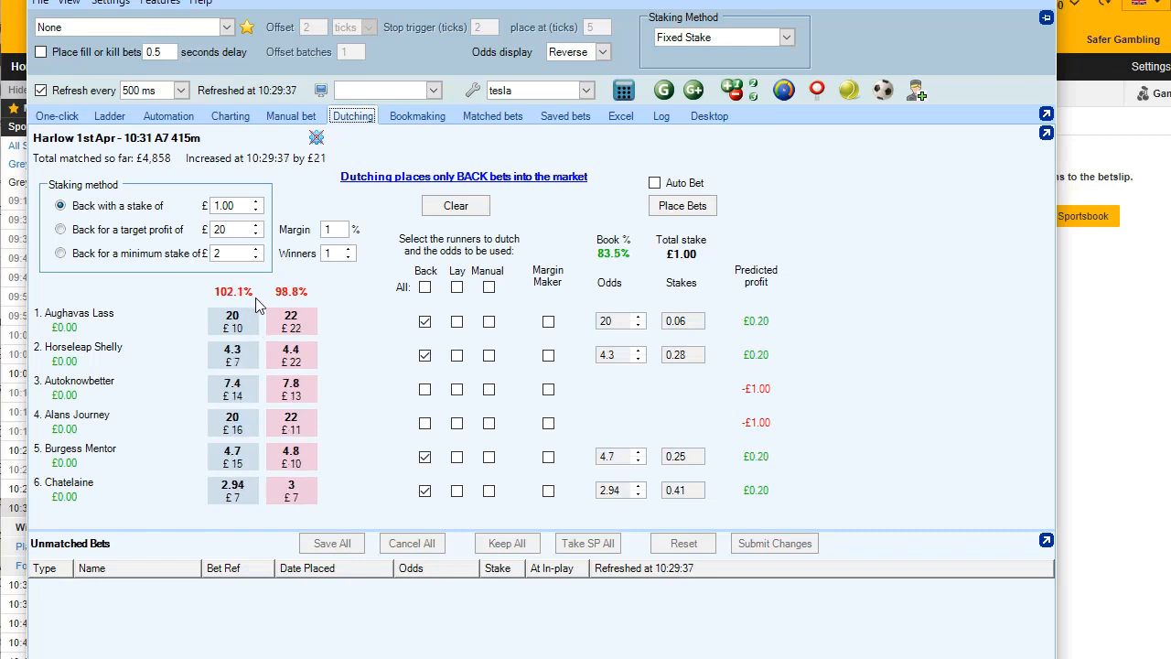
click(110, 117)
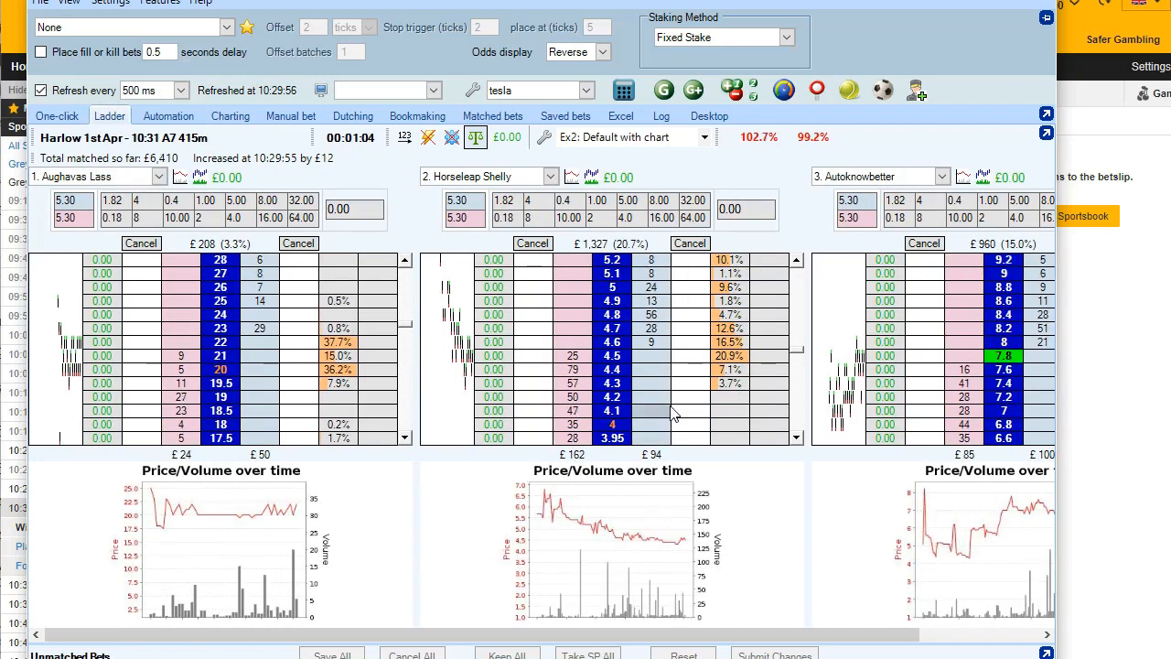
click(353, 116)
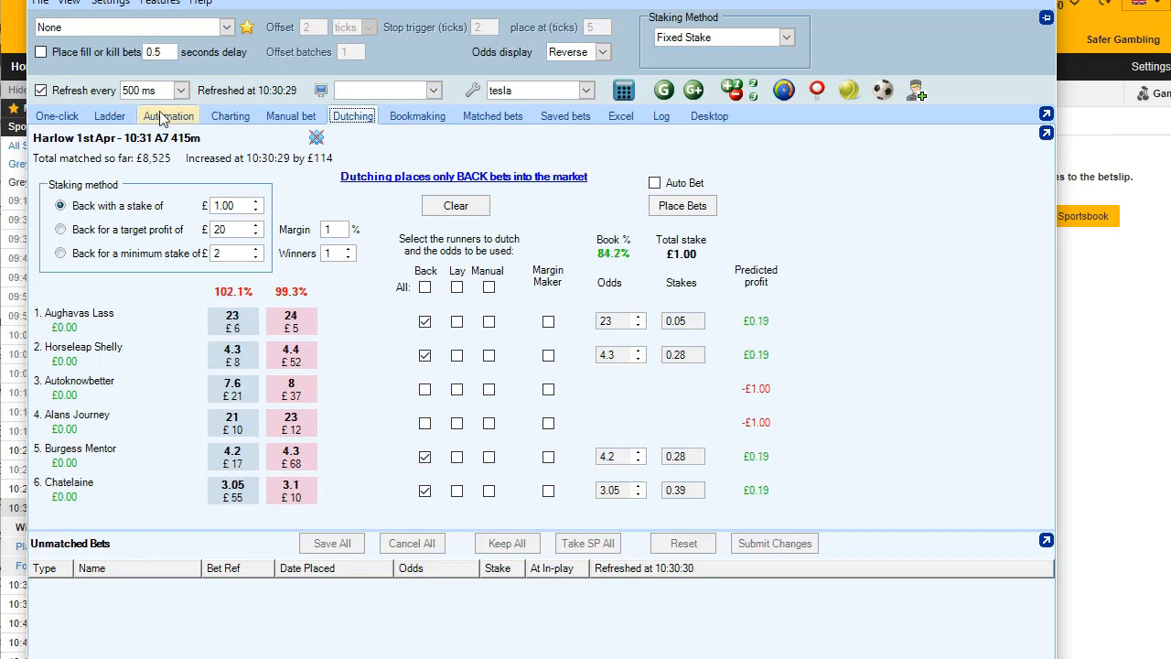
click(113, 118)
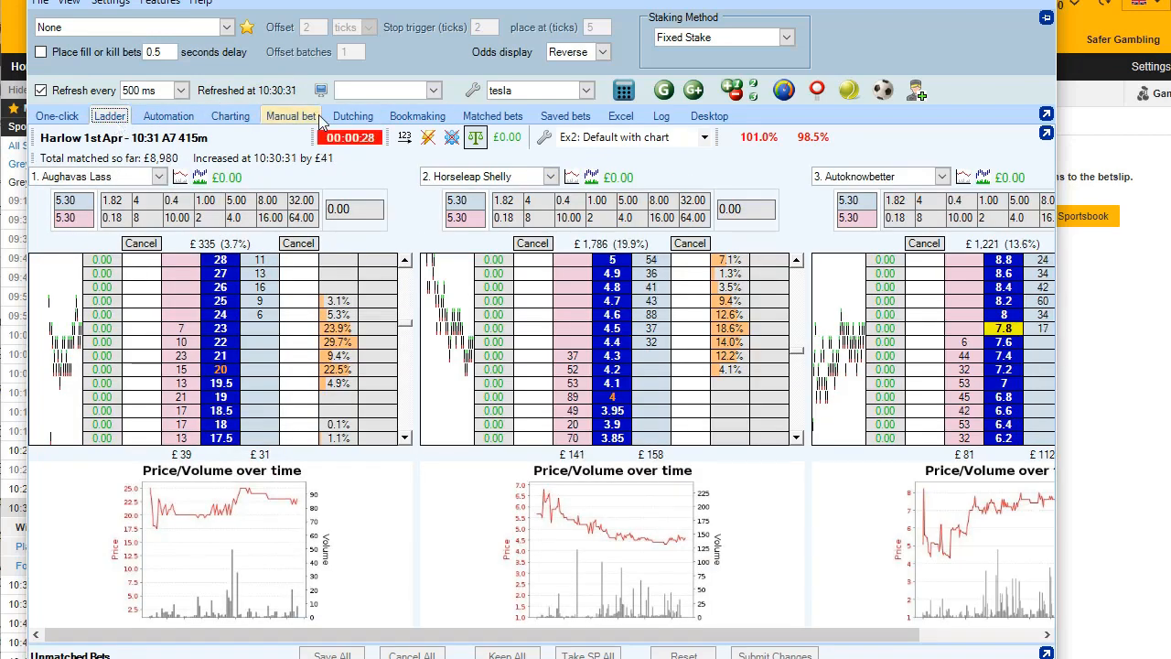
click(352, 116)
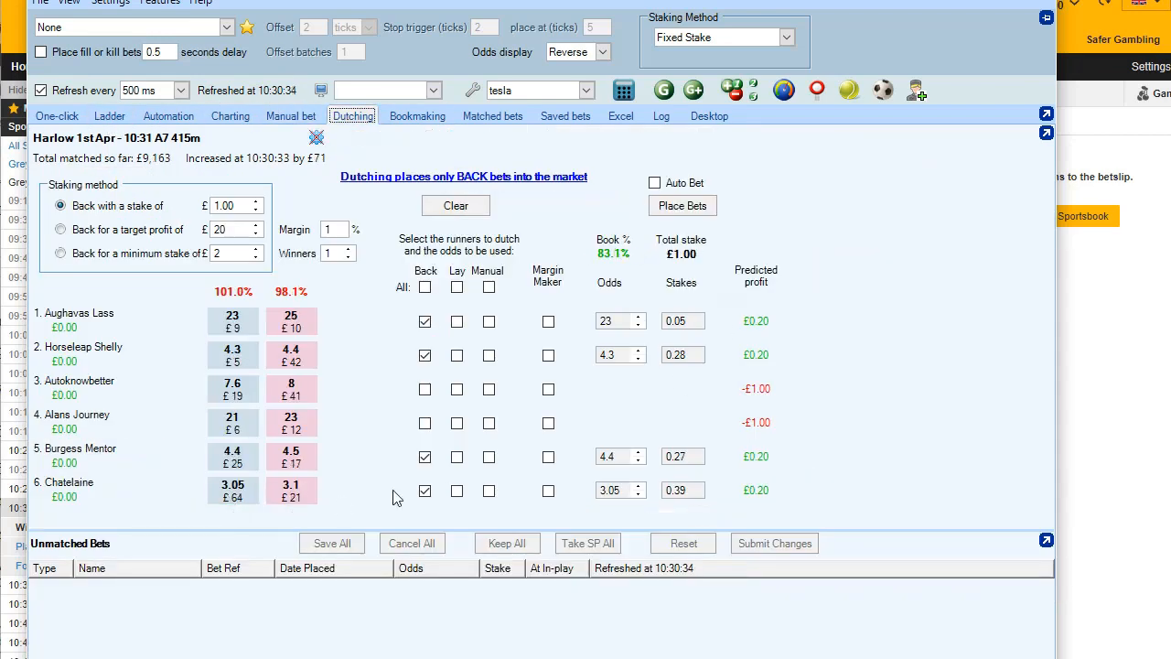
click(682, 206)
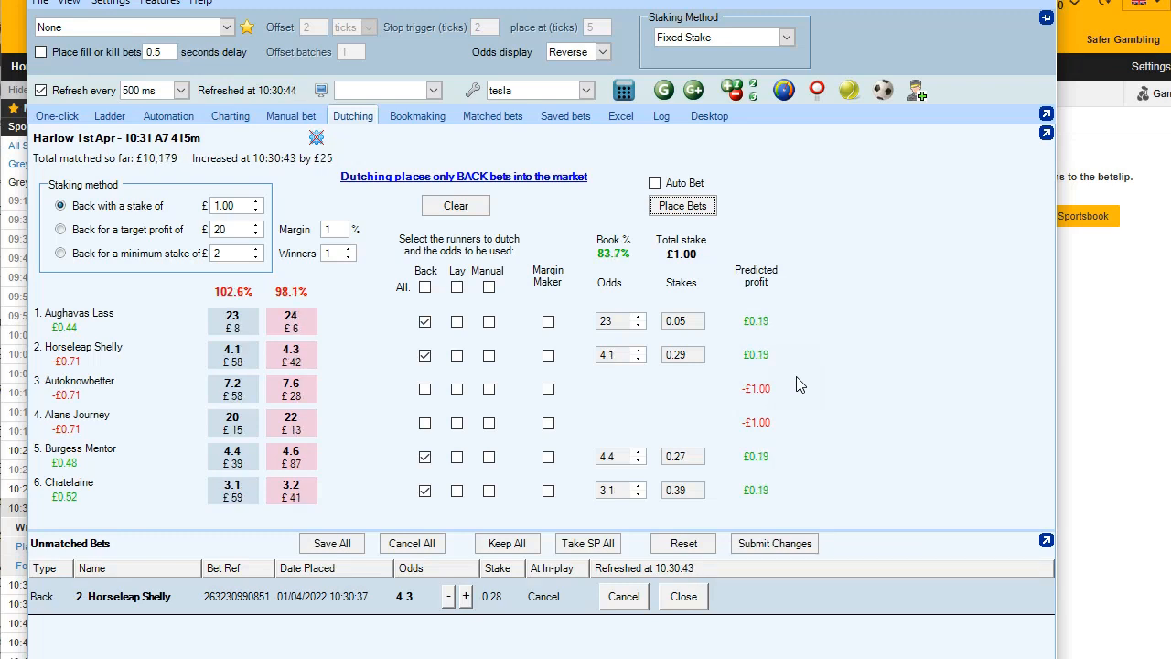
Return to Betfair, change the unmatched Horseleap Shelly bet's odds to 4, submit the update and view the open bets.
click(1089, 385)
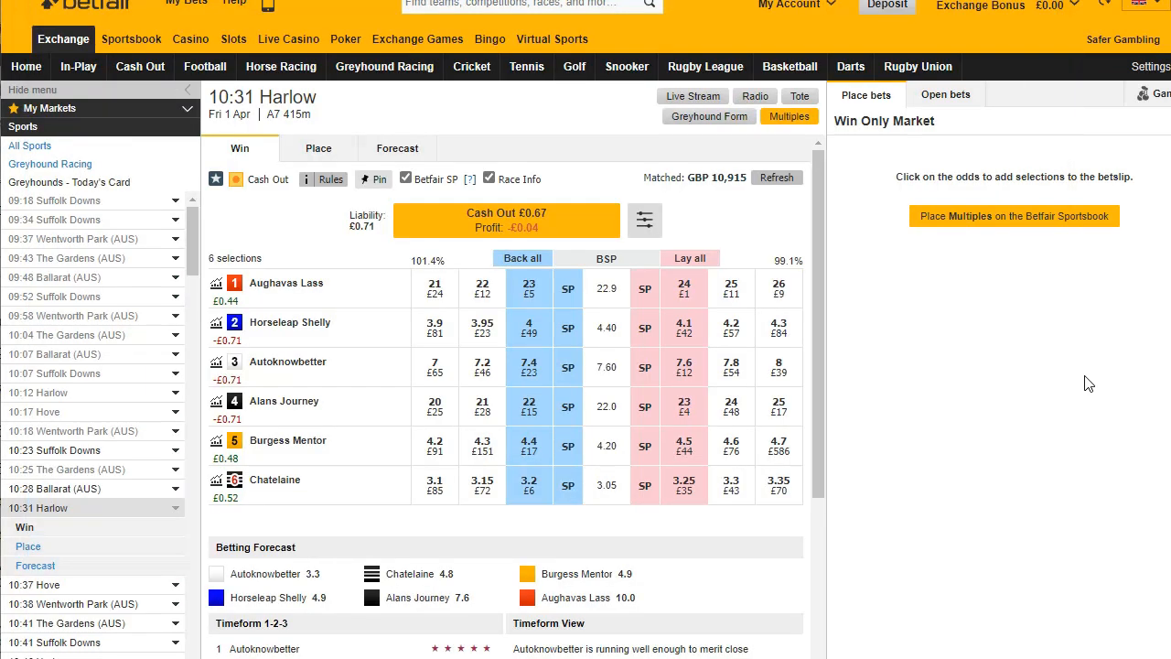
click(945, 96)
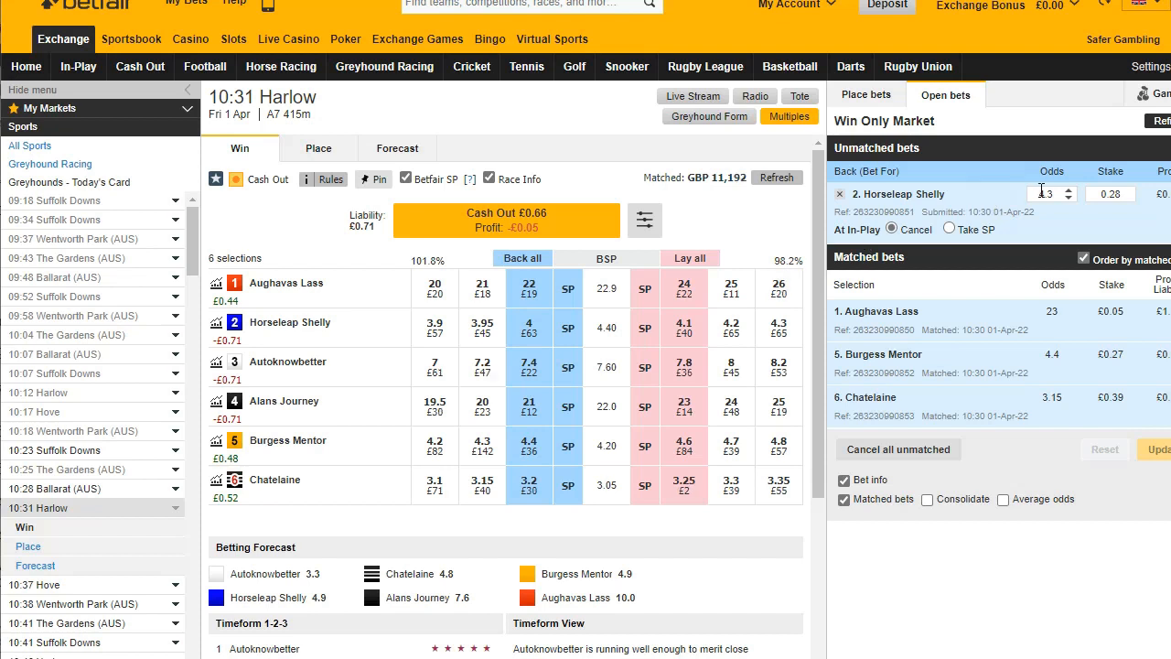
click(1070, 199)
double_click(1043, 194)
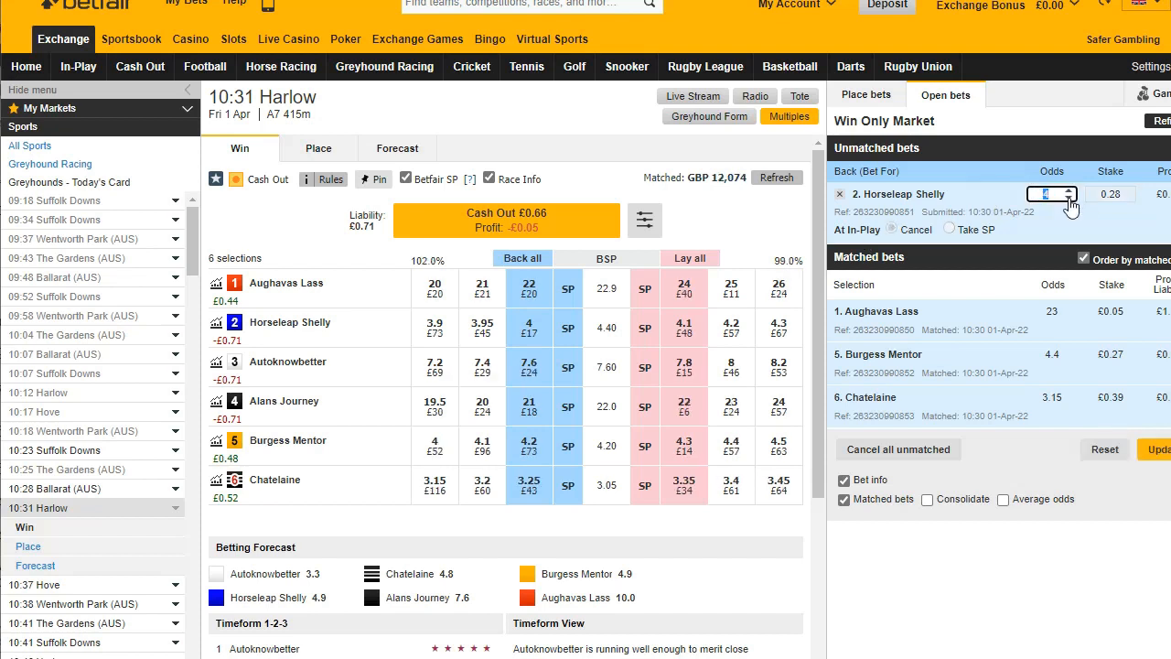
click(1153, 450)
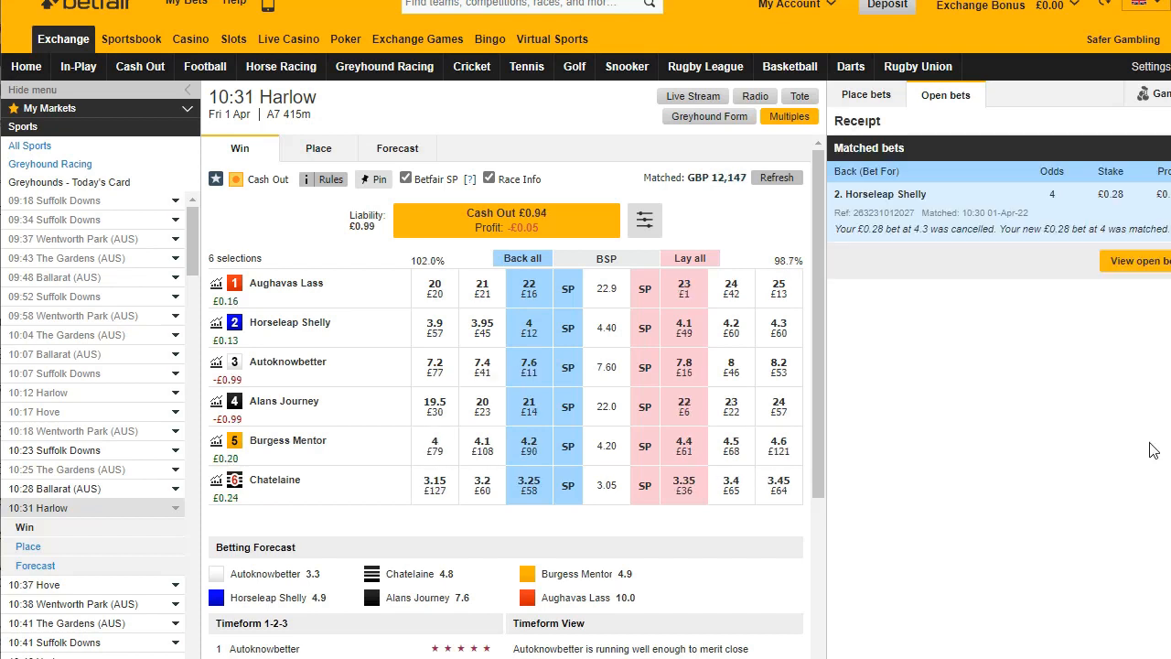
click(1133, 263)
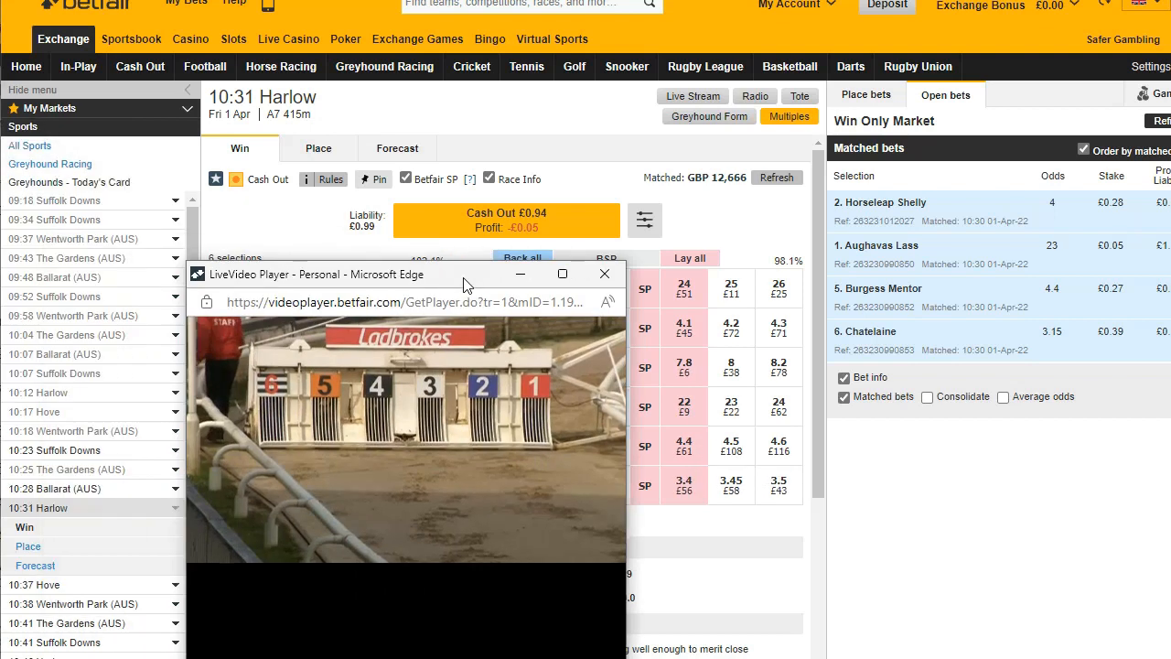
Position the live stream beside the 10:31 Harlow market to watch the race, and minimise it after the finish.
drag(458, 294, 1018, 199)
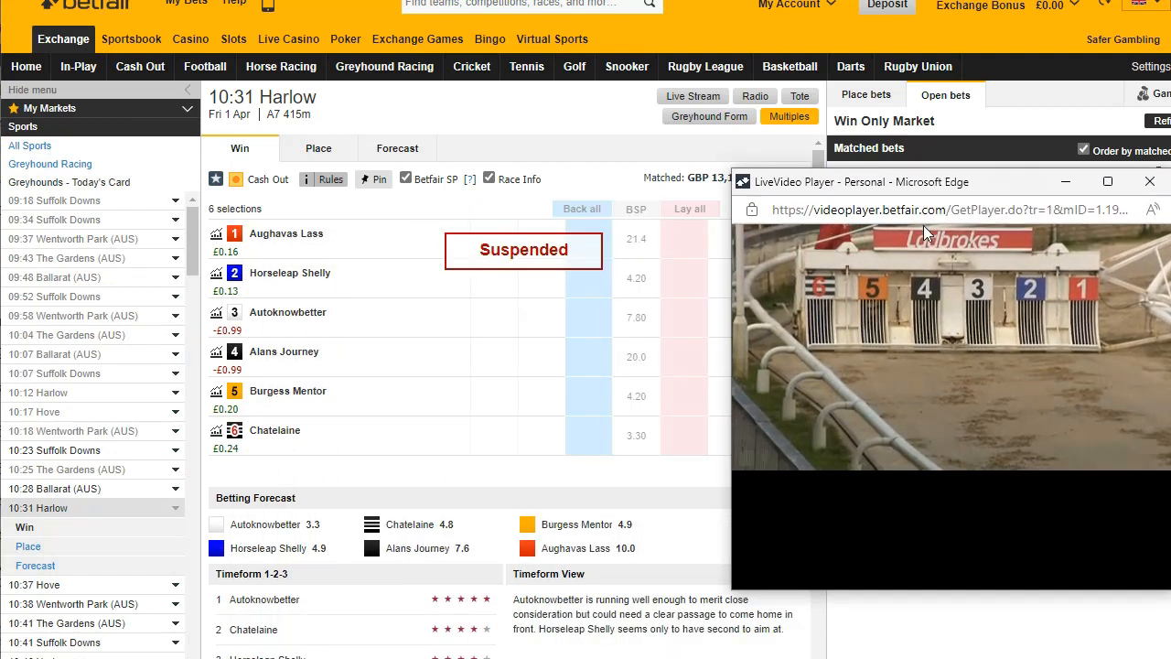
mouse_move(910, 280)
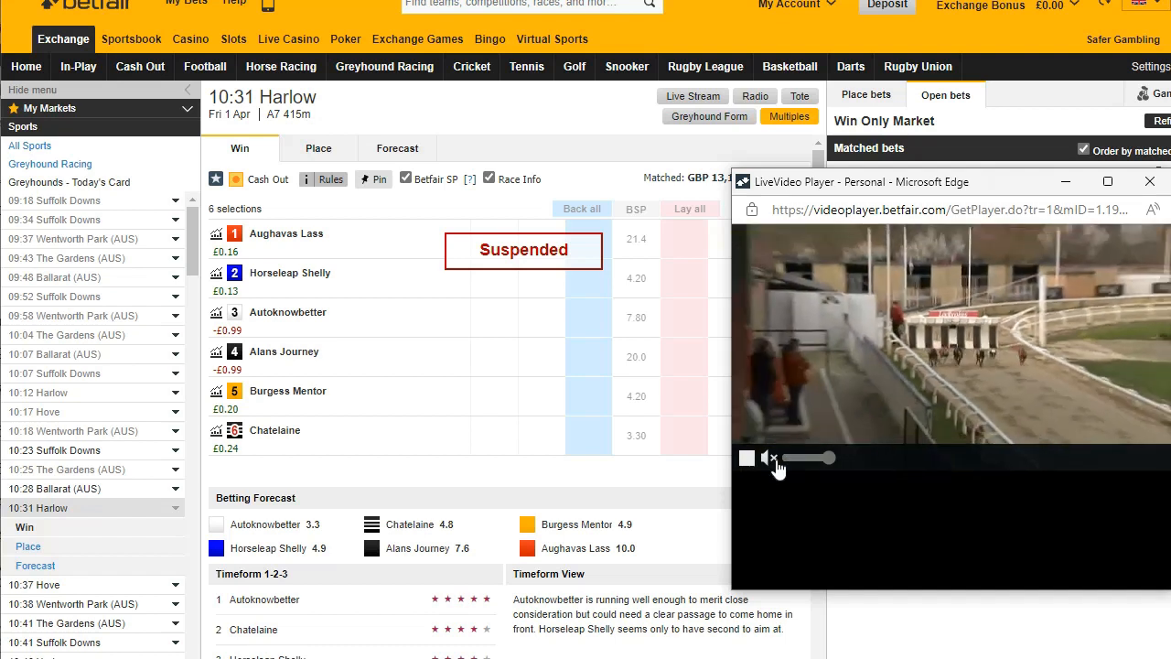
drag(990, 189, 1006, 151)
mouse_move(859, 417)
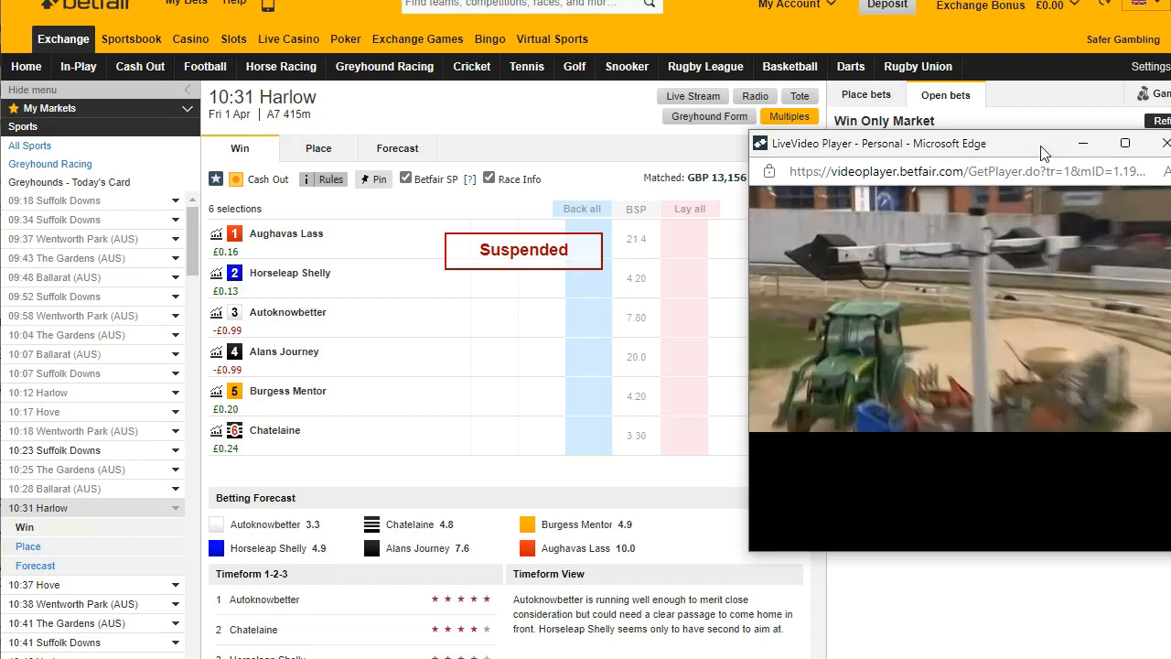
click(1082, 144)
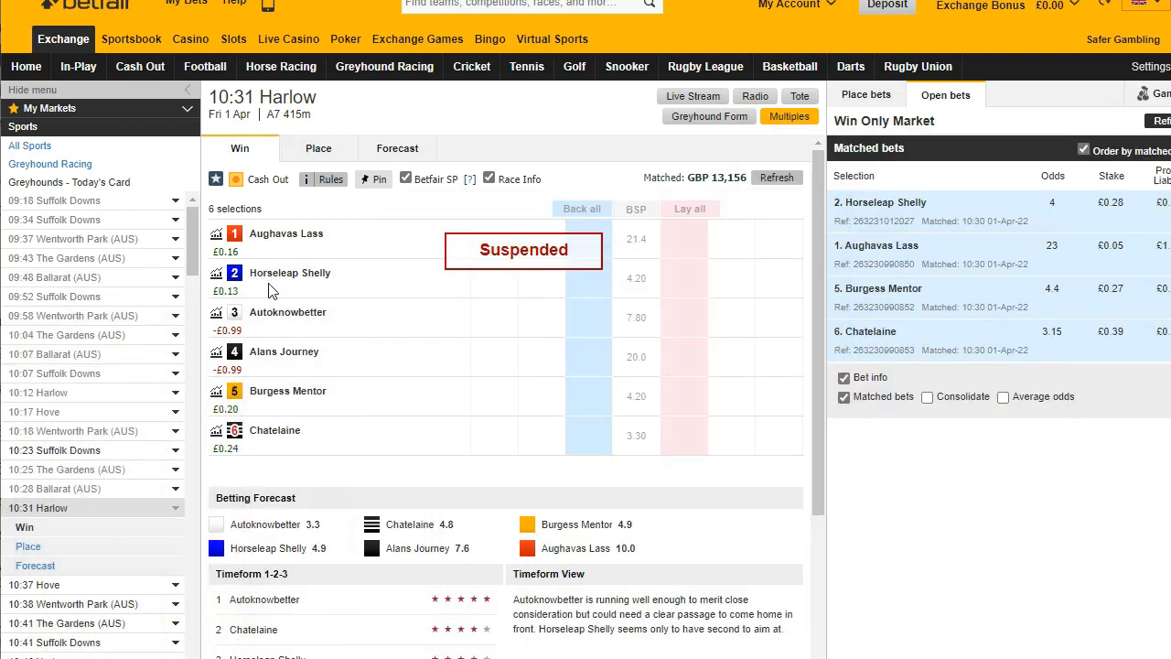